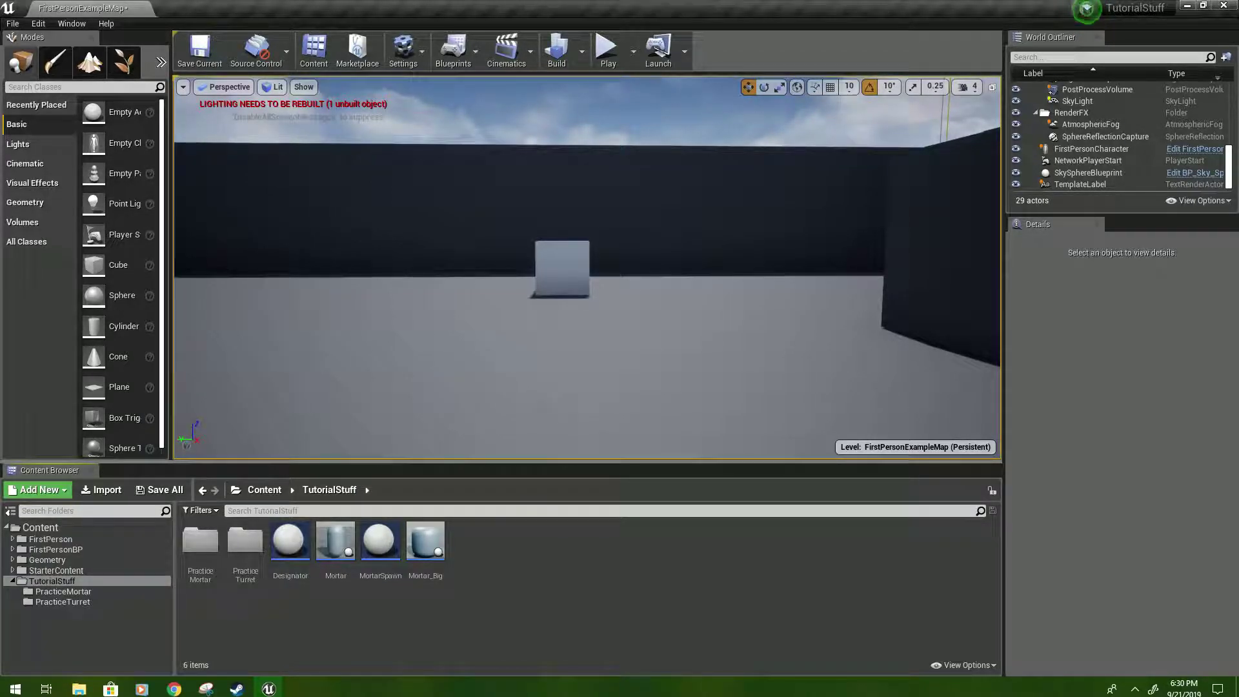
- Create an Actor Blueprint Class named Turret in the TutorialStuff content folder
right_click(509, 556)
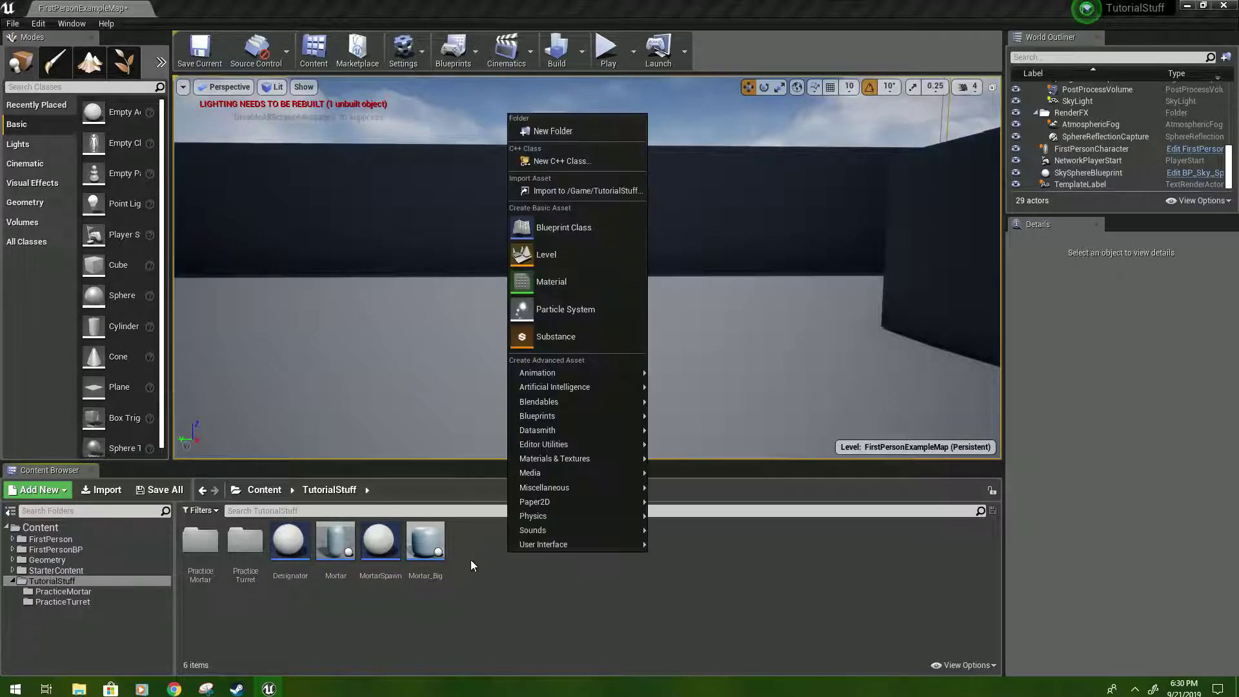
click(555, 228)
click(506, 220)
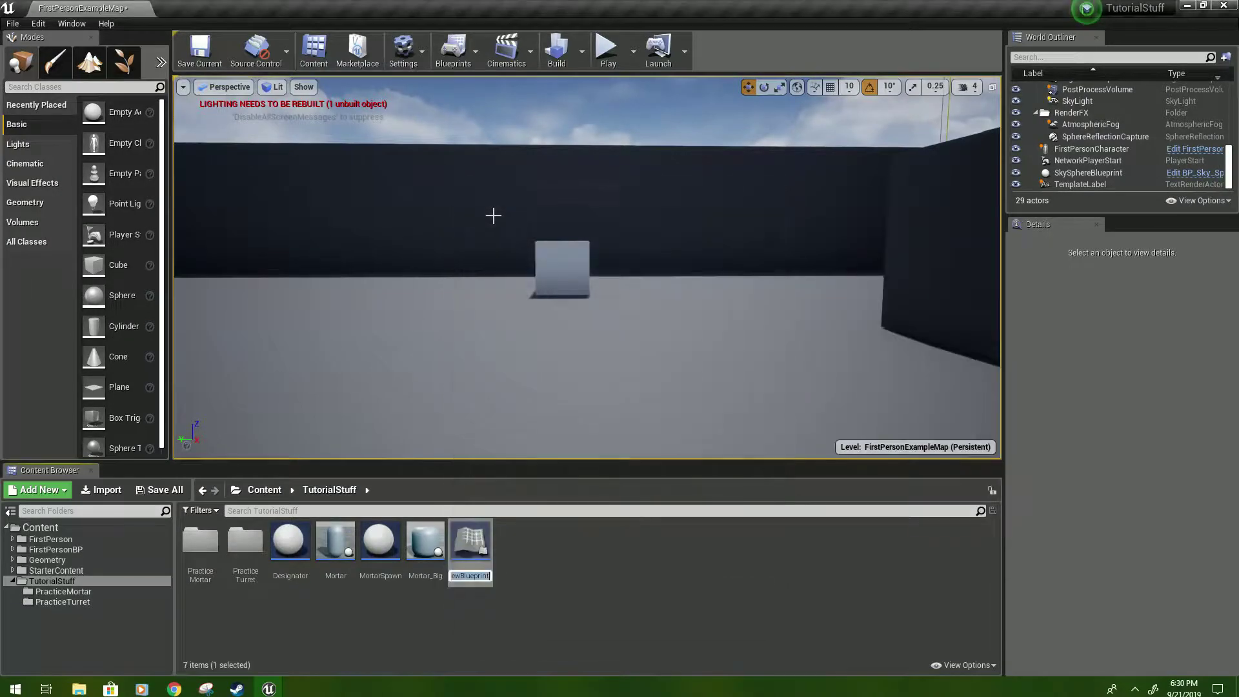
text(Turret)
key(Return)
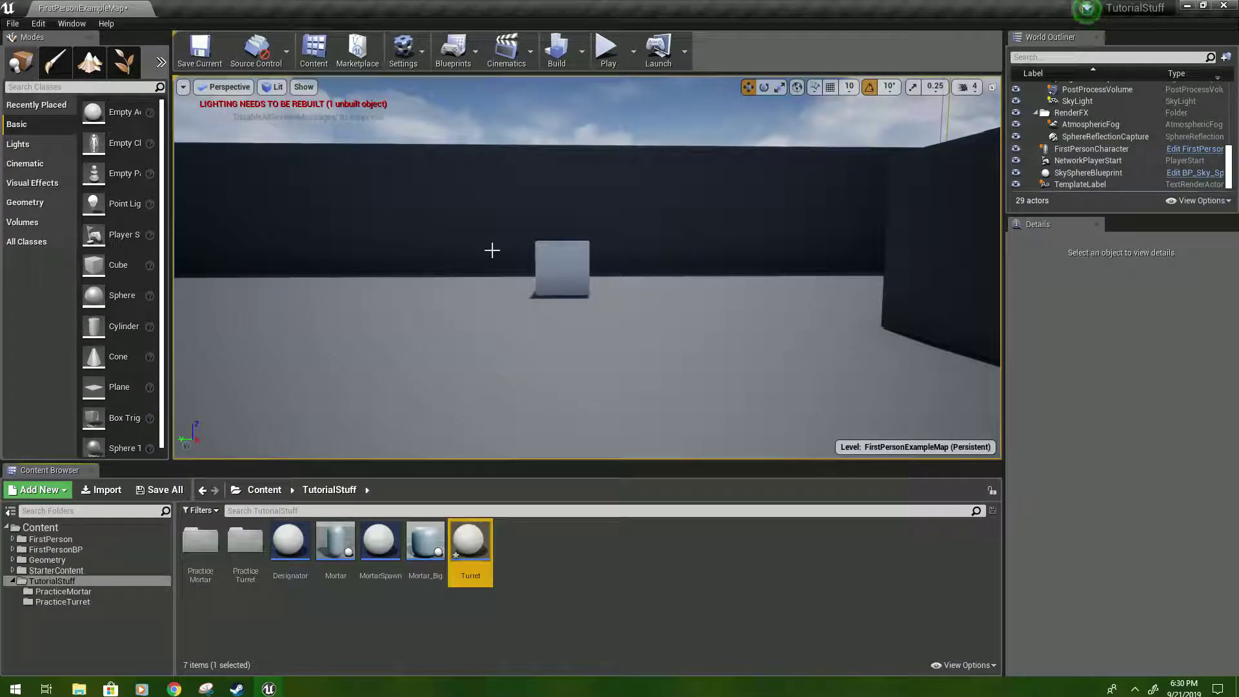
click(545, 587)
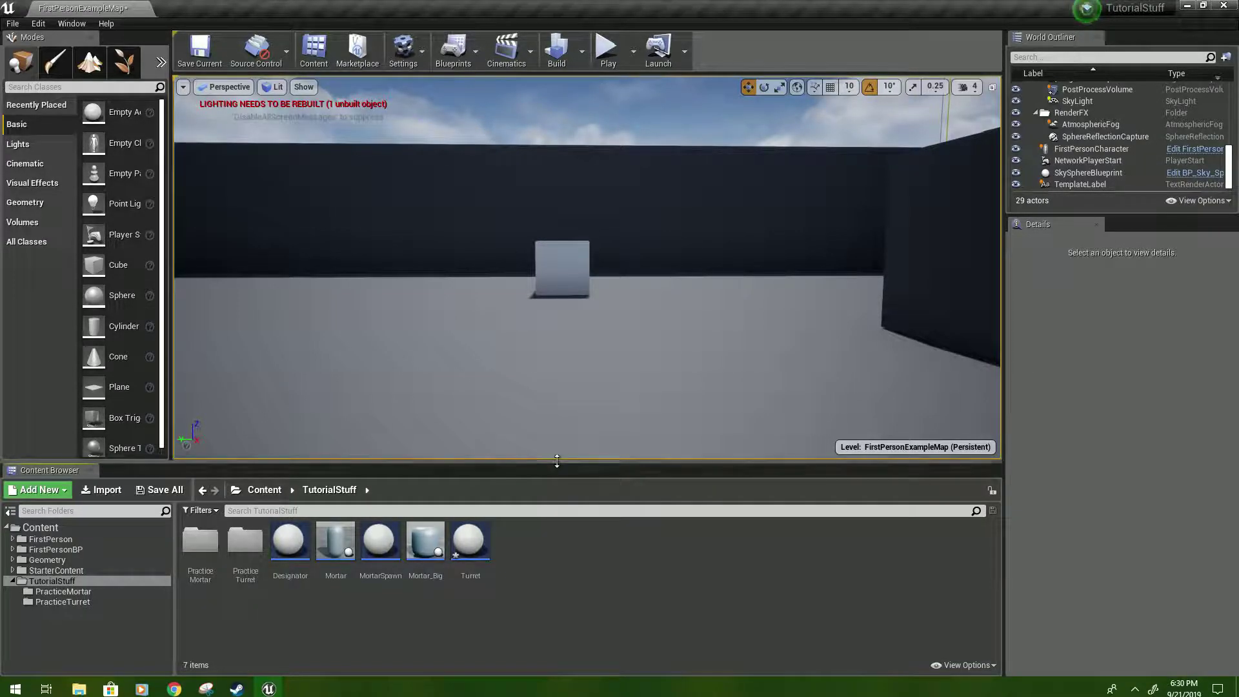
- Lower the splitter between the viewport and the Content Browser to enlarge the level viewport
drag(546, 461, 549, 487)
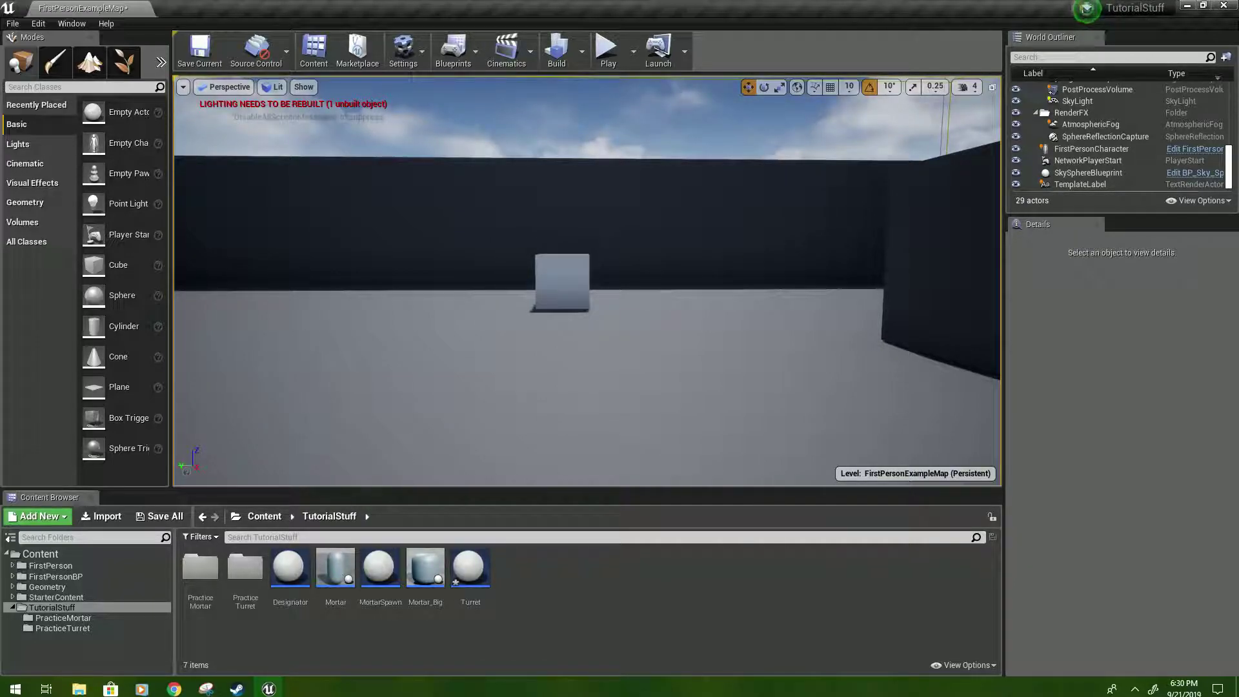
- Open the Turret Blueprint editor and stretch its window to fill the screen
click(471, 575)
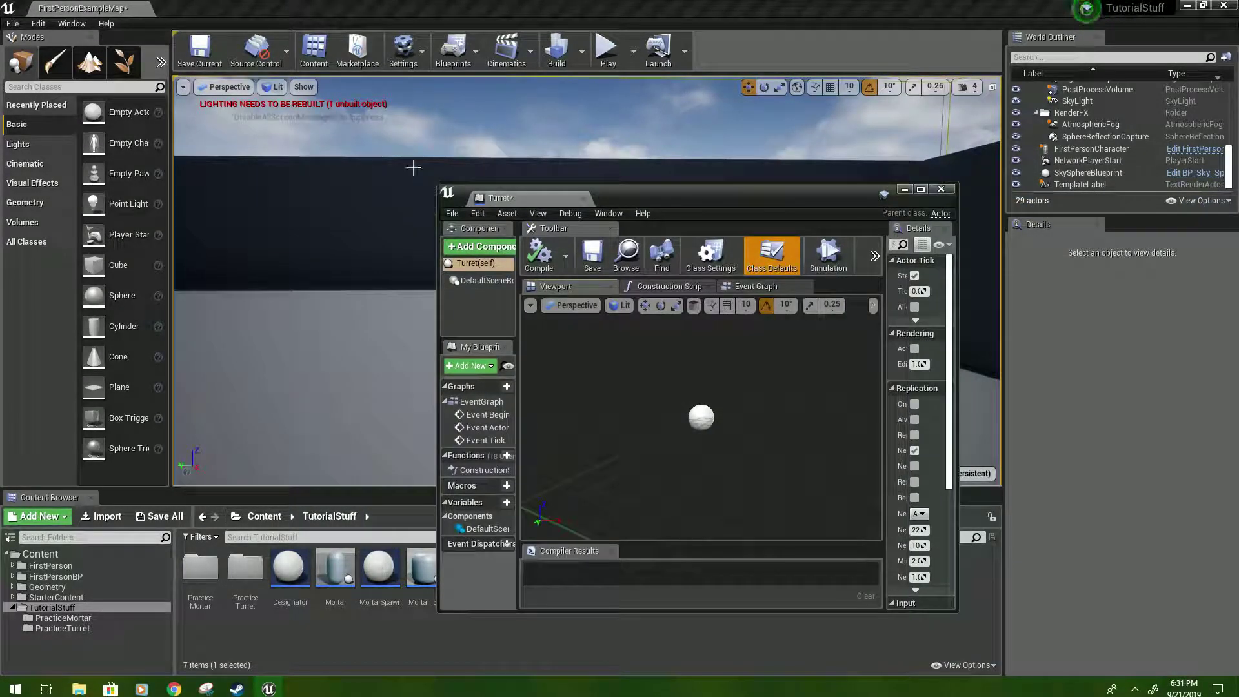
drag(446, 190, 43, 18)
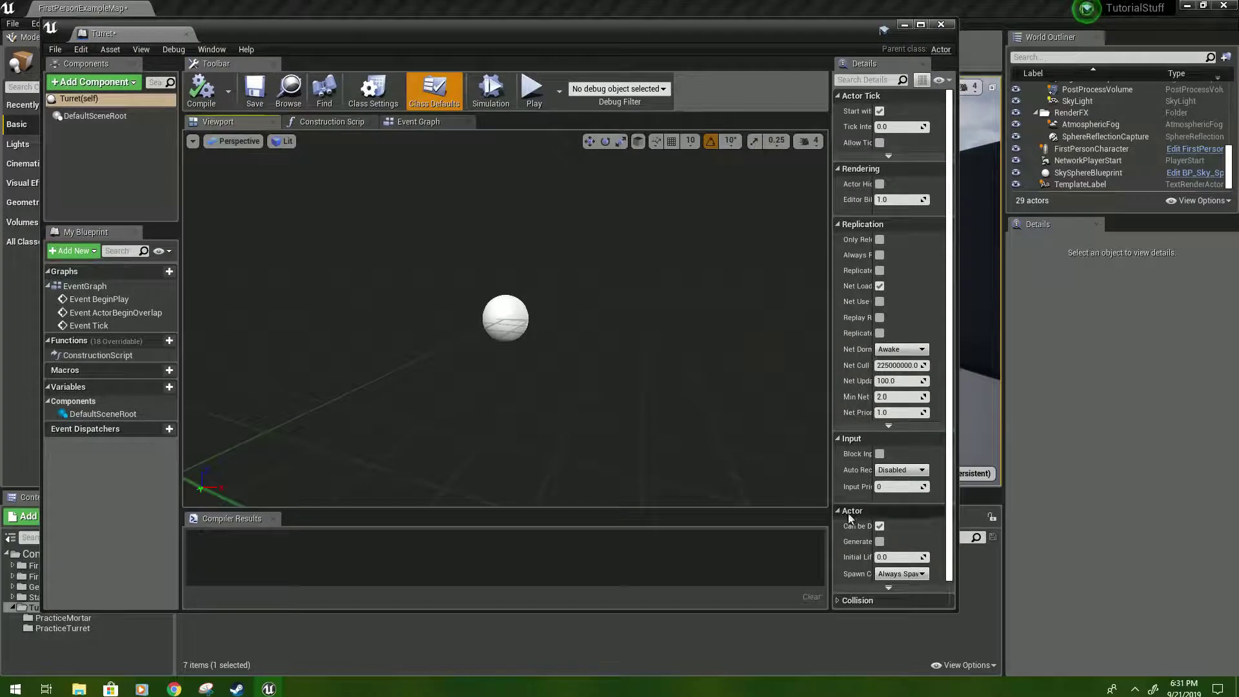
drag(958, 612, 1194, 668)
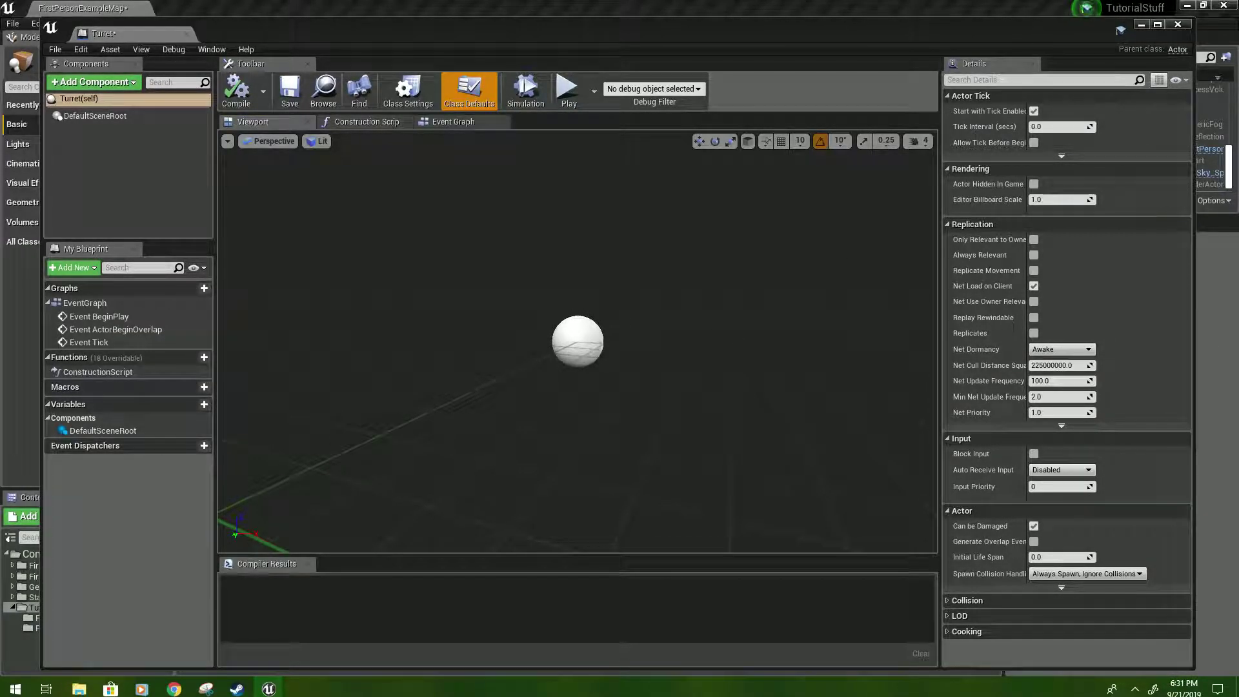
click(95, 82)
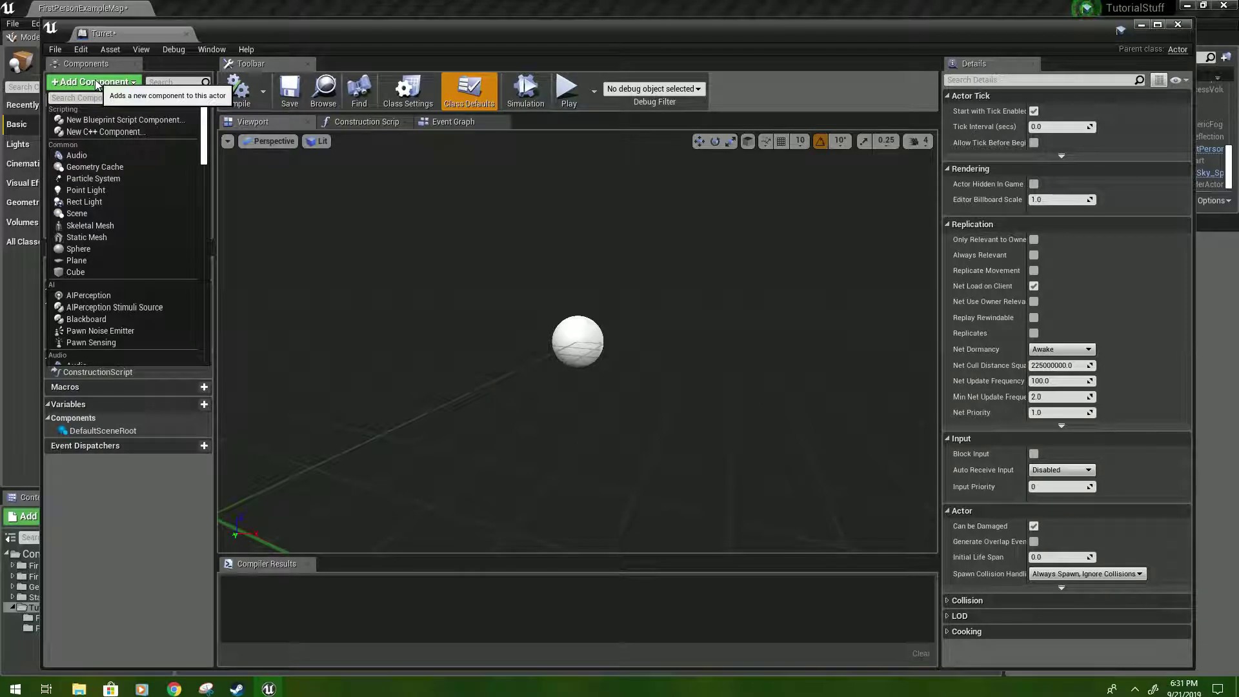
- Add a Static Mesh component named TurretStand
scroll(110, 226, down, 1)
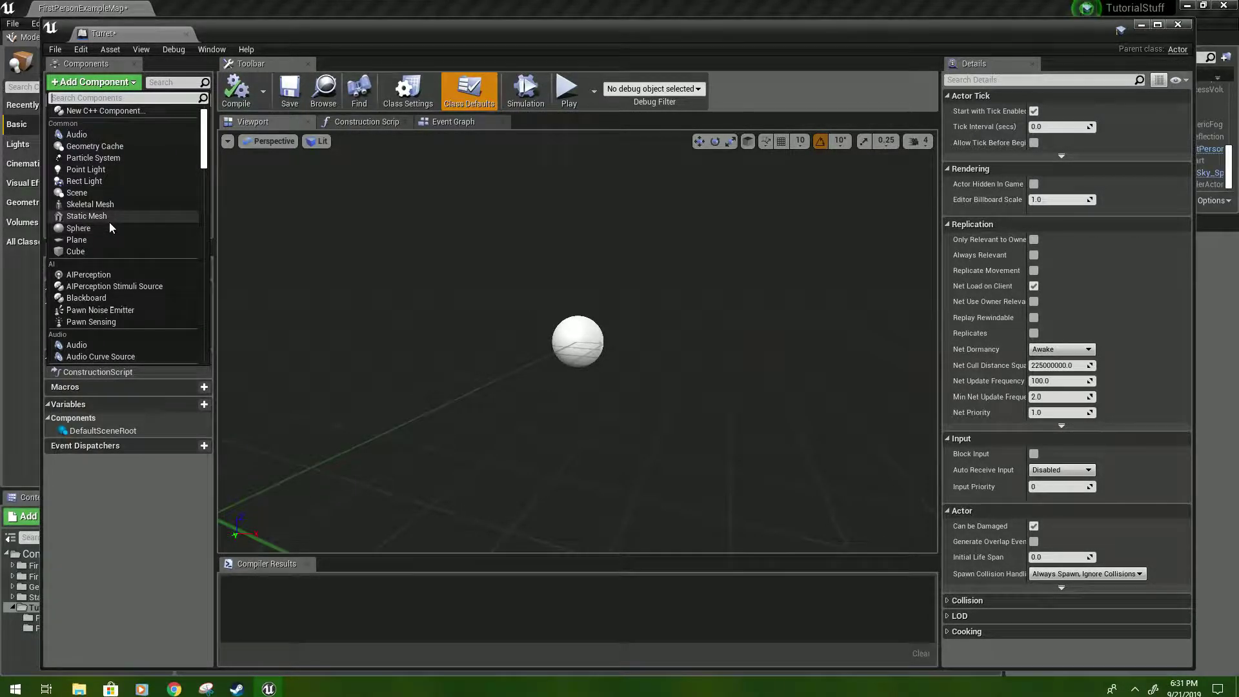
text(static)
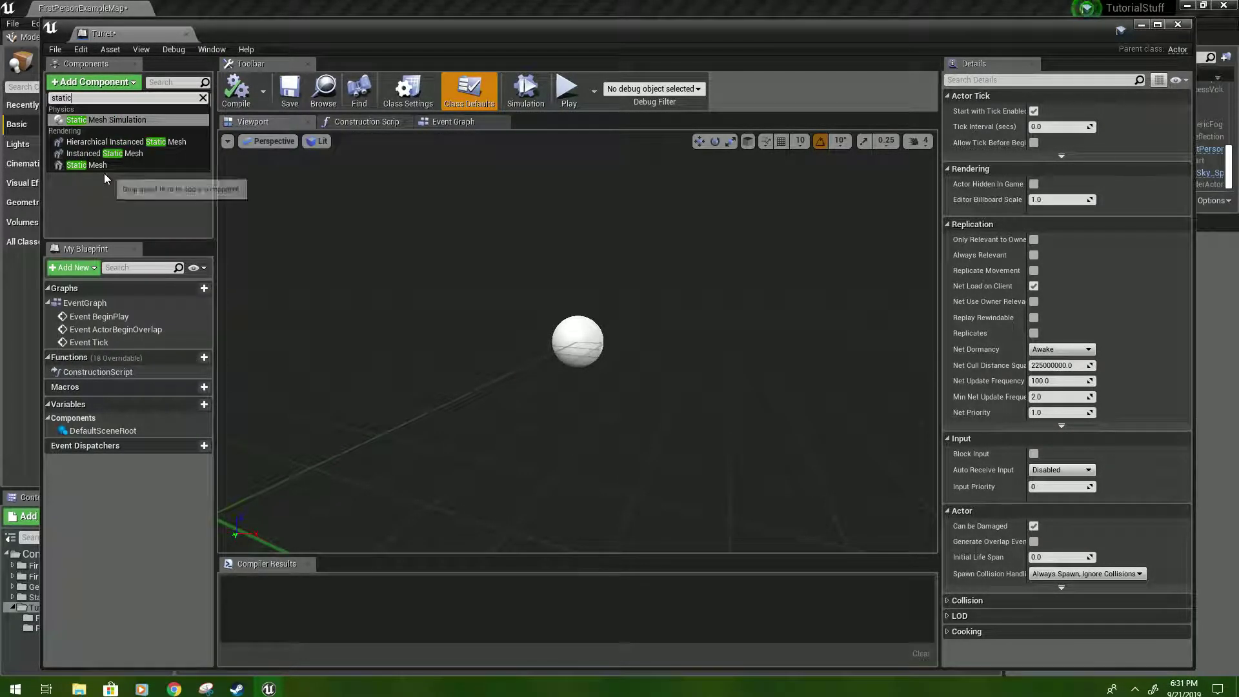
click(95, 165)
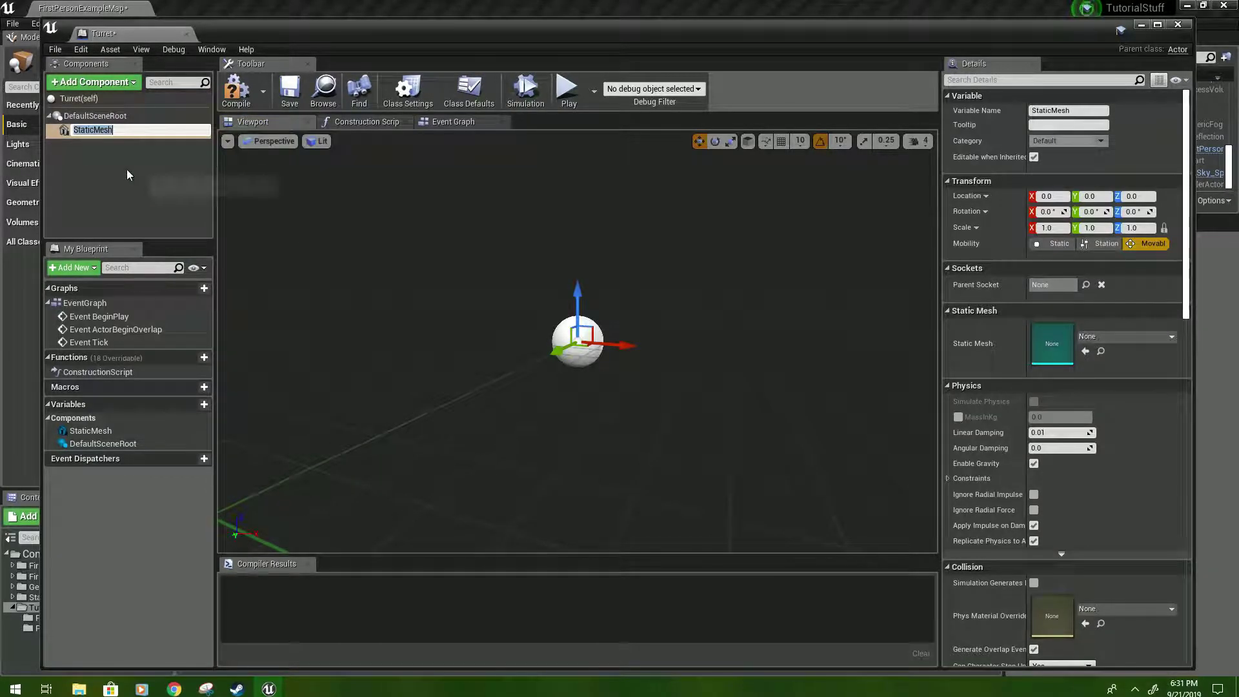
text(Turr)
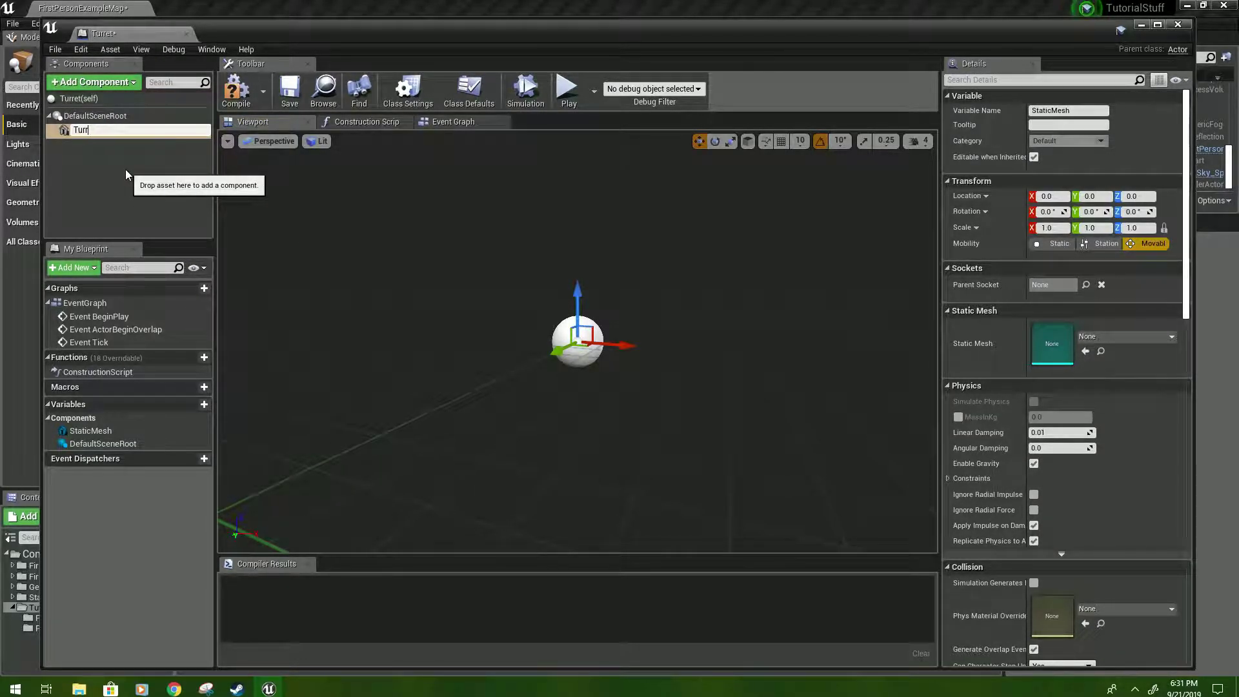
text(etStand)
key(Return)
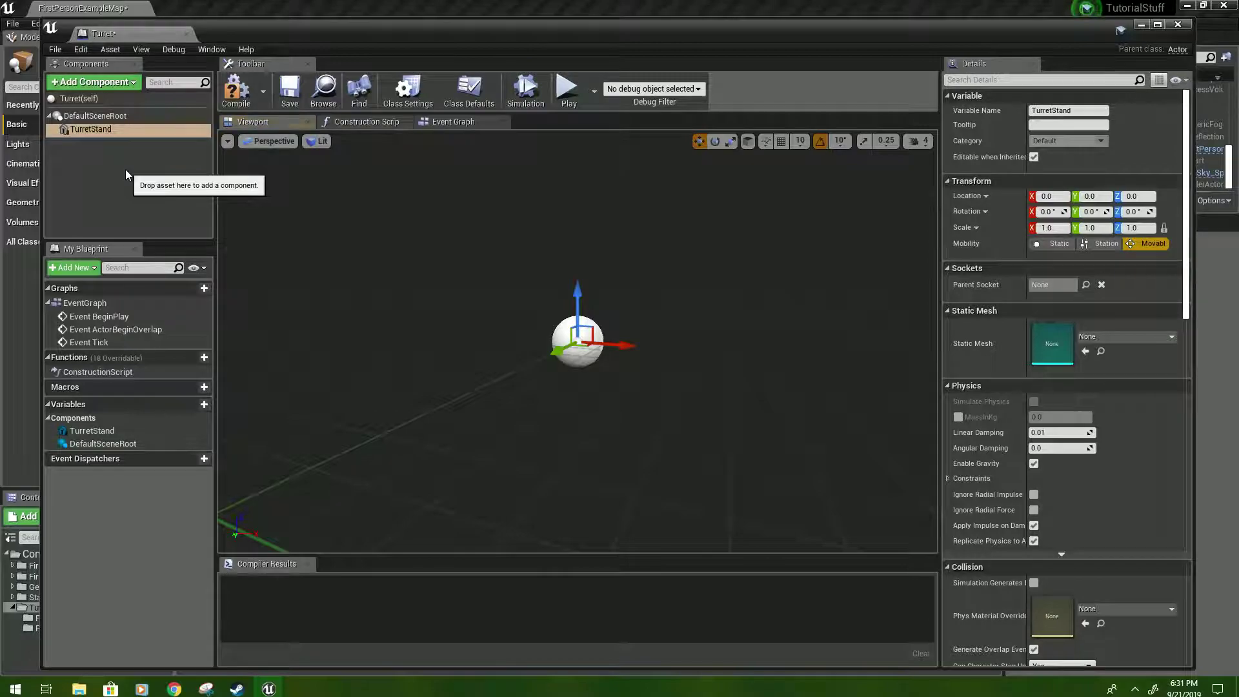
- Add a second Static Mesh component named TurretHead under DefaultSceneRoot
click(116, 116)
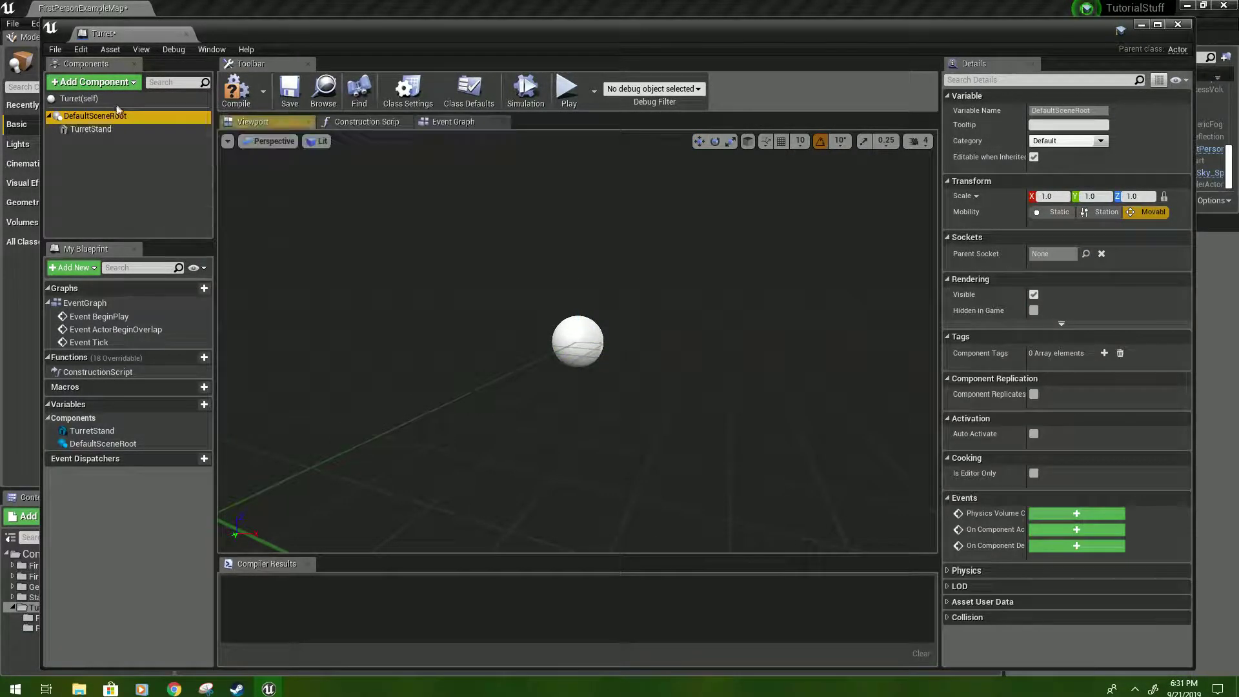
click(103, 82)
text(static)
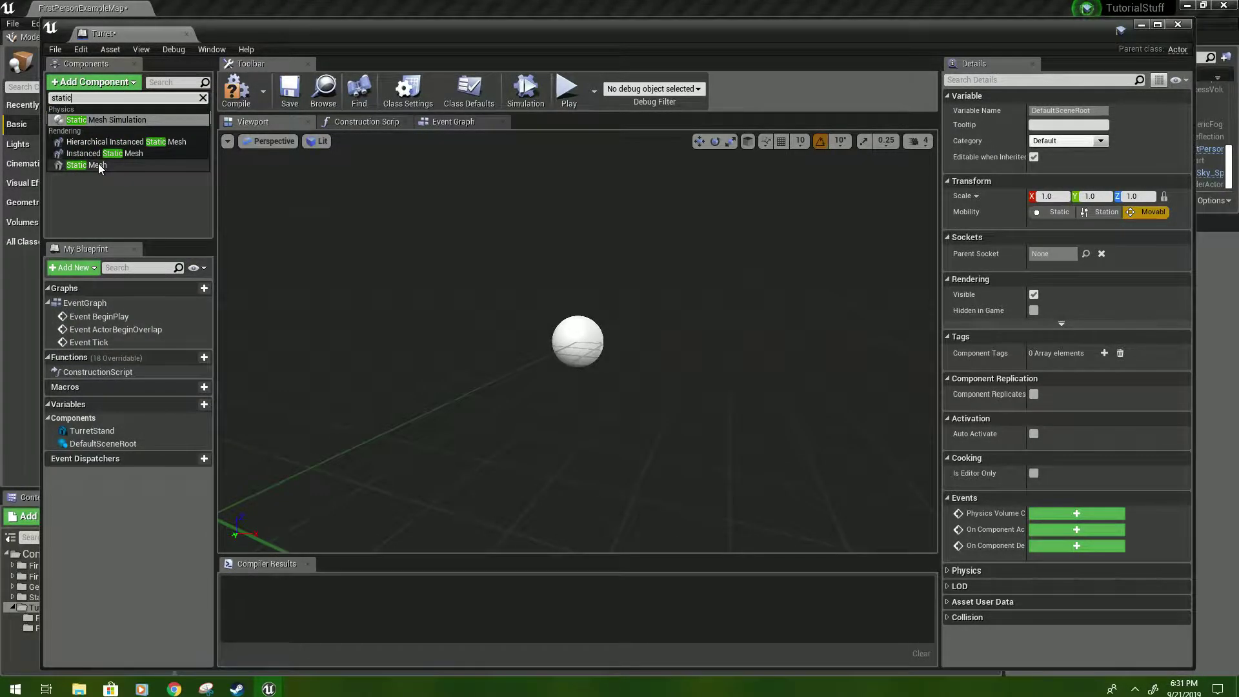
click(98, 164)
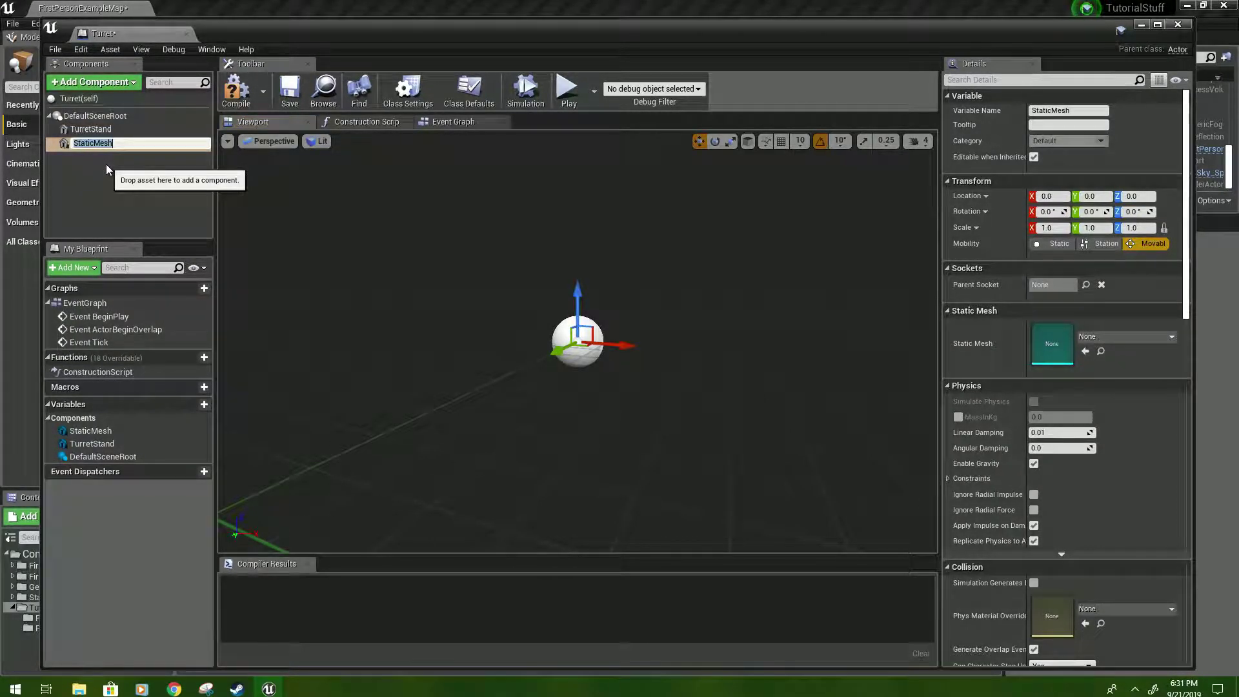
text(TurretHead)
key(Return)
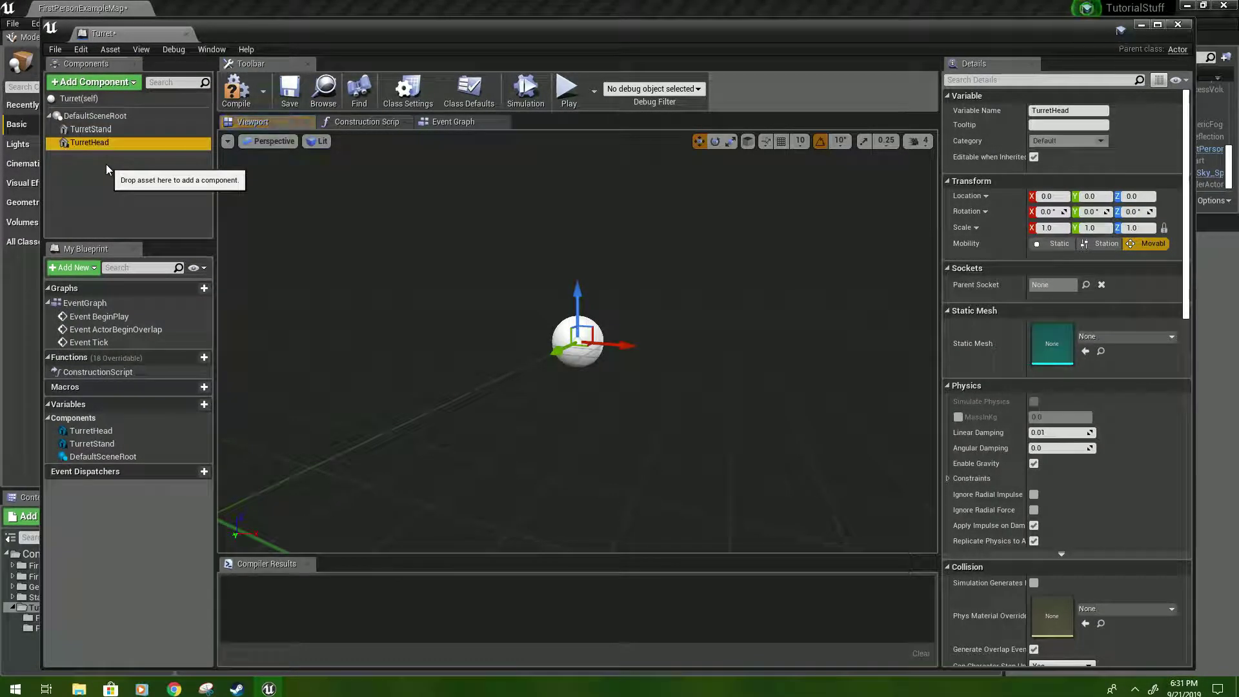
- Add a third Static Mesh component named TurretBarrel under DefaultSceneRoot
click(102, 115)
click(106, 82)
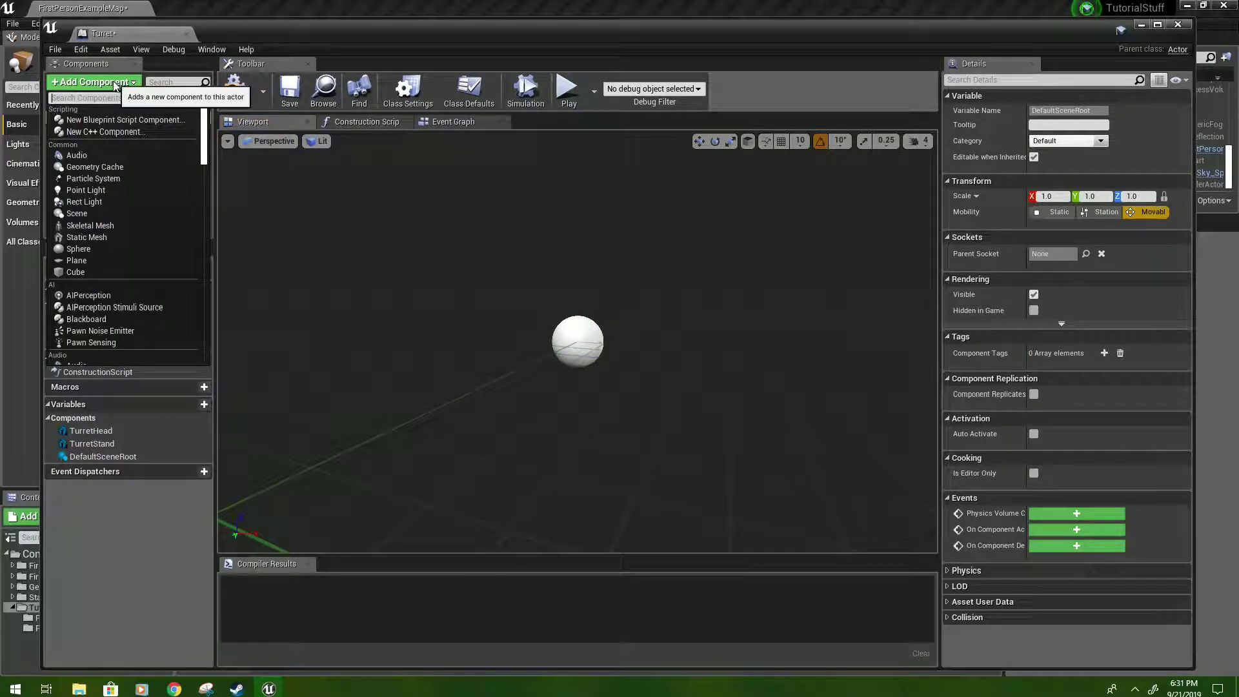
text(static mesh)
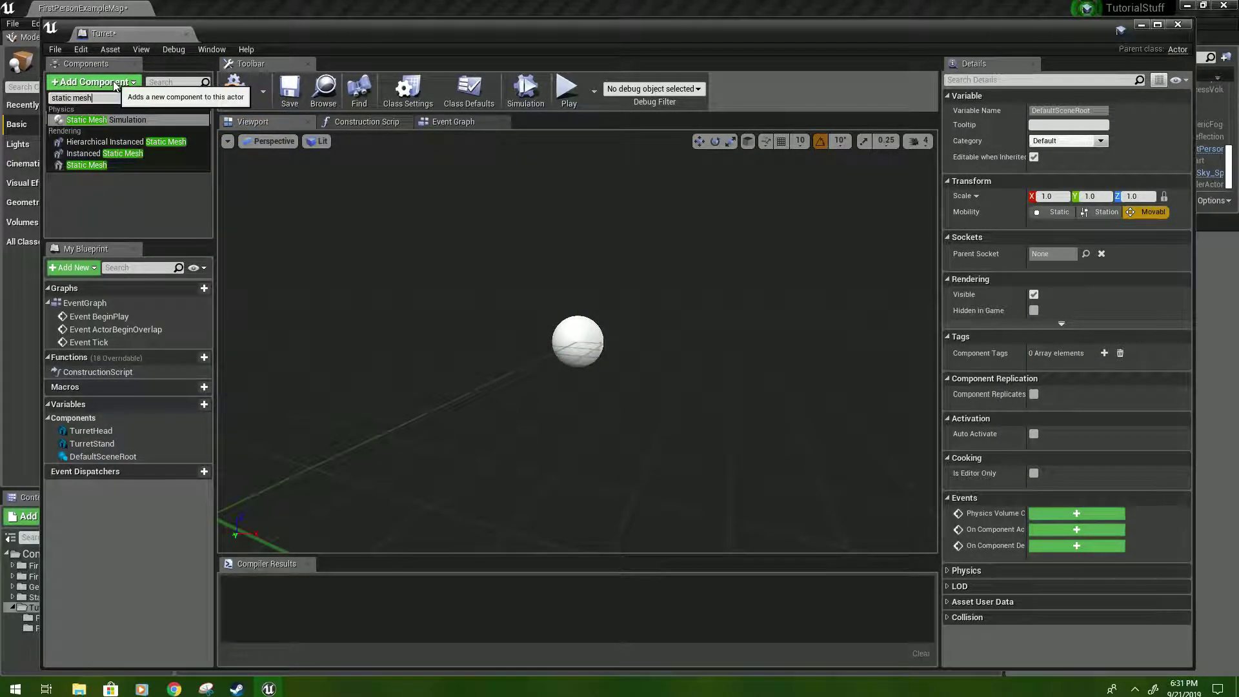
click(106, 164)
text(T)
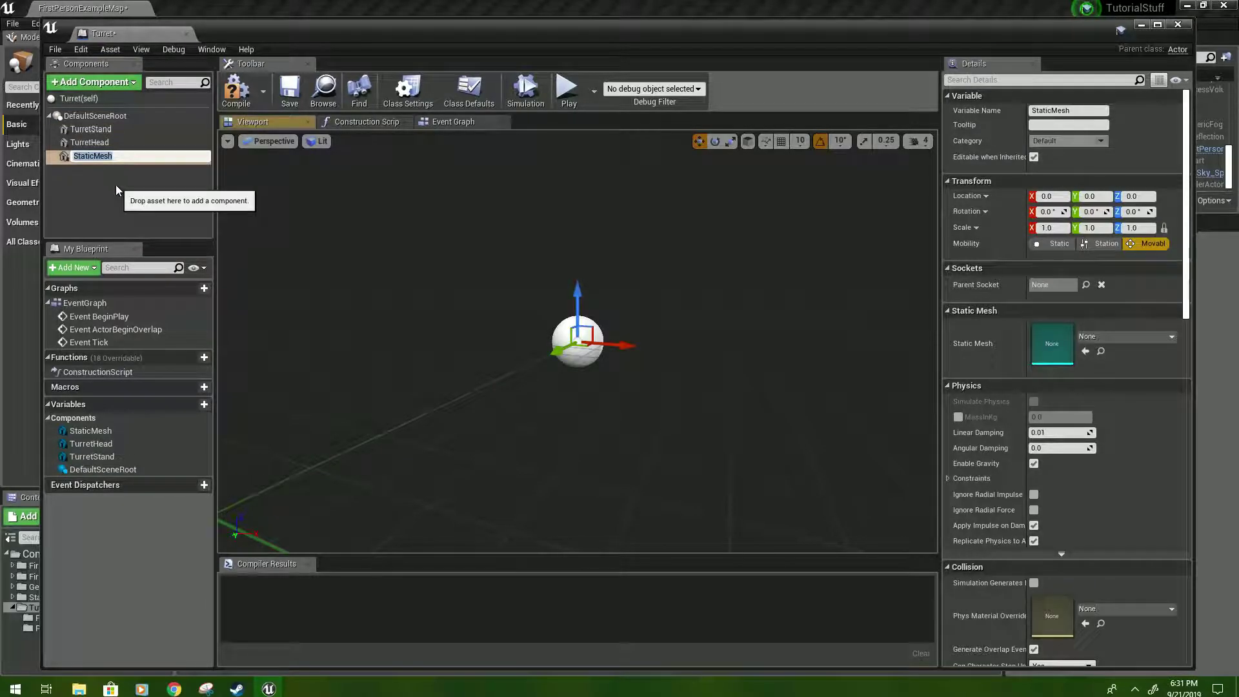
text(urretBaree)
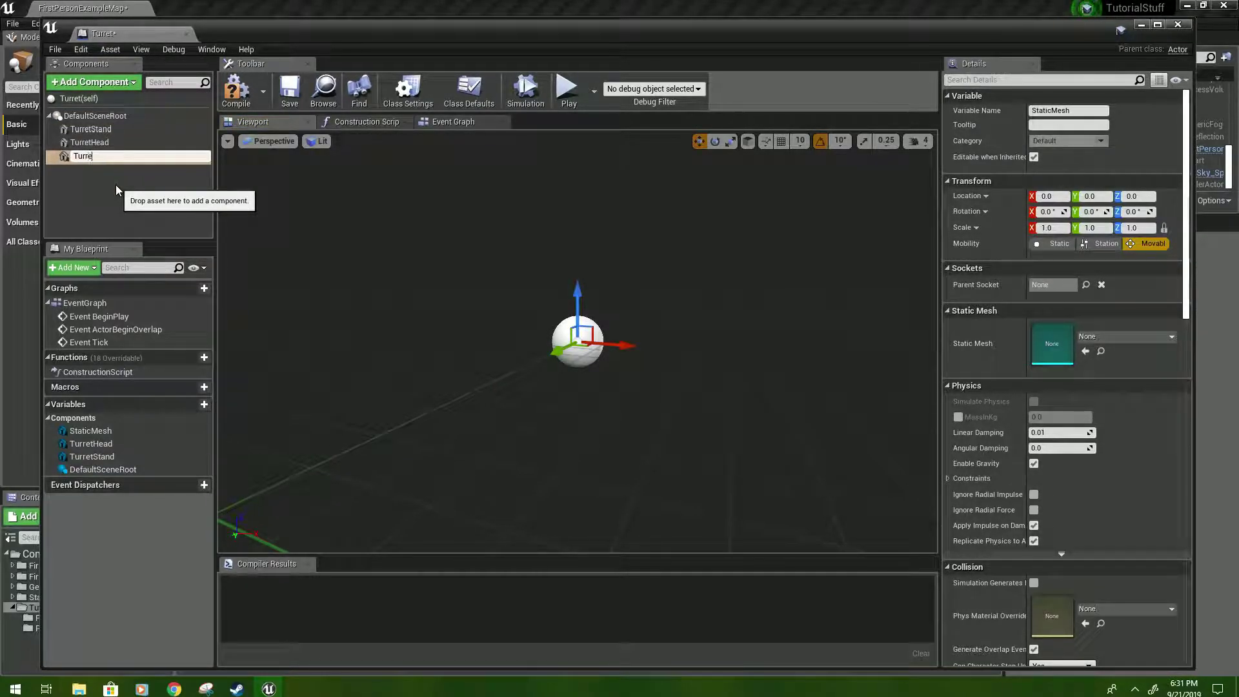
key(BackSpace)
key(BackSpace)
text(rel)
key(Return)
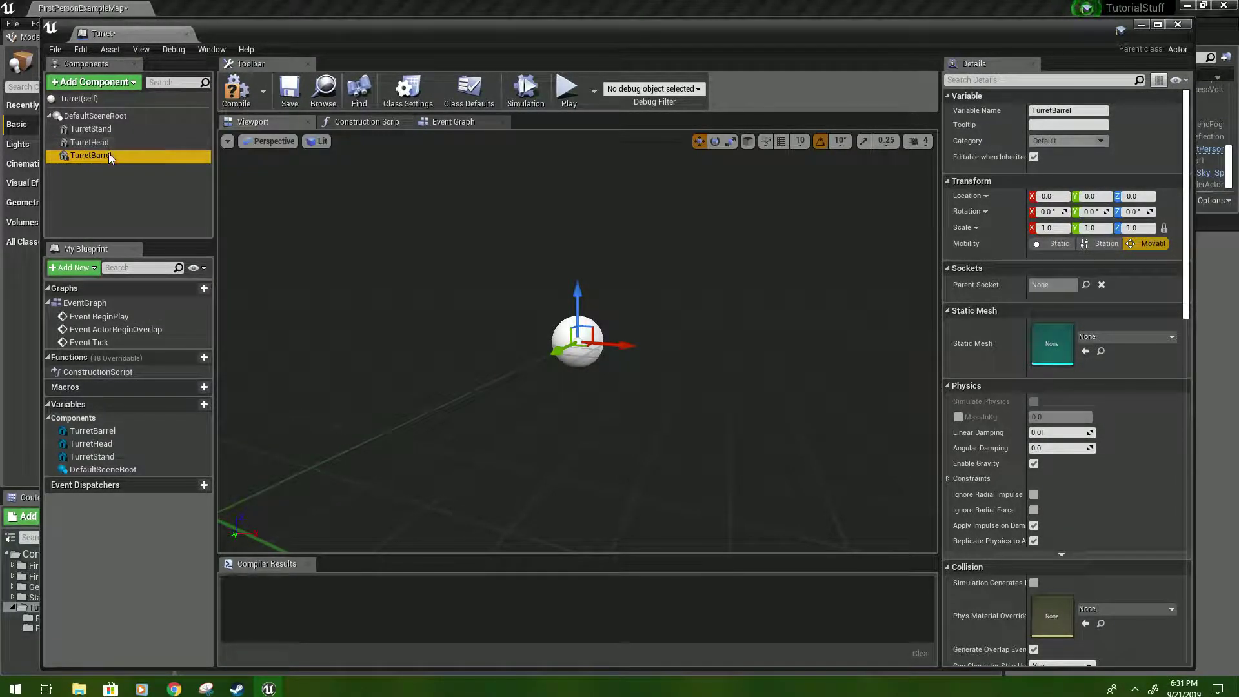
- Add a Scene component named ShootStart under DefaultSceneRoot
click(106, 116)
click(114, 84)
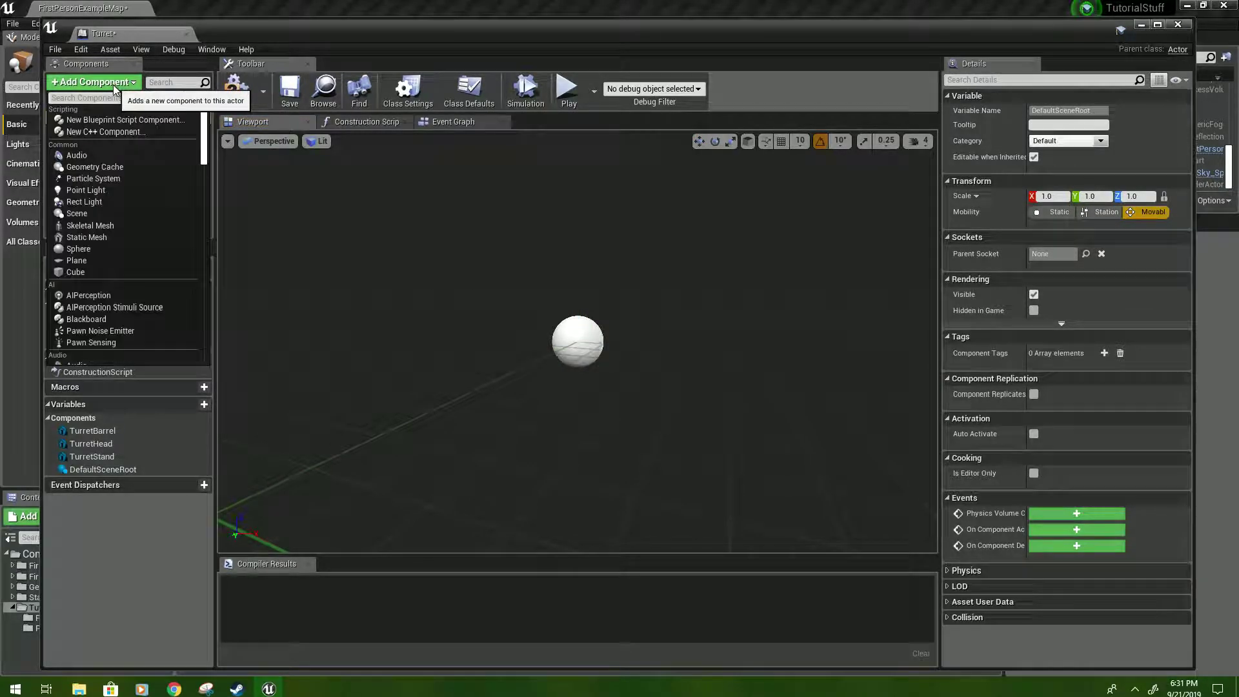
text(scene)
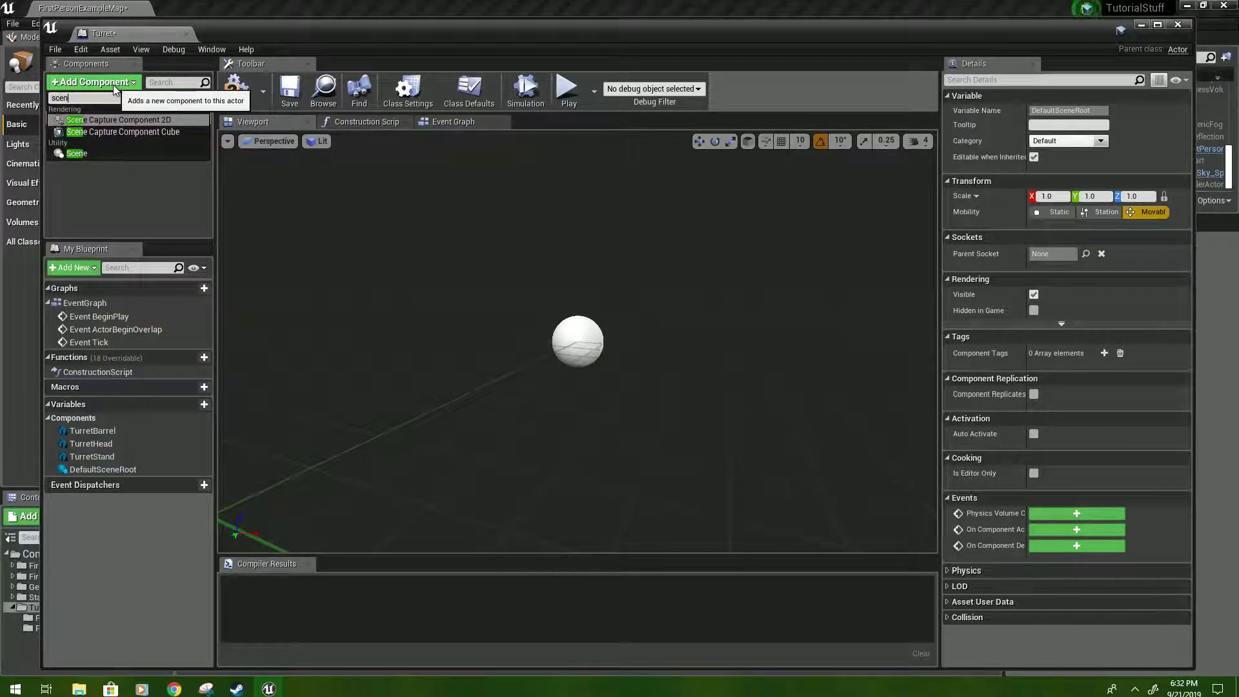
click(72, 154)
text(S)
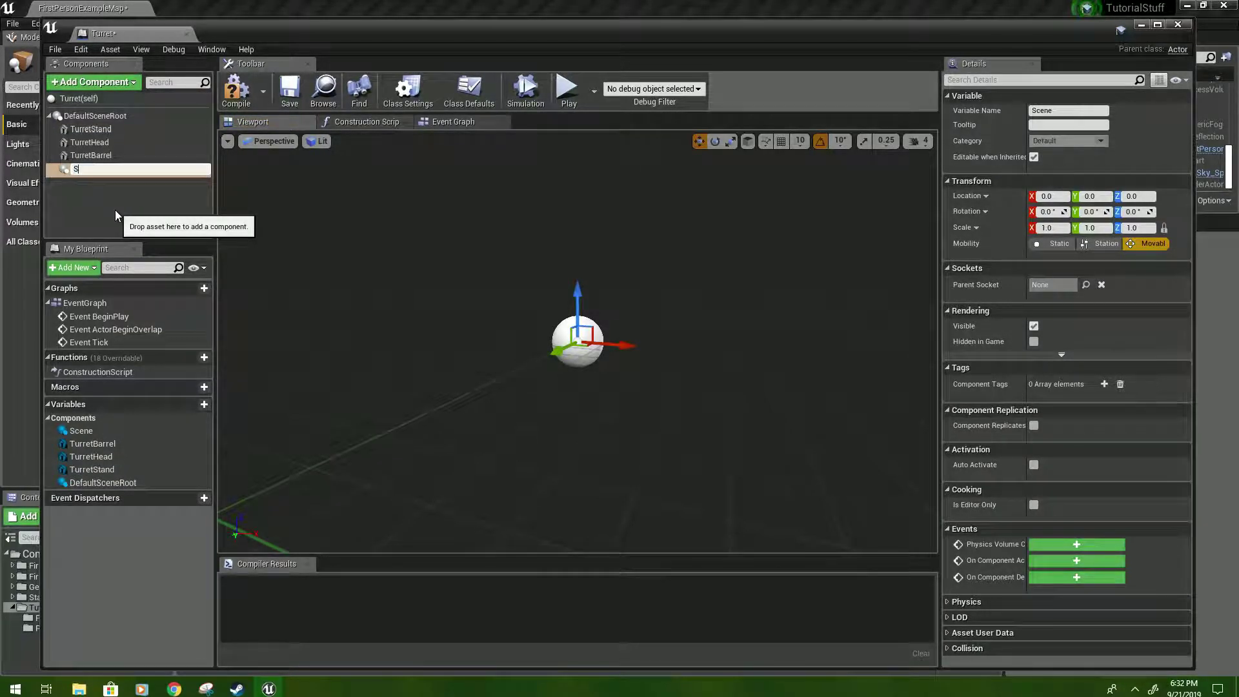
text(hootStart)
key(Return)
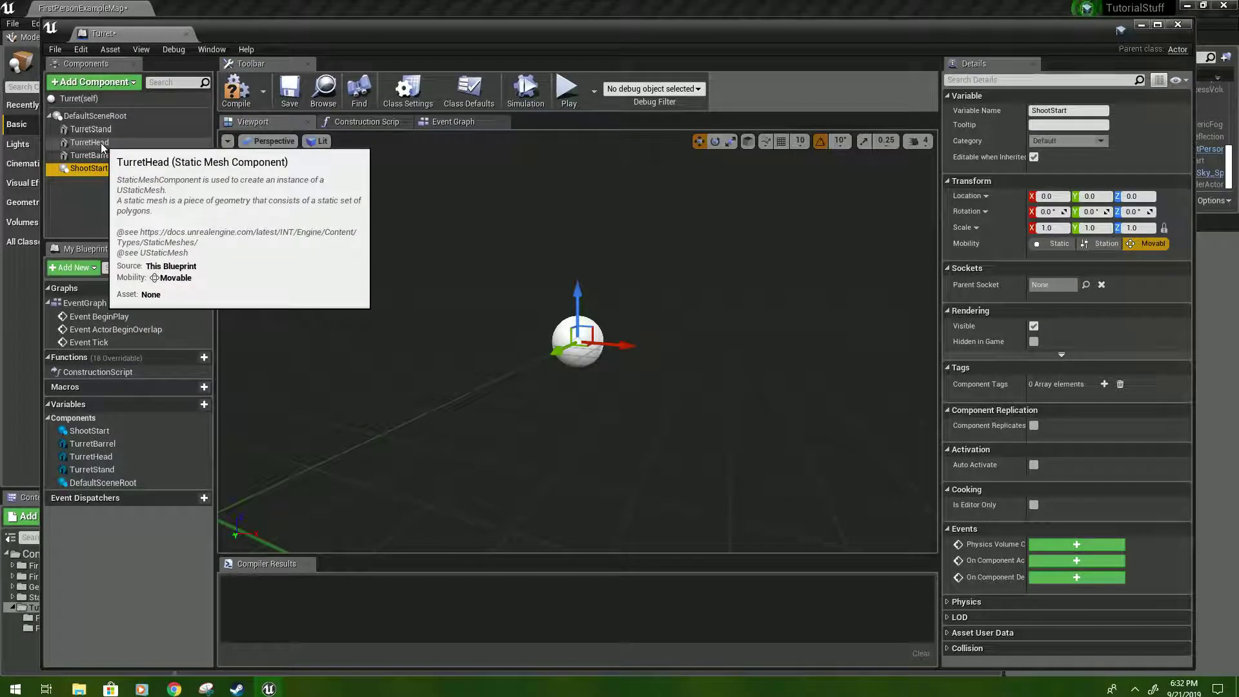
- Attach TurretHead to TurretStand, undo the attachment, and compile the Blueprint
mouse_move(101, 142)
mouse_down()
mouse_move(100, 131)
mouse_move(110, 147)
mouse_up()
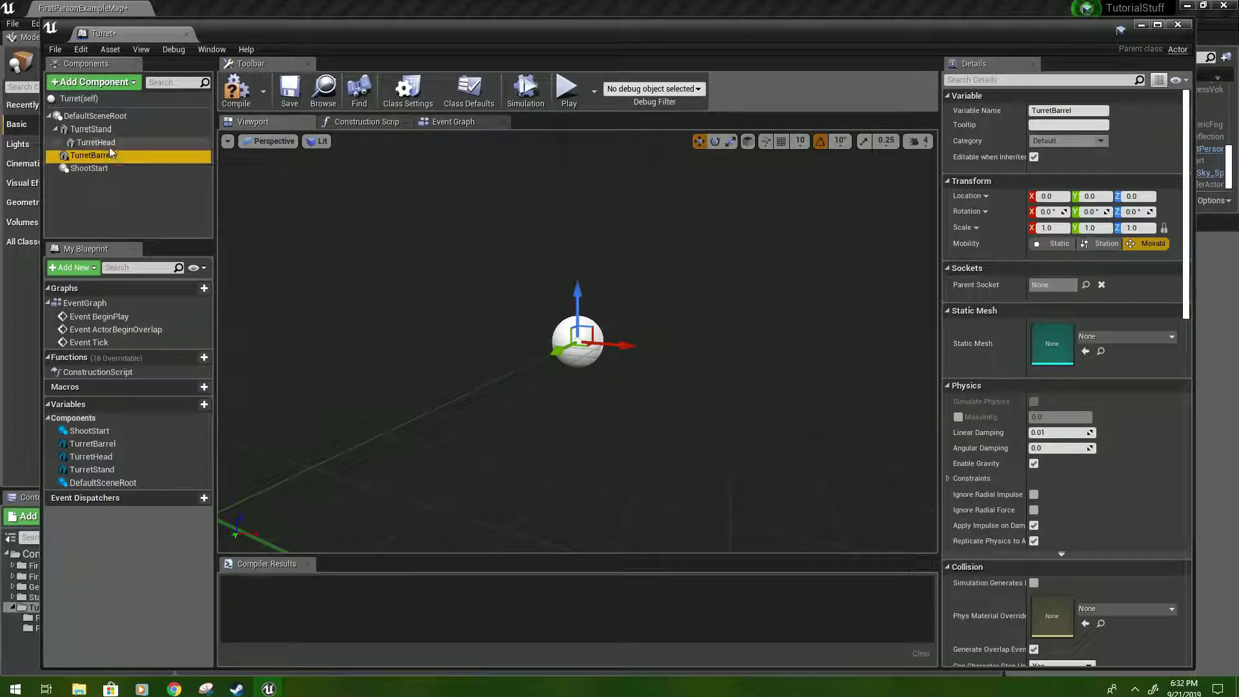
key(ctrl+z)
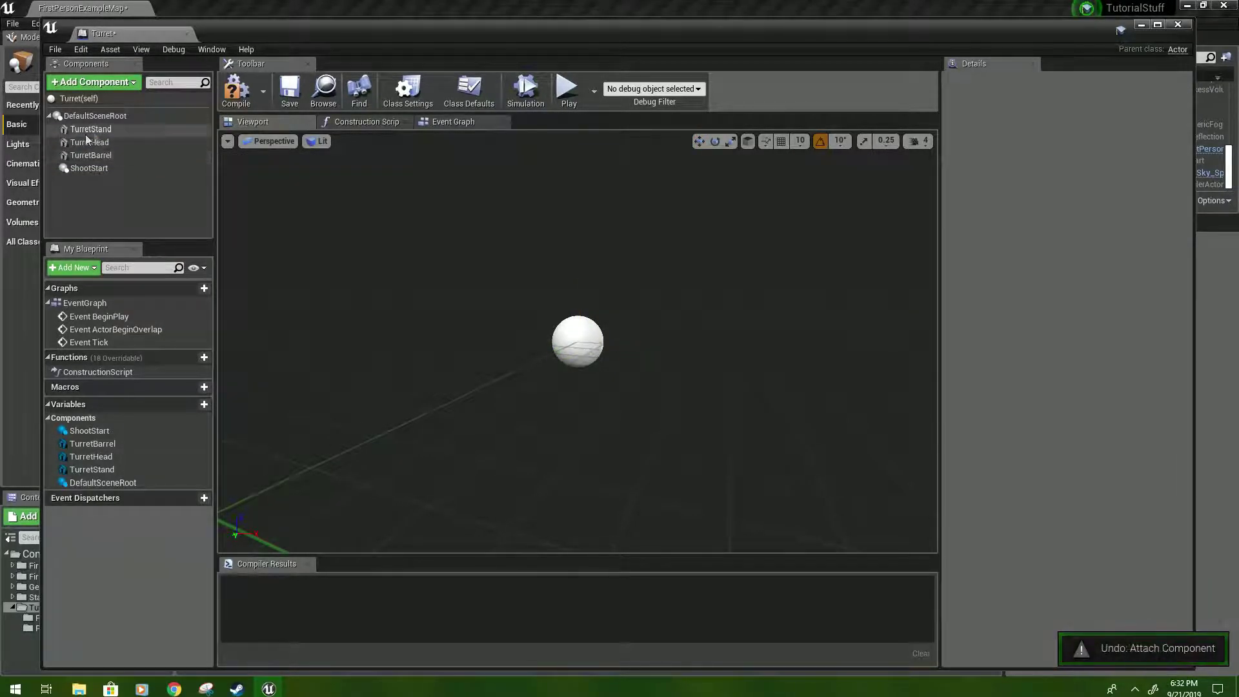
click(243, 107)
- Set TurretStand's Static Mesh to Shape_Cylinder
click(165, 129)
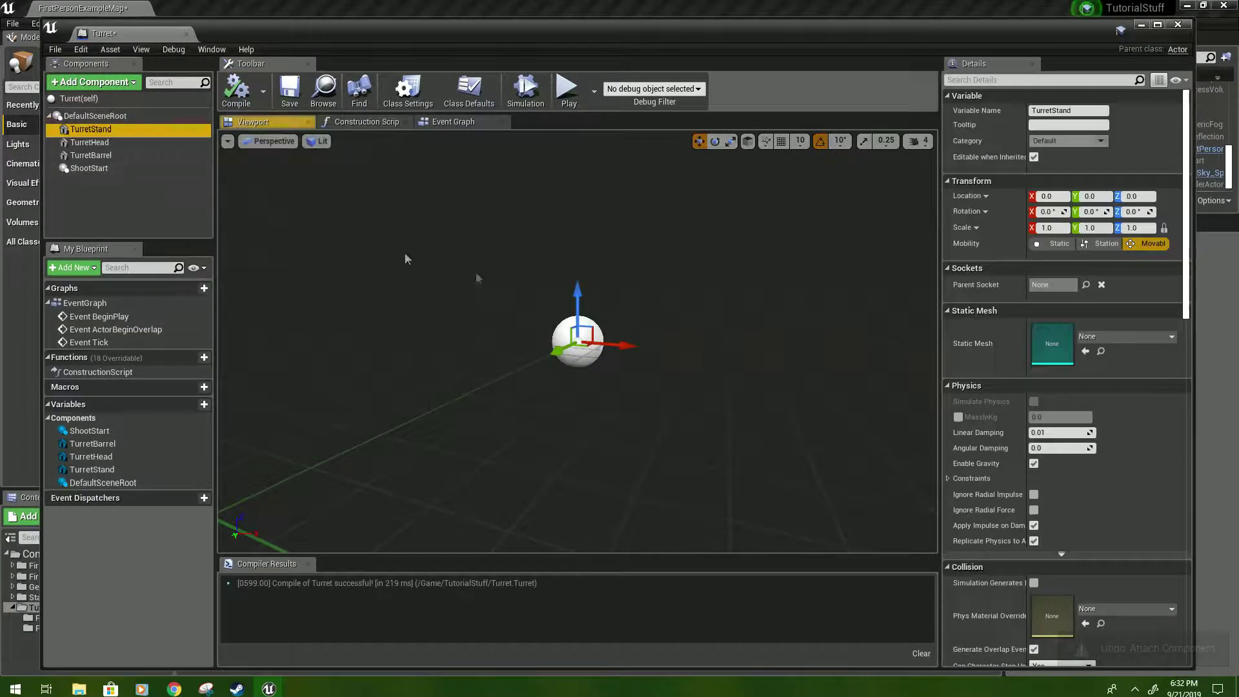
click(1118, 335)
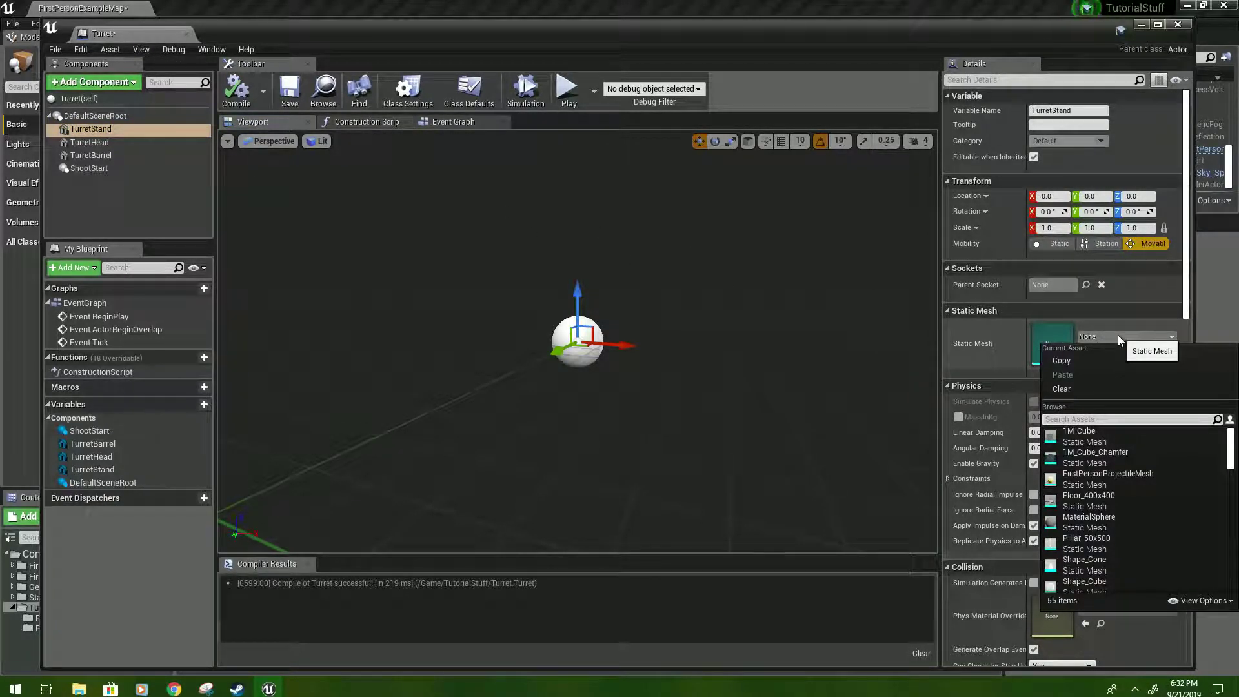
text(cyl)
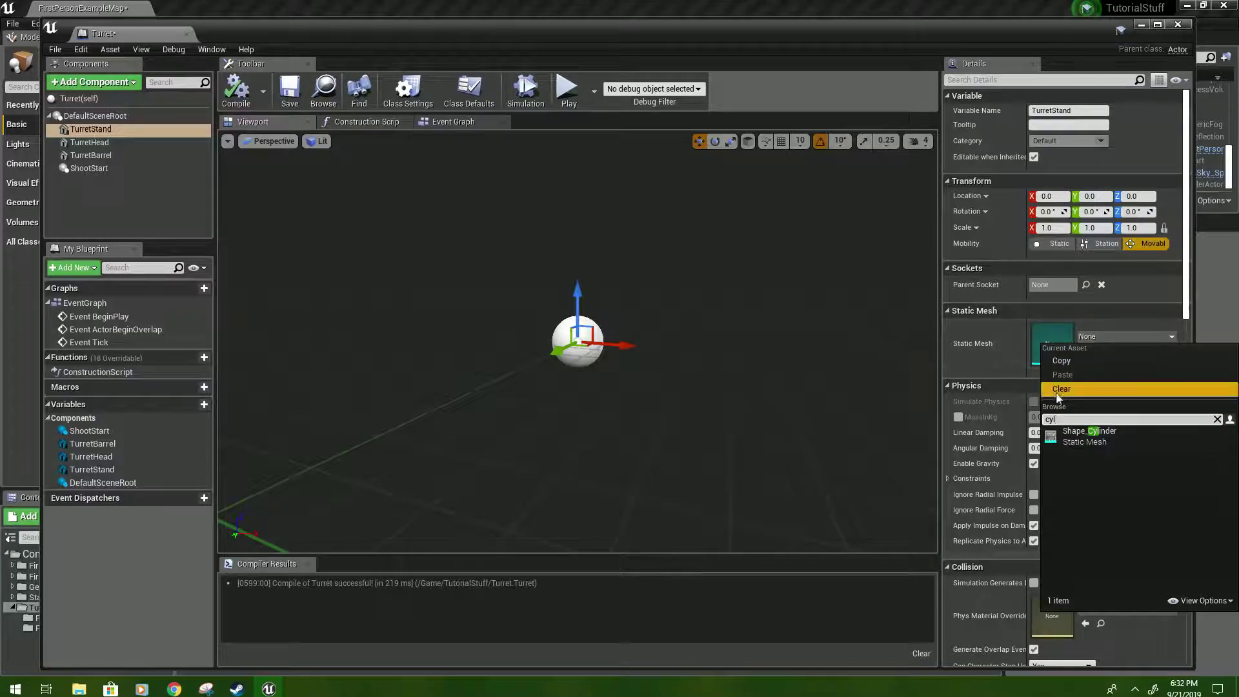
click(1078, 437)
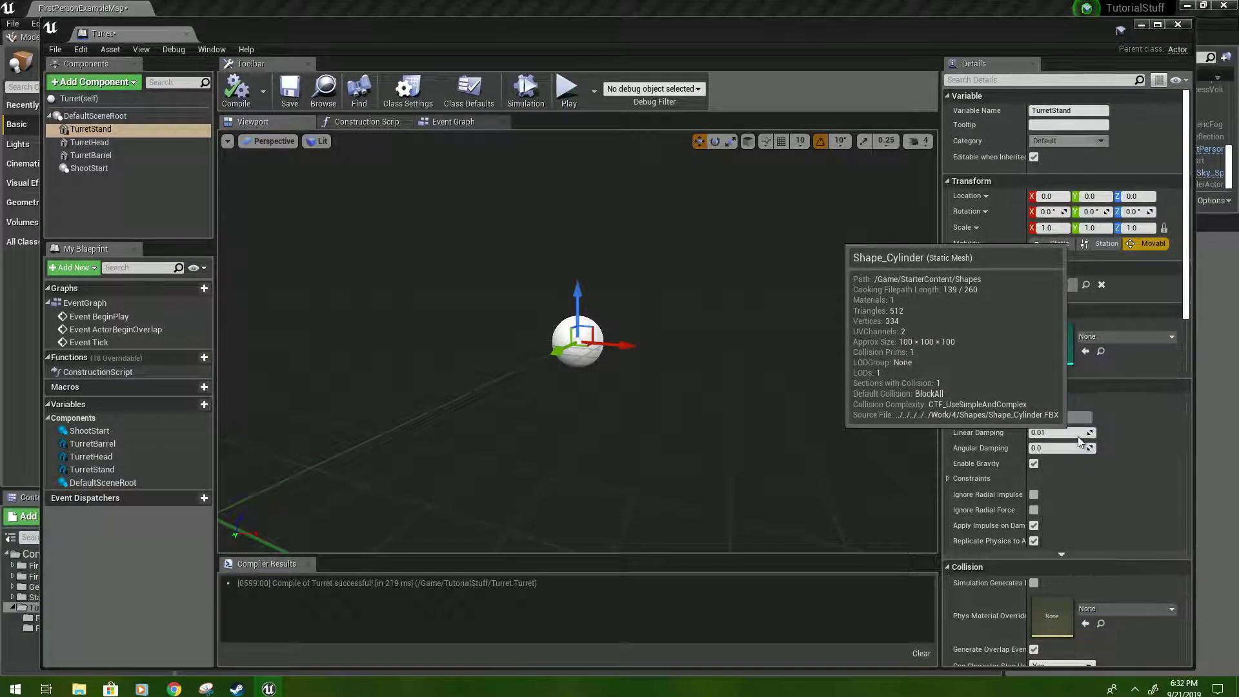
- Scale the cylinder into a thin pole of about 0.056 × 0.056 × 0.61
scroll(781, 371, down, 3)
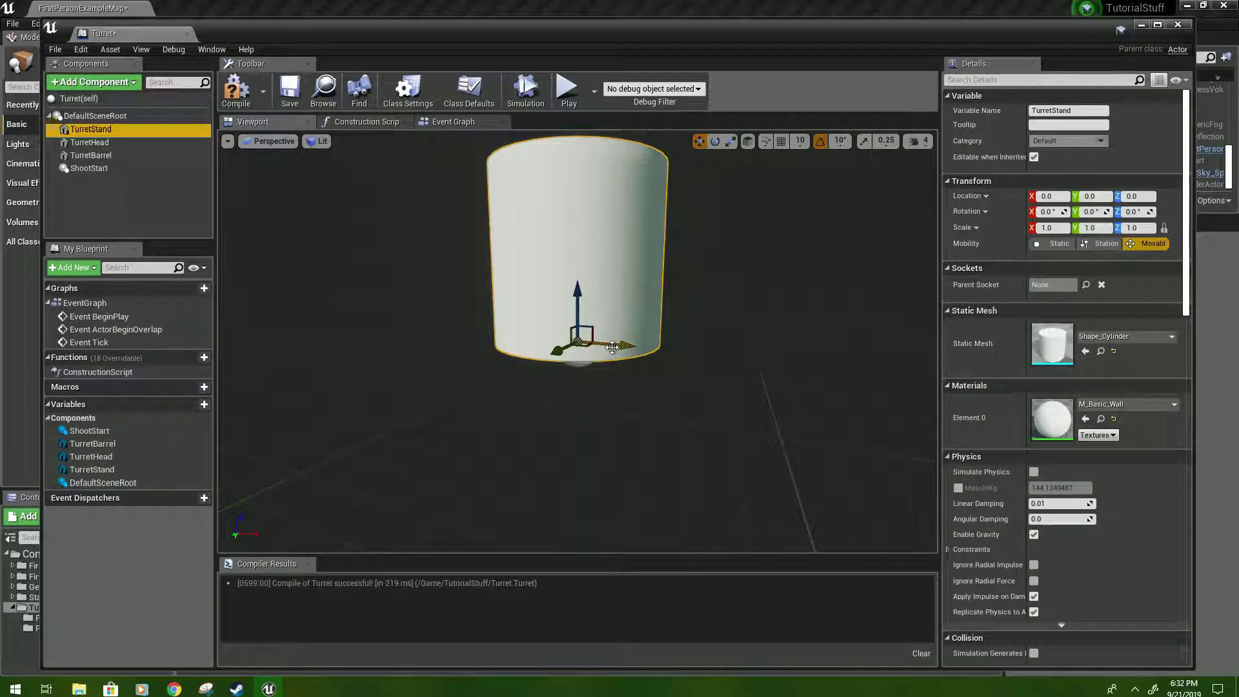
alt+drag(781, 370, 586, 360)
key(r)
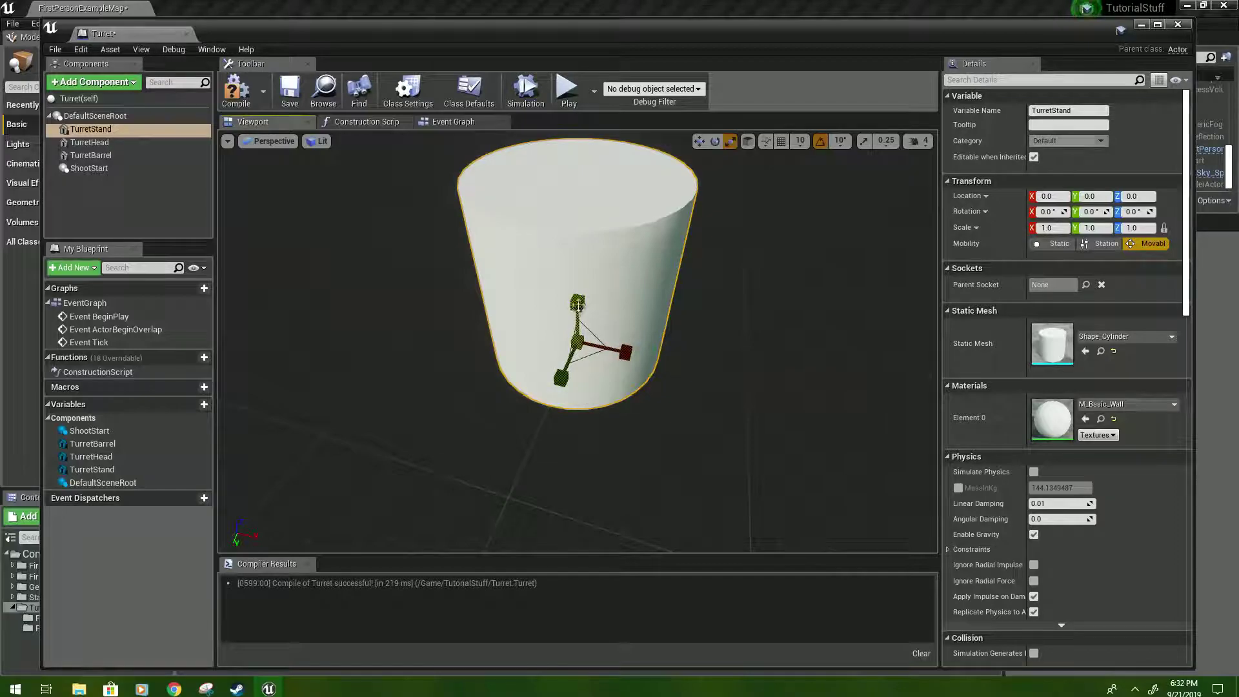
drag(577, 304, 585, 349)
key(ctrl+z)
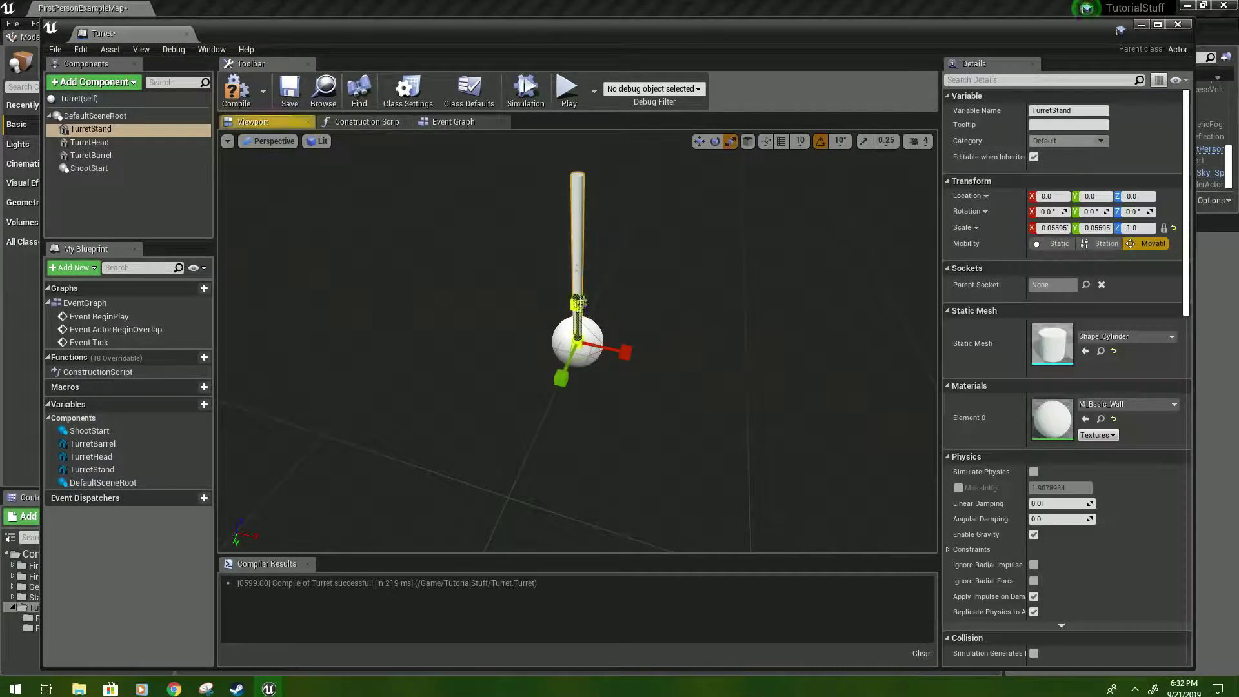
drag(577, 304, 577, 338)
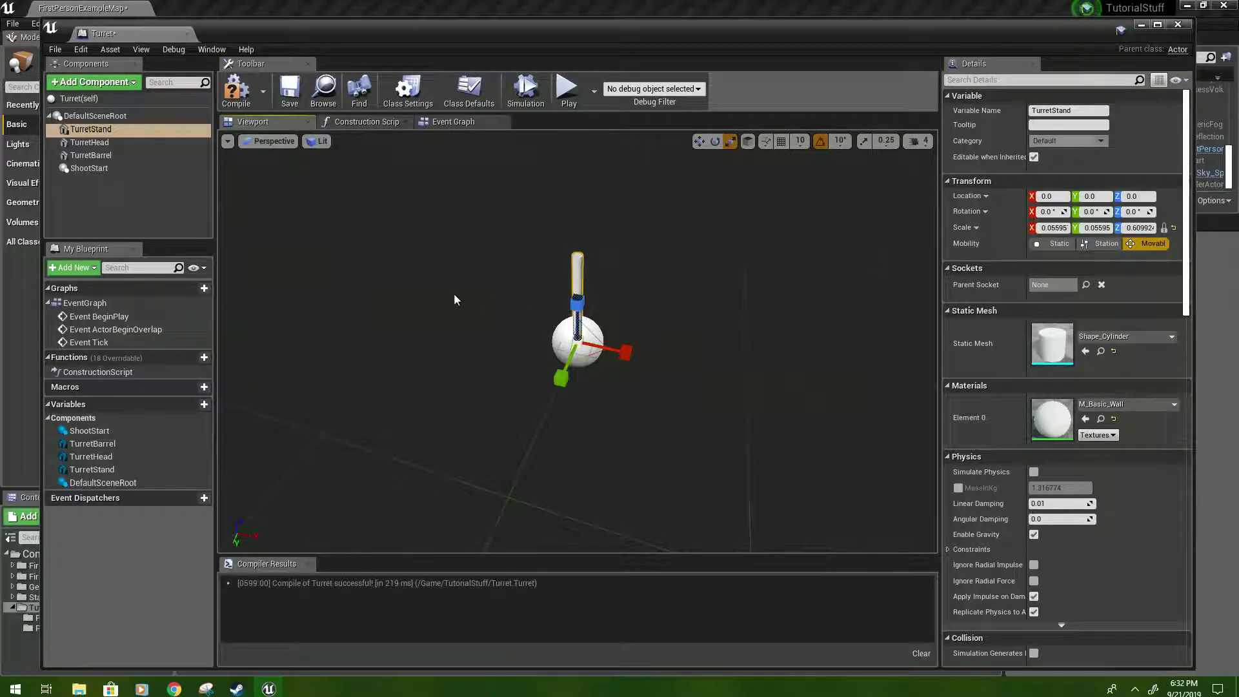
drag(454, 300, 532, 300)
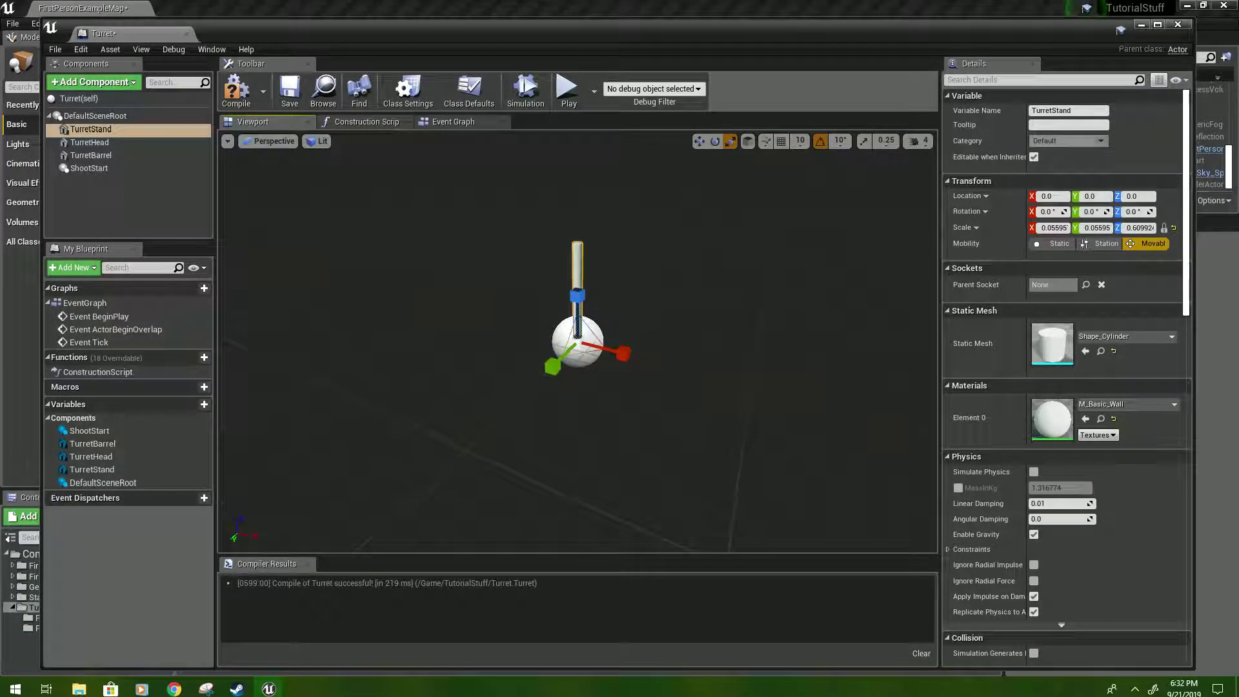
click(123, 142)
- Set TurretHead's Static Mesh to 1M_Cube
click(1106, 333)
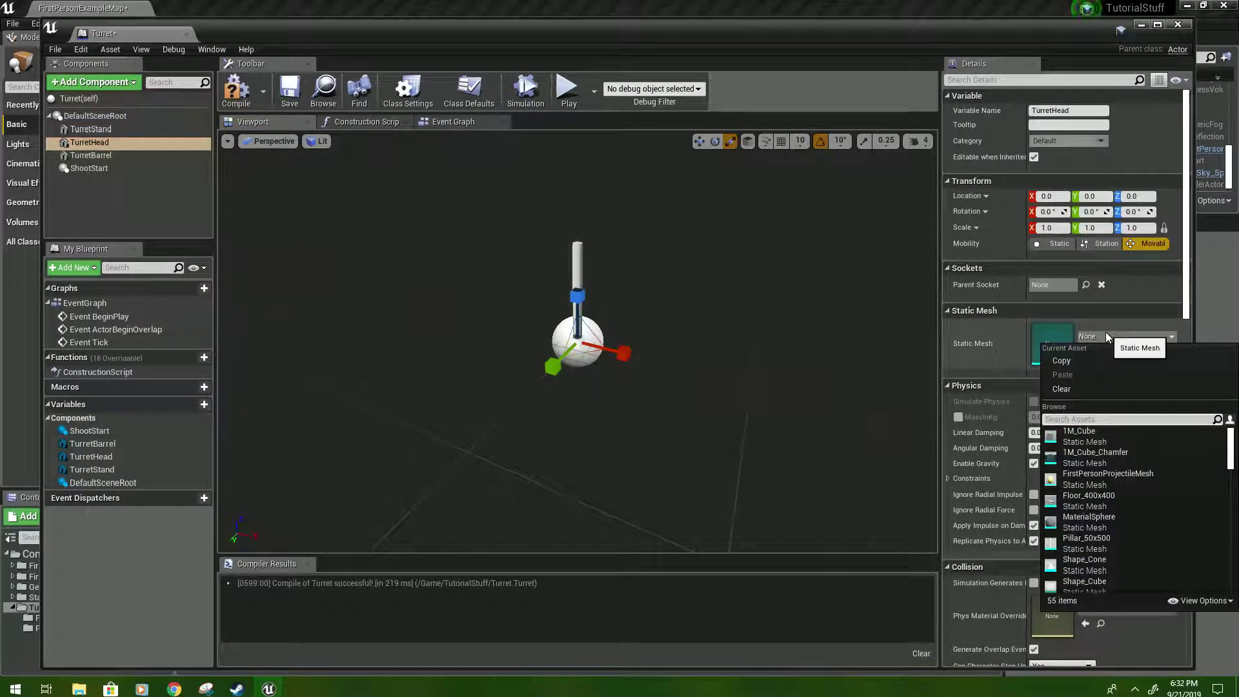
text(cube)
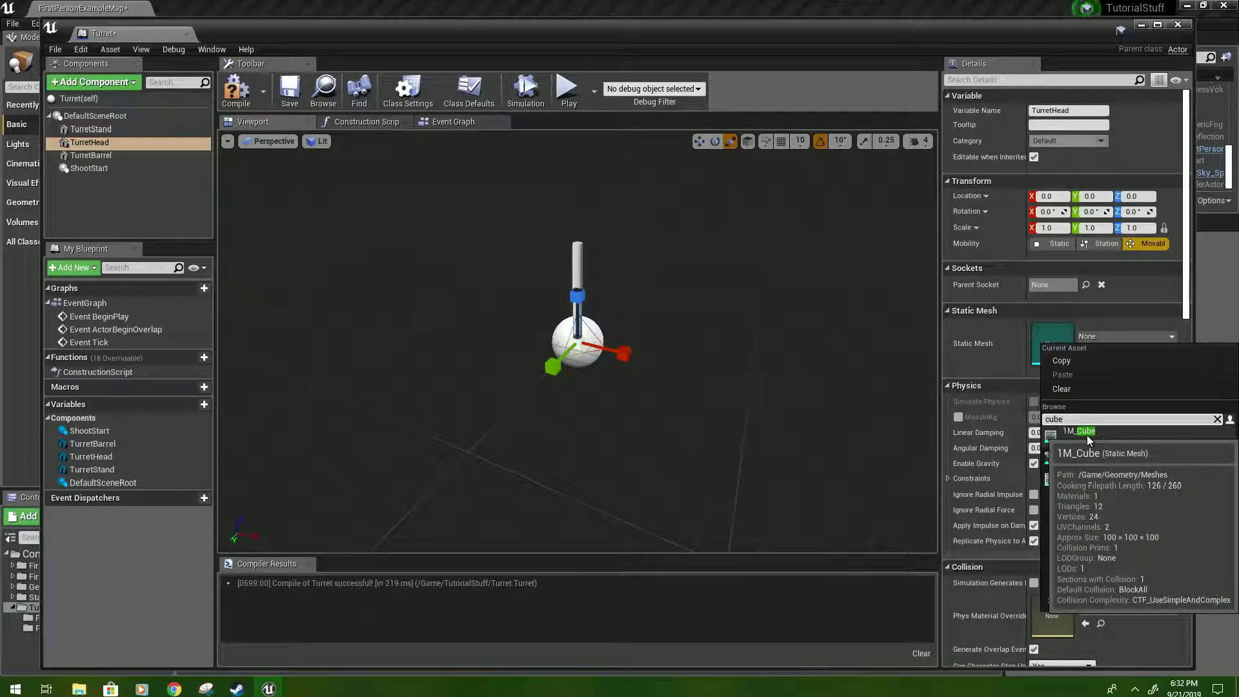
click(1109, 436)
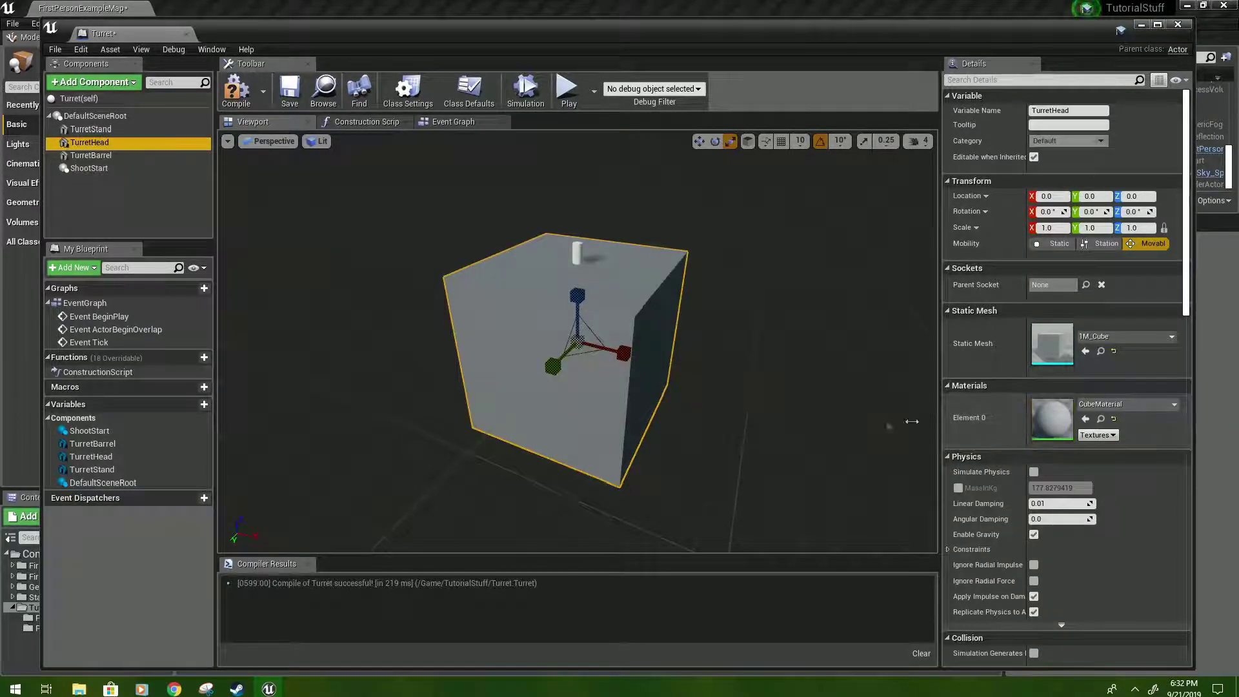
- Raise the cube to about Z 71.3 above the pole and shrink it
drag(578, 300, 578, 155)
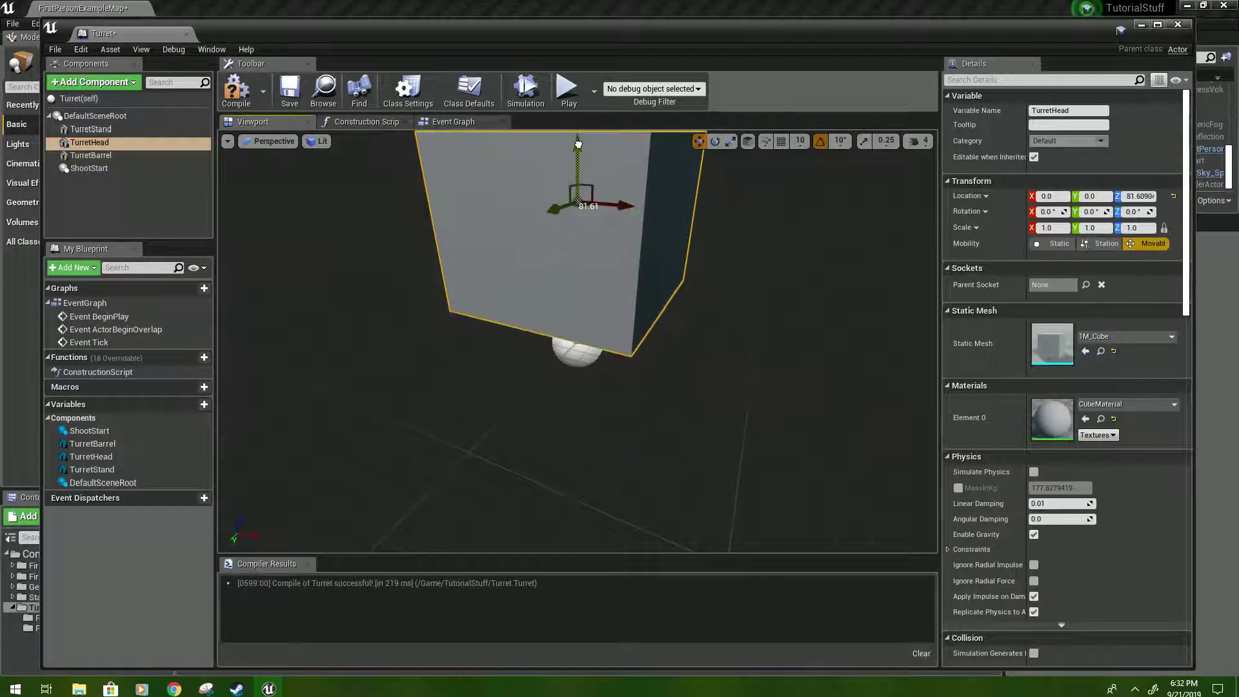
key(r)
drag(578, 196, 639, 194)
key(w)
key(r)
key(w)
alt+drag(603, 258, 691, 322)
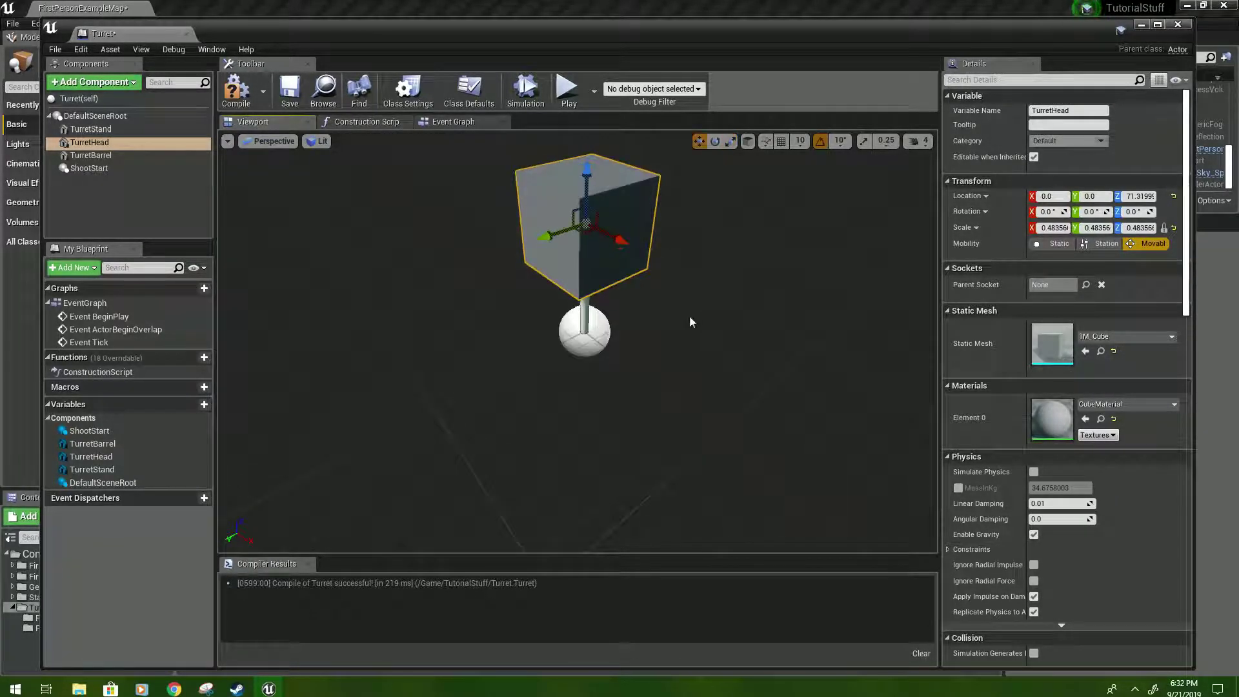
alt+drag(586, 222, 603, 257)
alt+drag(620, 321, 445, 418)
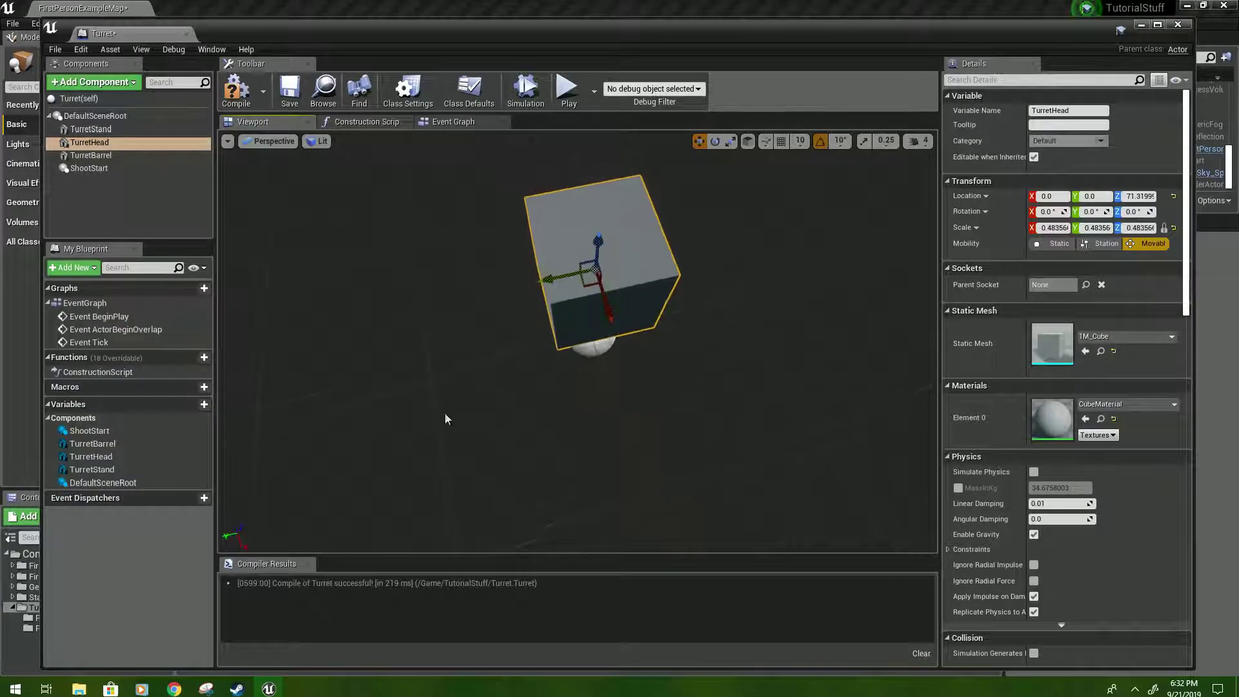
- Scale the head into a flat box of about 0.46 × 0.27 × 0.20
key(r)
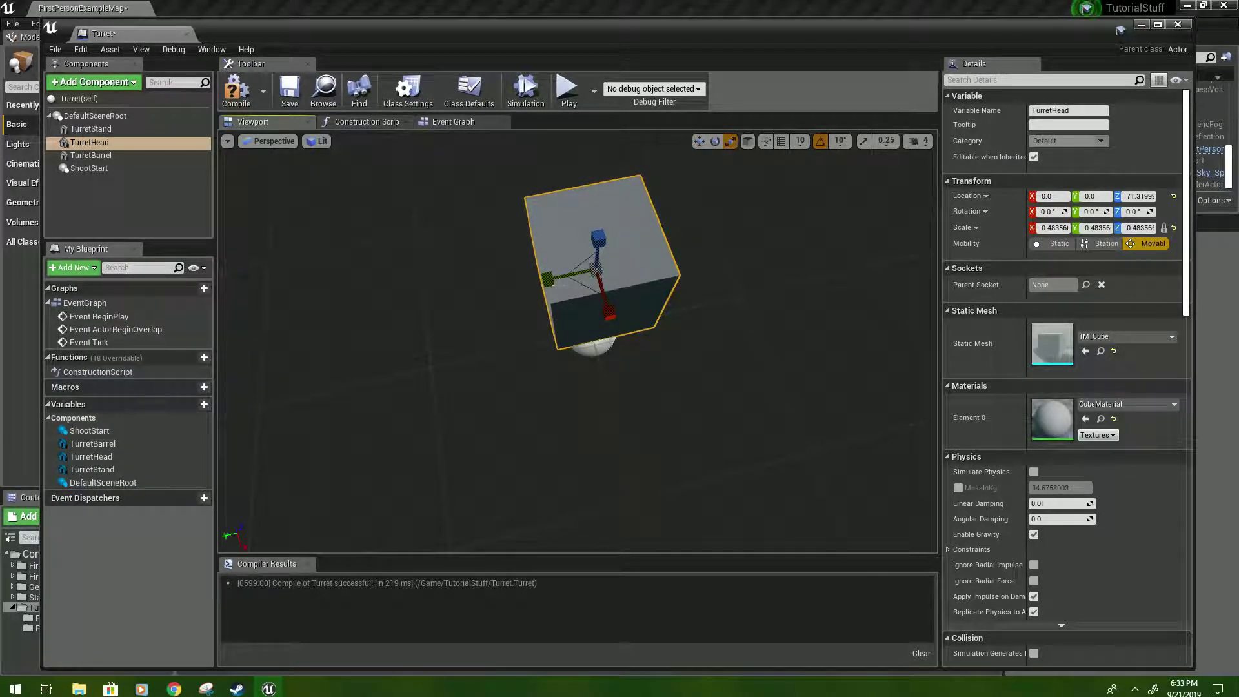
drag(548, 278, 556, 307)
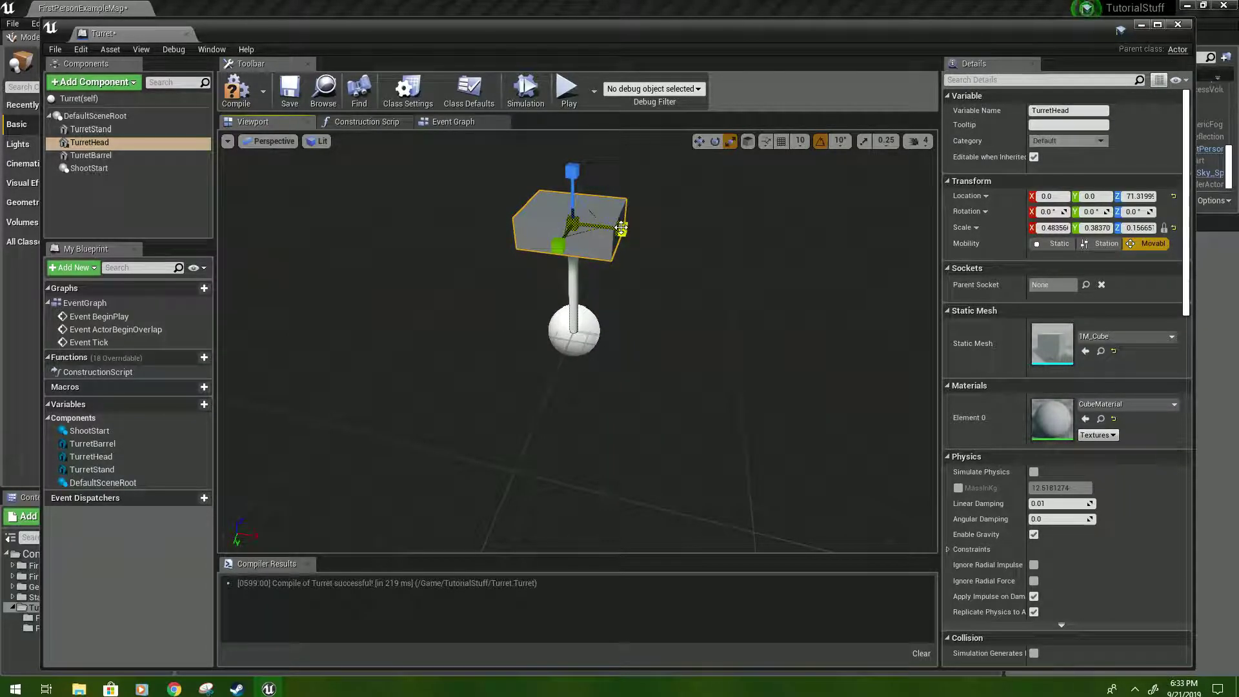
alt+drag(622, 227, 710, 295)
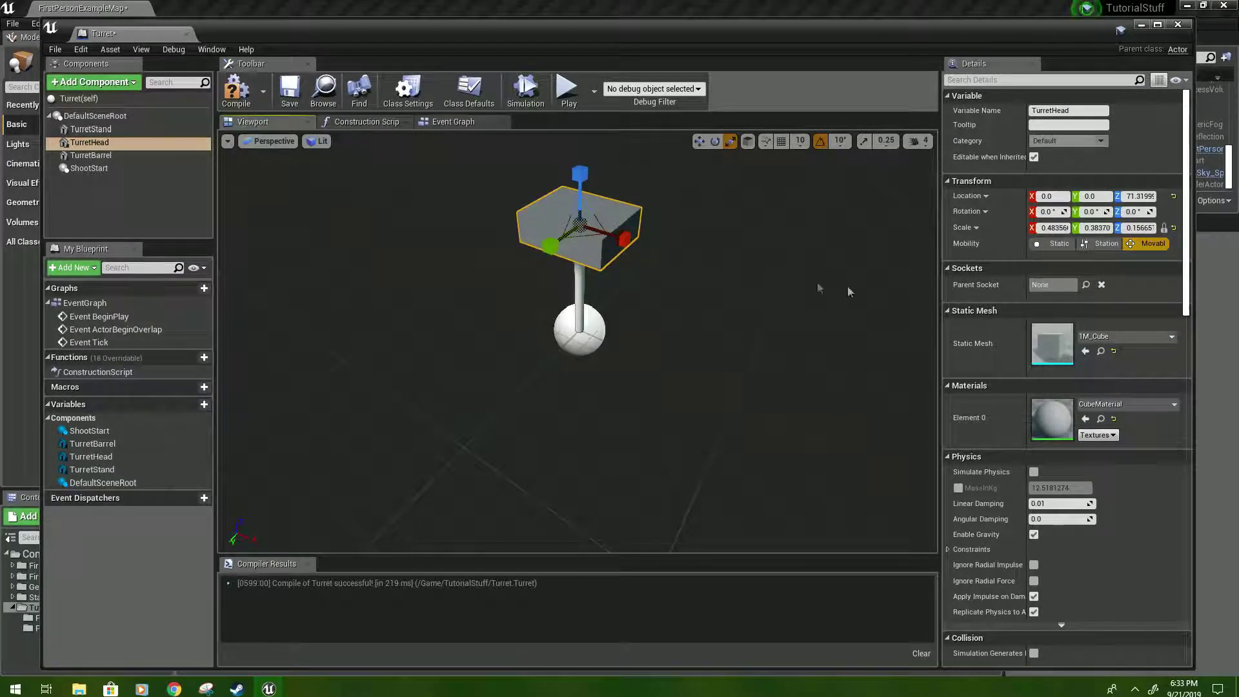
key(w)
alt+drag(555, 251, 627, 220)
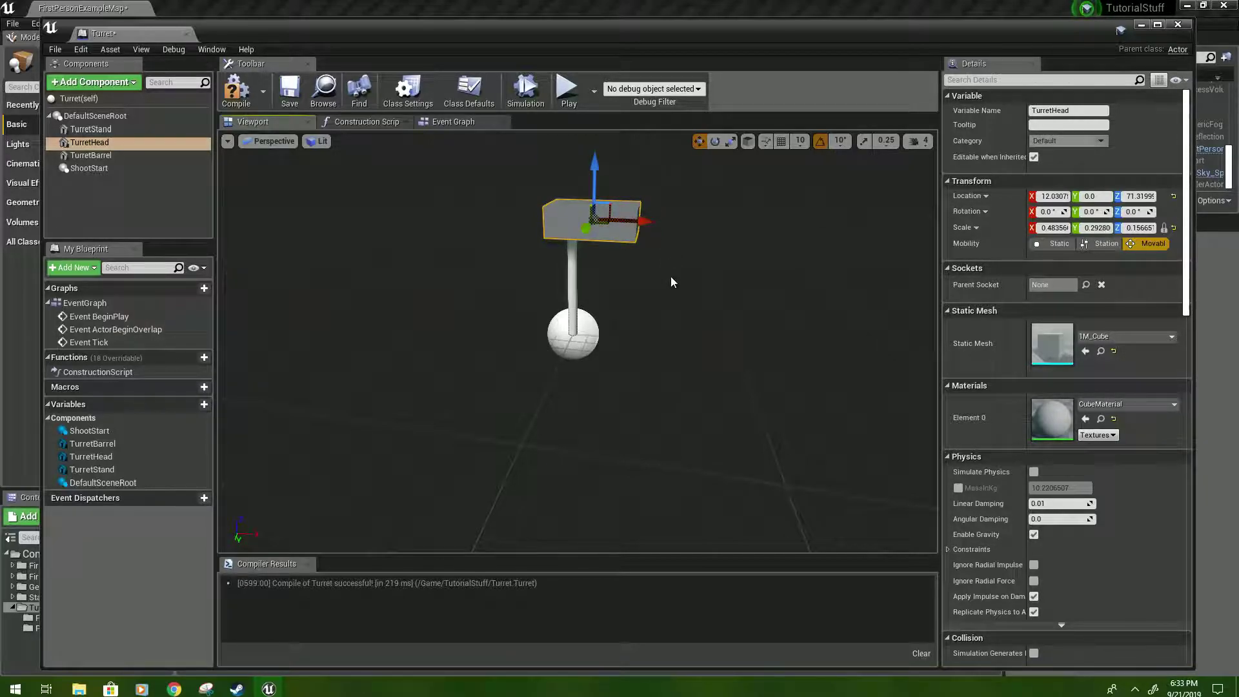
alt+drag(543, 361, 567, 222)
key(r)
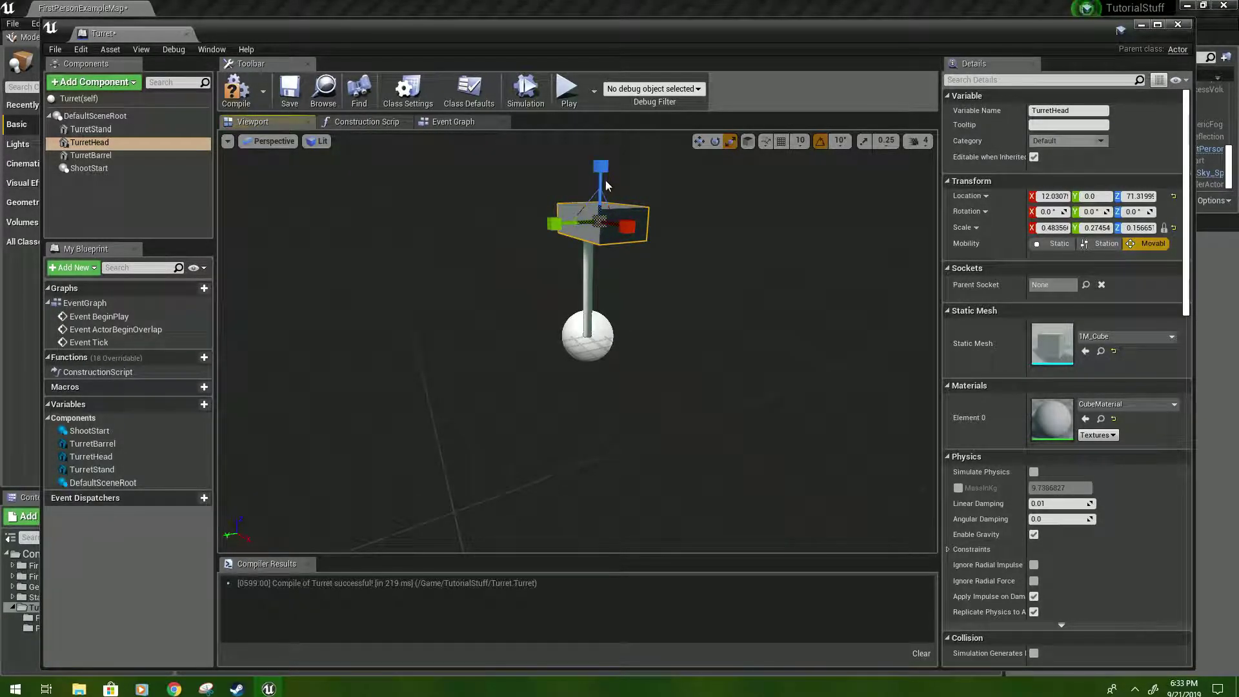
drag(600, 167, 633, 221)
key(w)
alt+drag(659, 302, 630, 352)
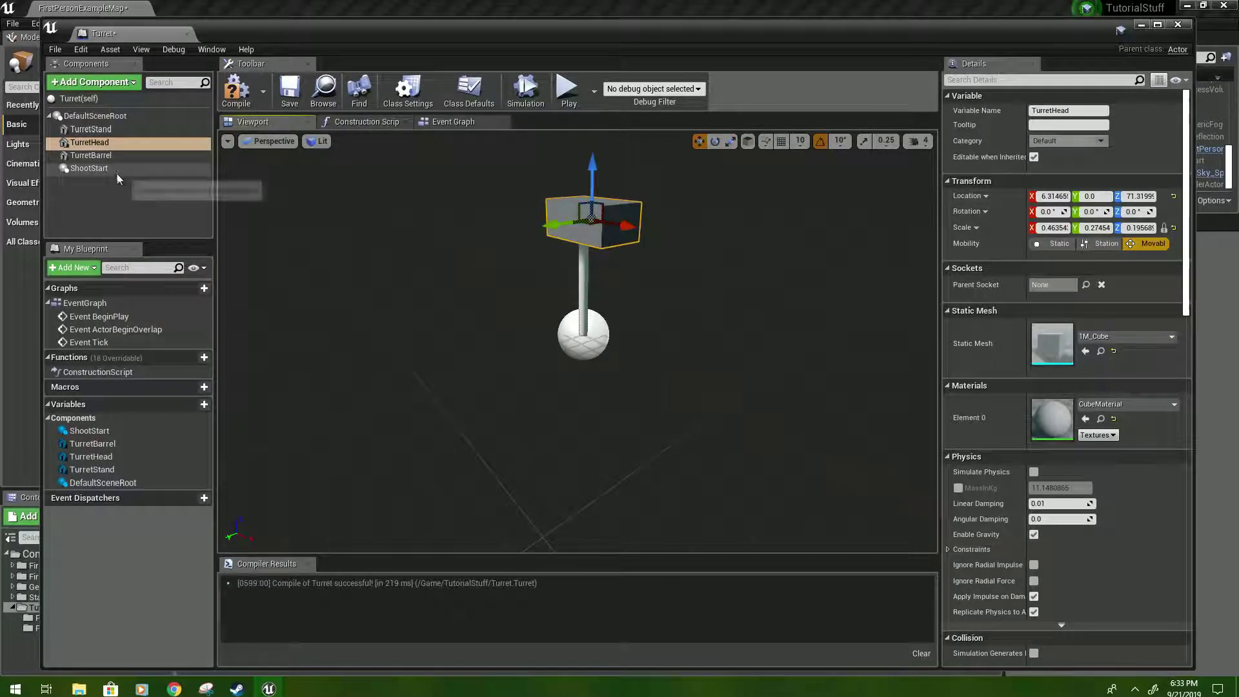
- Set TurretBarrel's Static Mesh to Shape_Cylinder
click(91, 156)
click(1099, 336)
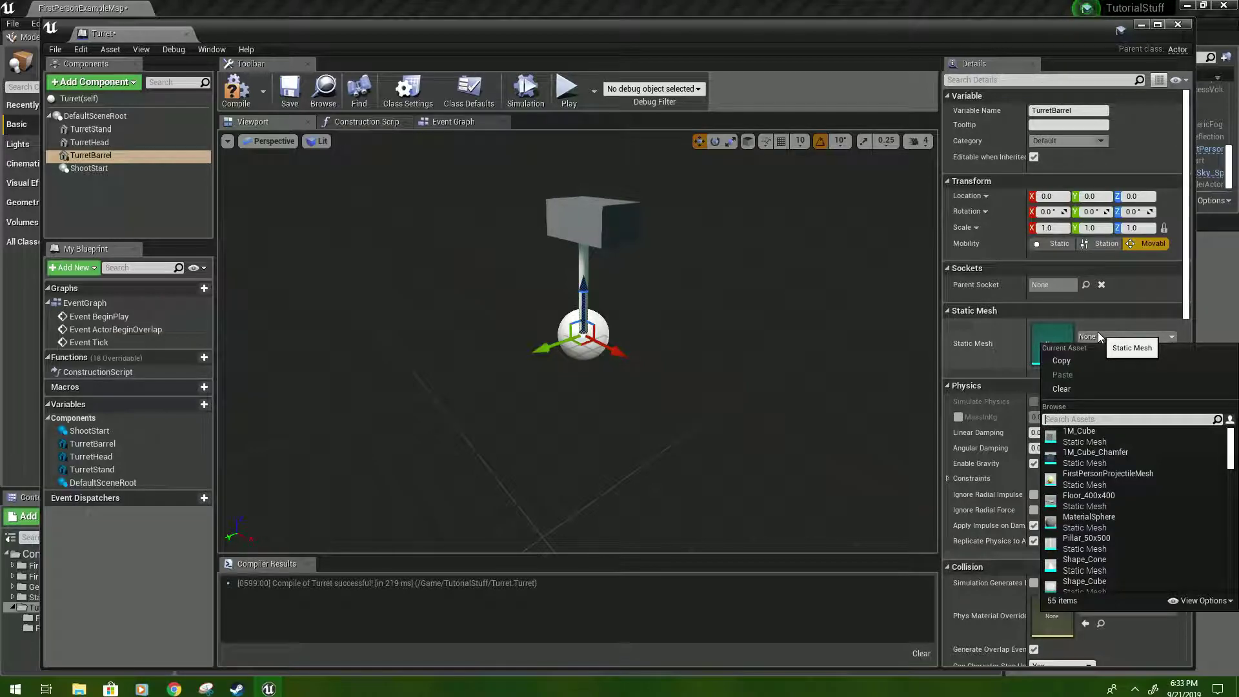
text(cyl)
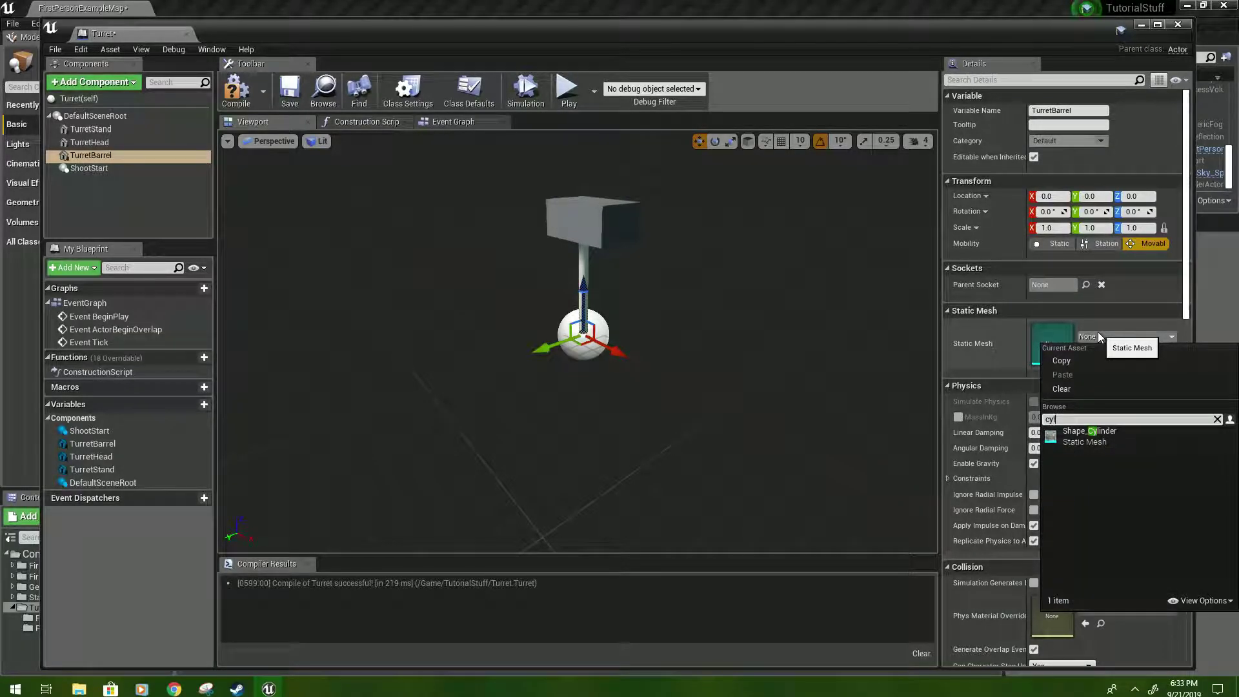
click(1091, 433)
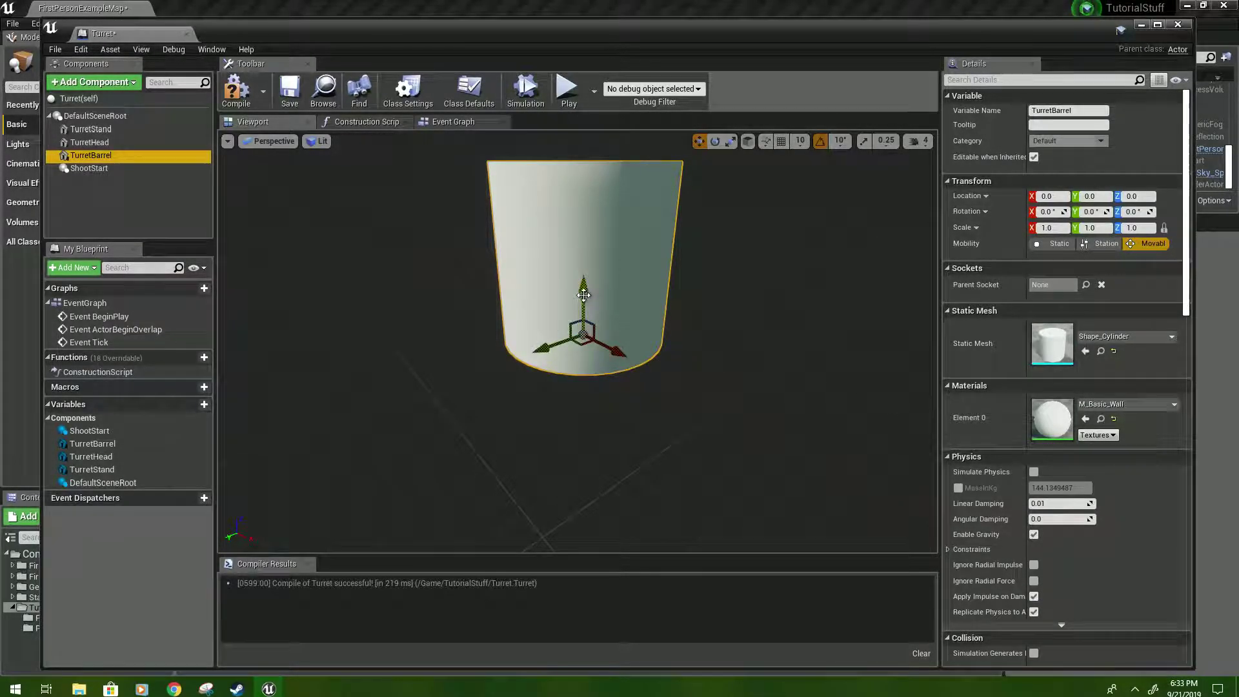
- Shrink the barrel cylinder into a narrow rod
key(r)
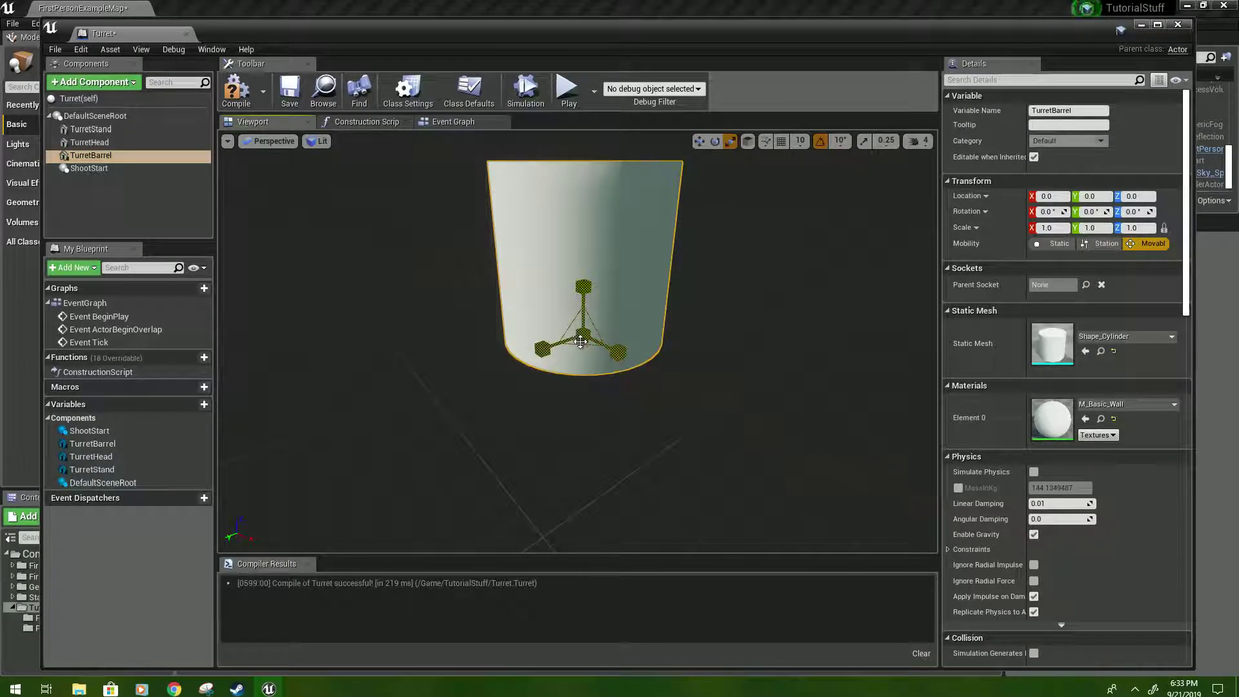
drag(583, 335, 570, 371)
alt+drag(491, 271, 490, 319)
mouse_move(584, 345)
mouse_down()
mouse_move(578, 362)
mouse_move(589, 365)
mouse_up()
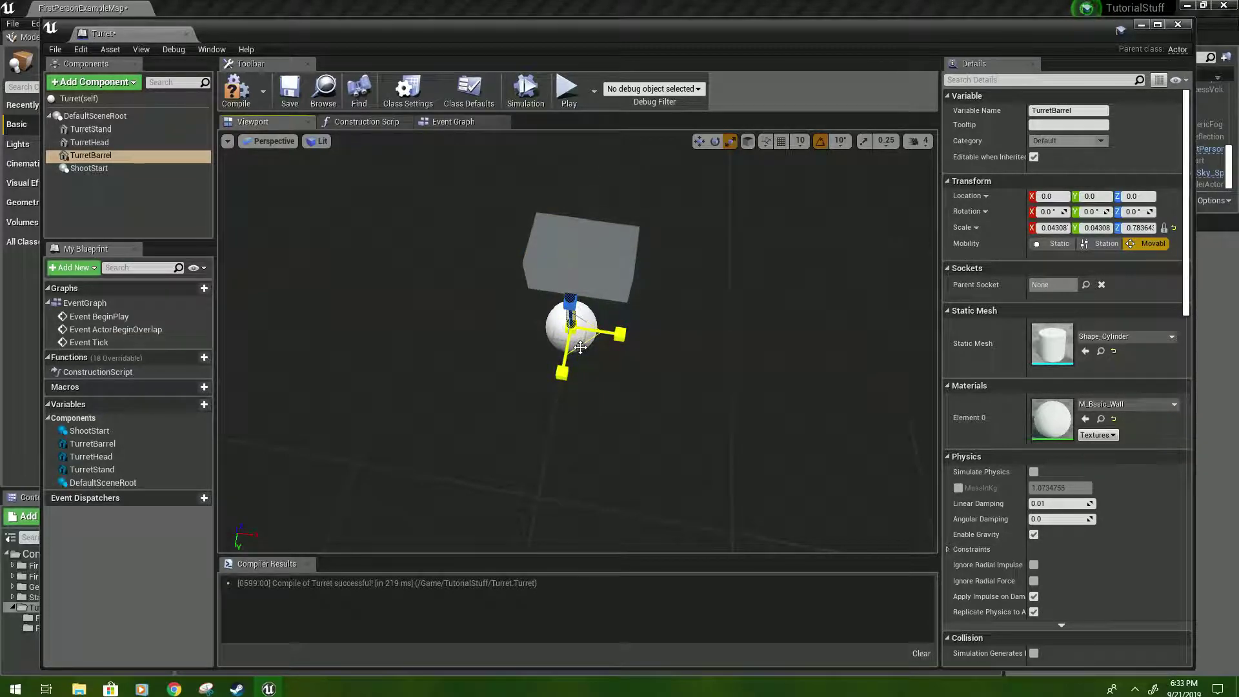
click(579, 347)
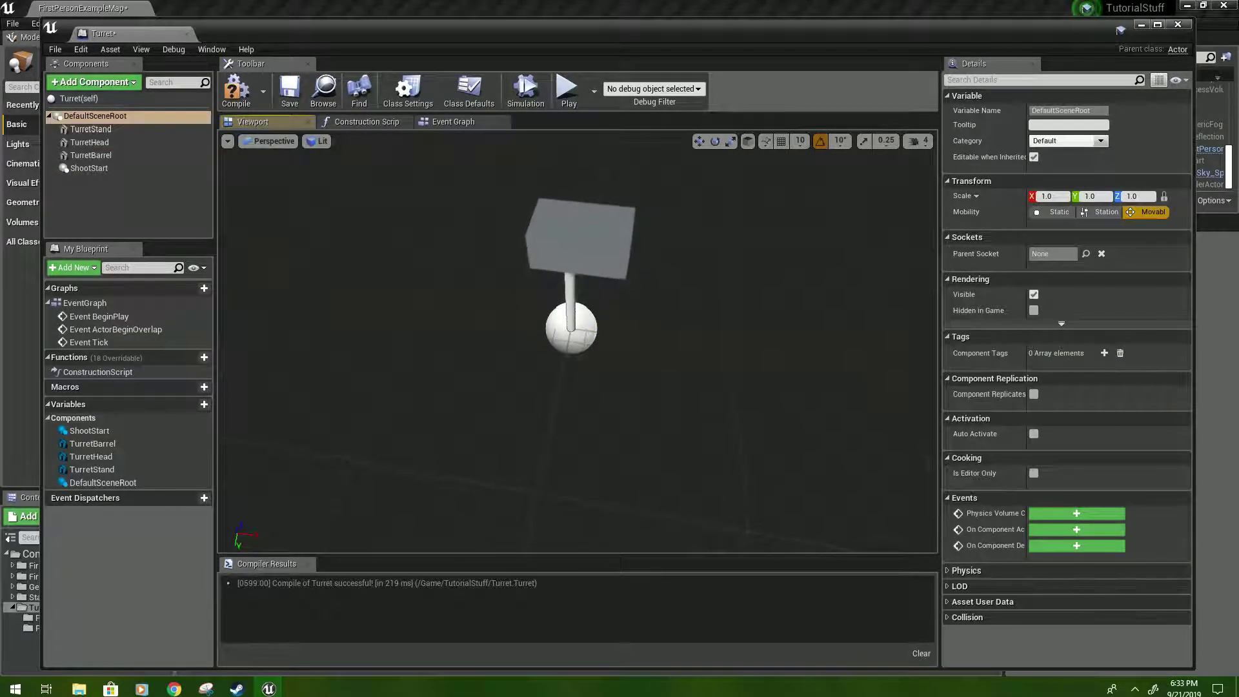
click(107, 161)
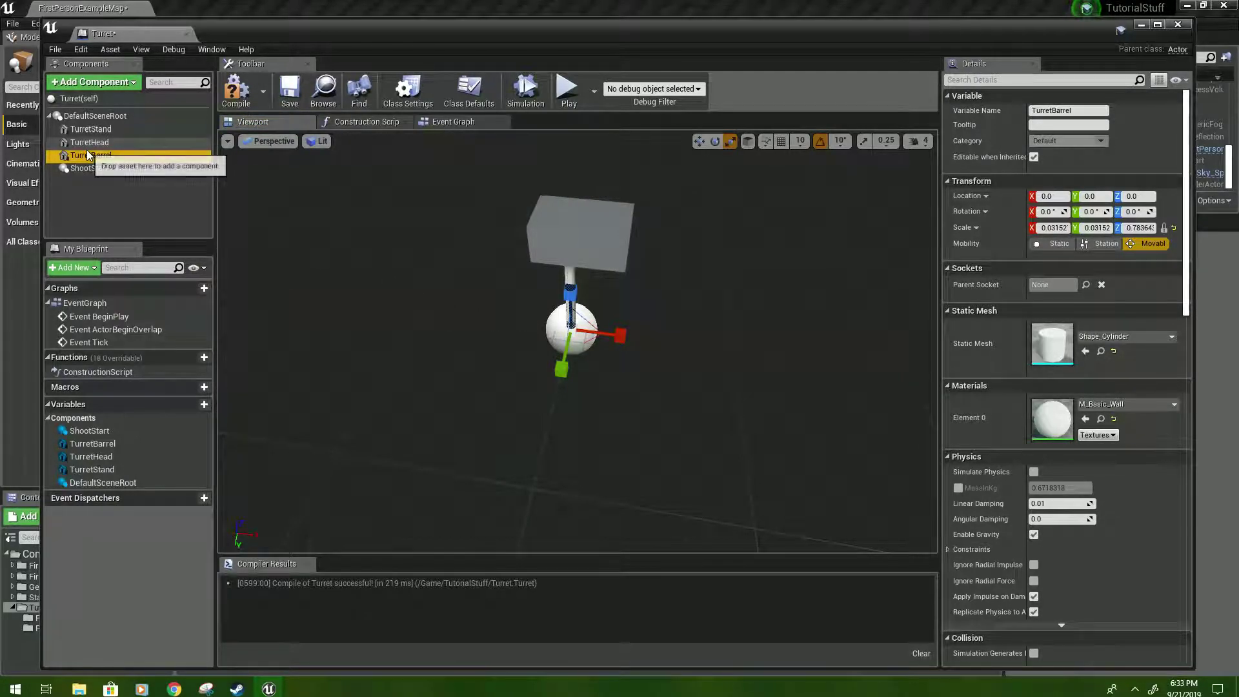
- Raise the barrel up to the head and tilt it toward horizontal
key(w)
drag(566, 299, 568, 194)
key(e)
drag(626, 234, 733, 323)
key(w)
right_drag(710, 304, 695, 309)
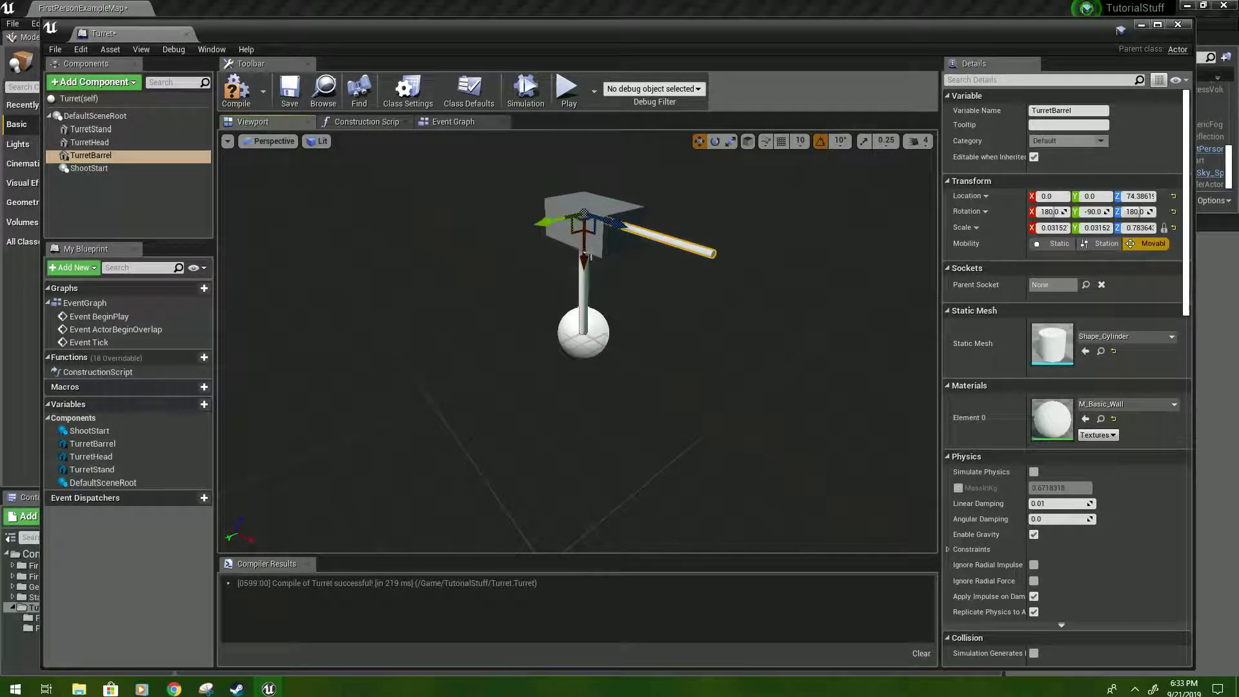
- Point the barrel sideways, slide it out through the head, and shorten it to a stub
key(e)
drag(526, 227, 624, 219)
key(w)
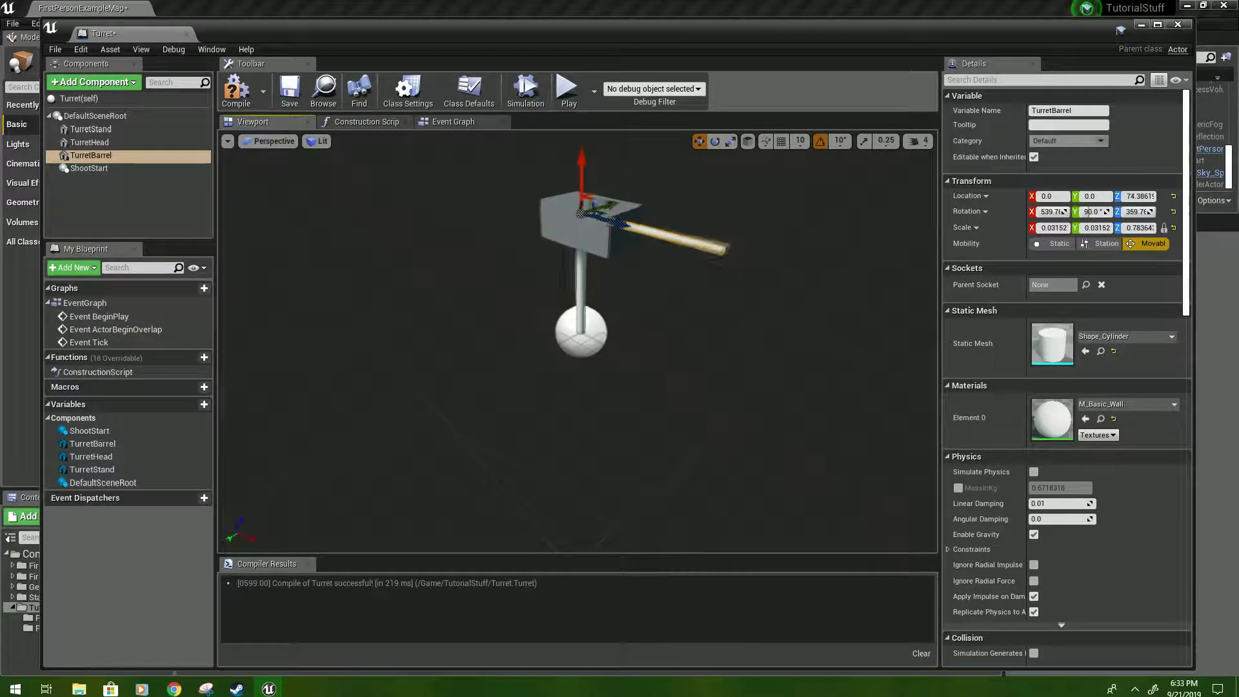
right_drag(616, 231, 609, 235)
drag(618, 213, 672, 231)
right_drag(703, 298, 771, 254)
key(r)
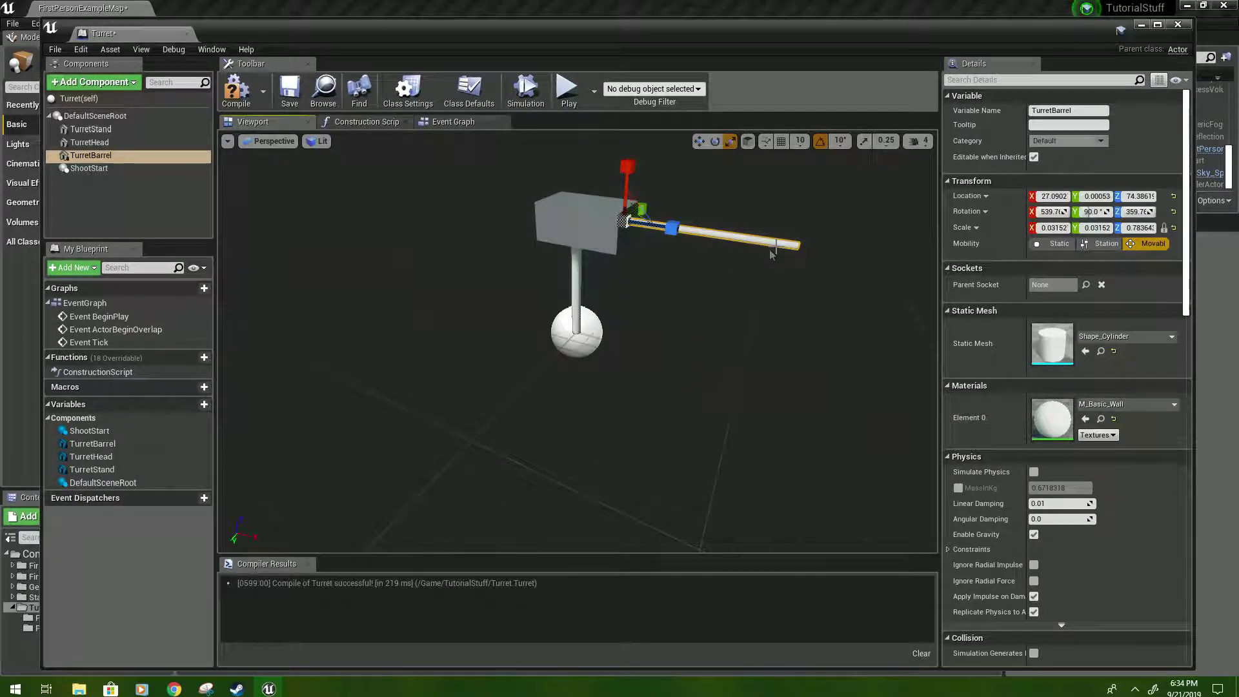
drag(674, 224, 642, 220)
- Check the barrel's scale against the head and view the turret from an angle
click(601, 226)
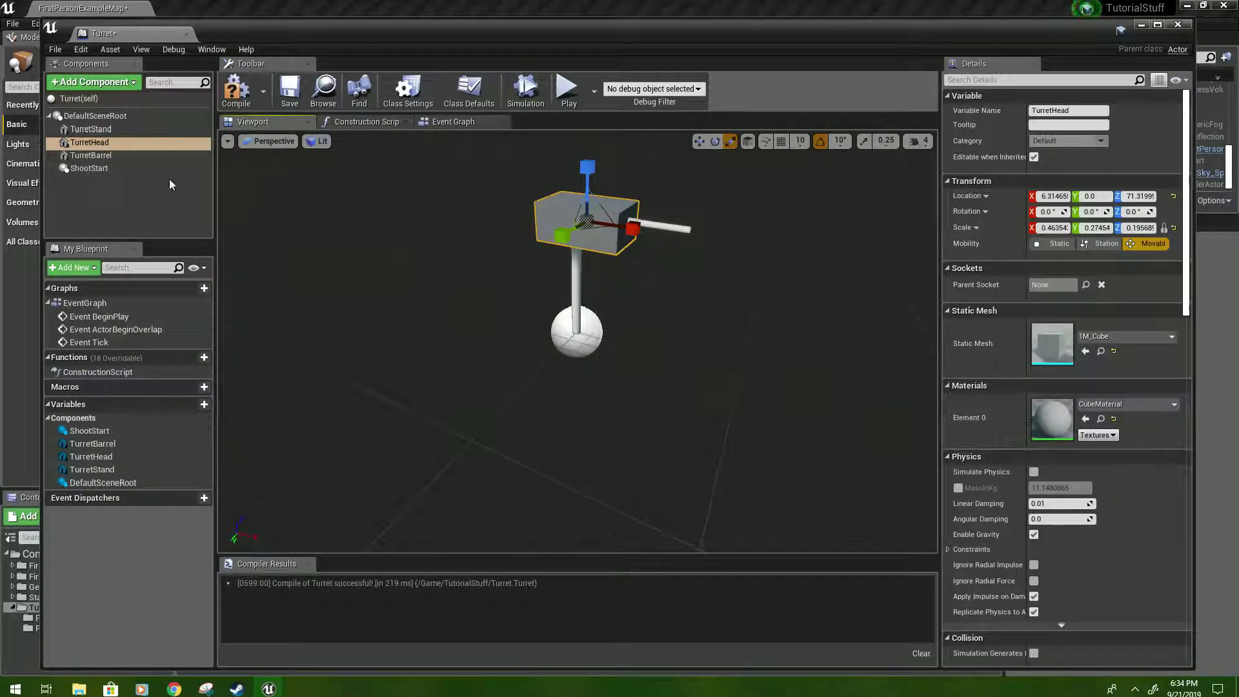
alt+drag(528, 301, 623, 301)
key(w)
click(614, 269)
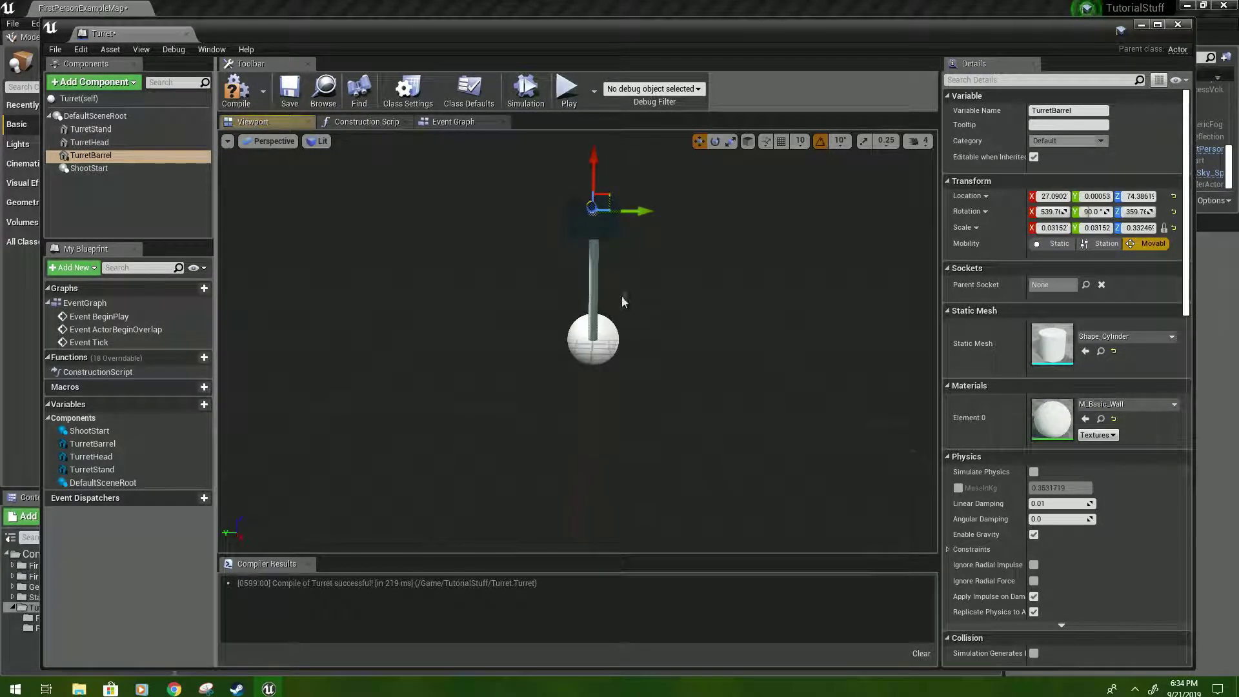
key(r)
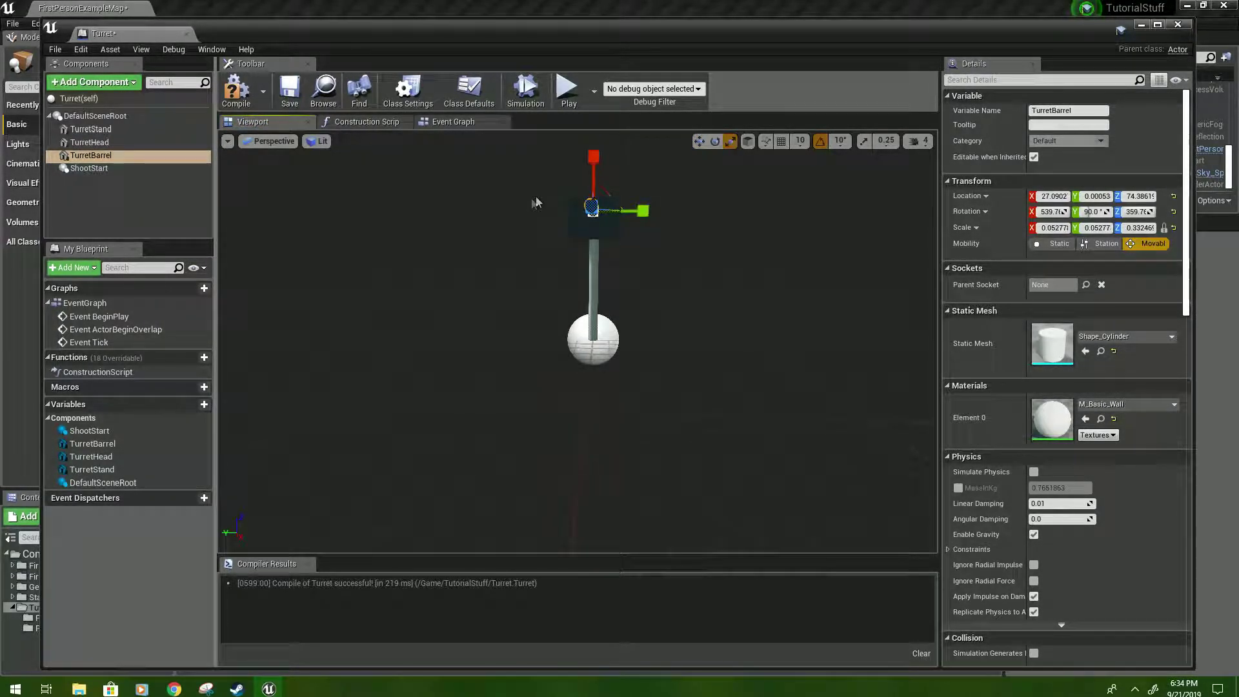
key(w)
click(588, 228)
alt+drag(467, 252, 384, 313)
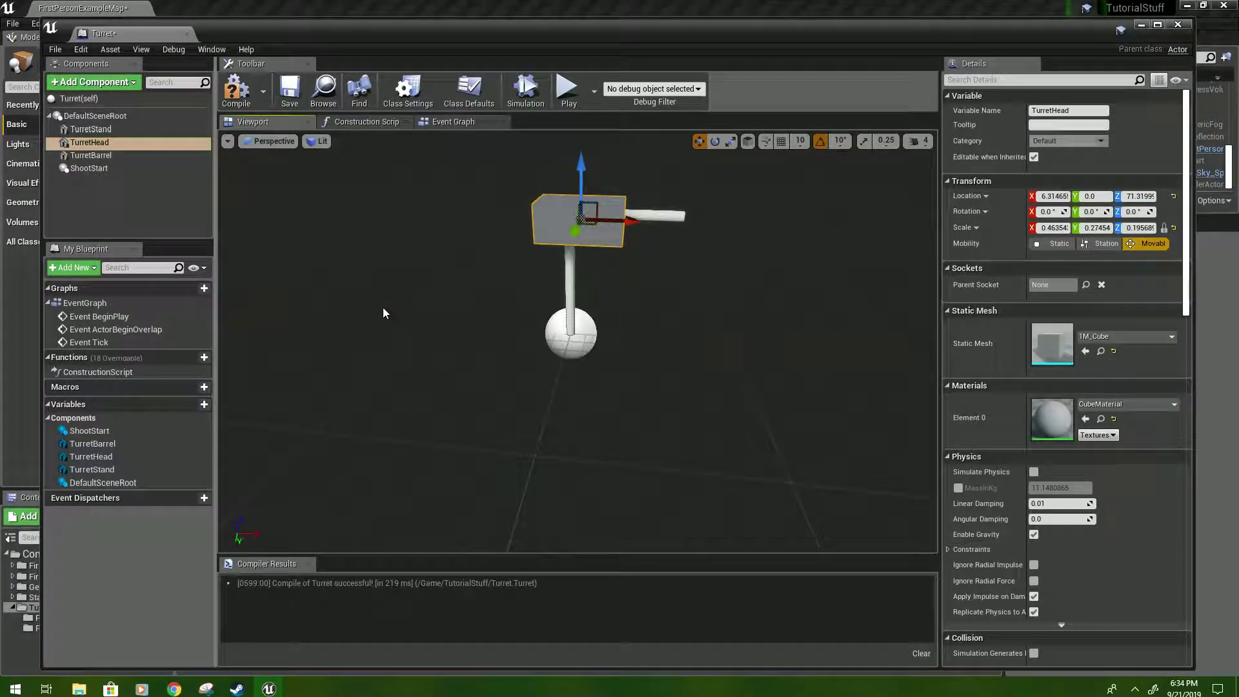
- Nest TurretHead under TurretStand and place ShootStart at the barrel tip as TurretBarrel's child
mouse_move(95, 143)
mouse_down()
mouse_move(102, 132)
mouse_move(100, 145)
mouse_up()
click(105, 155)
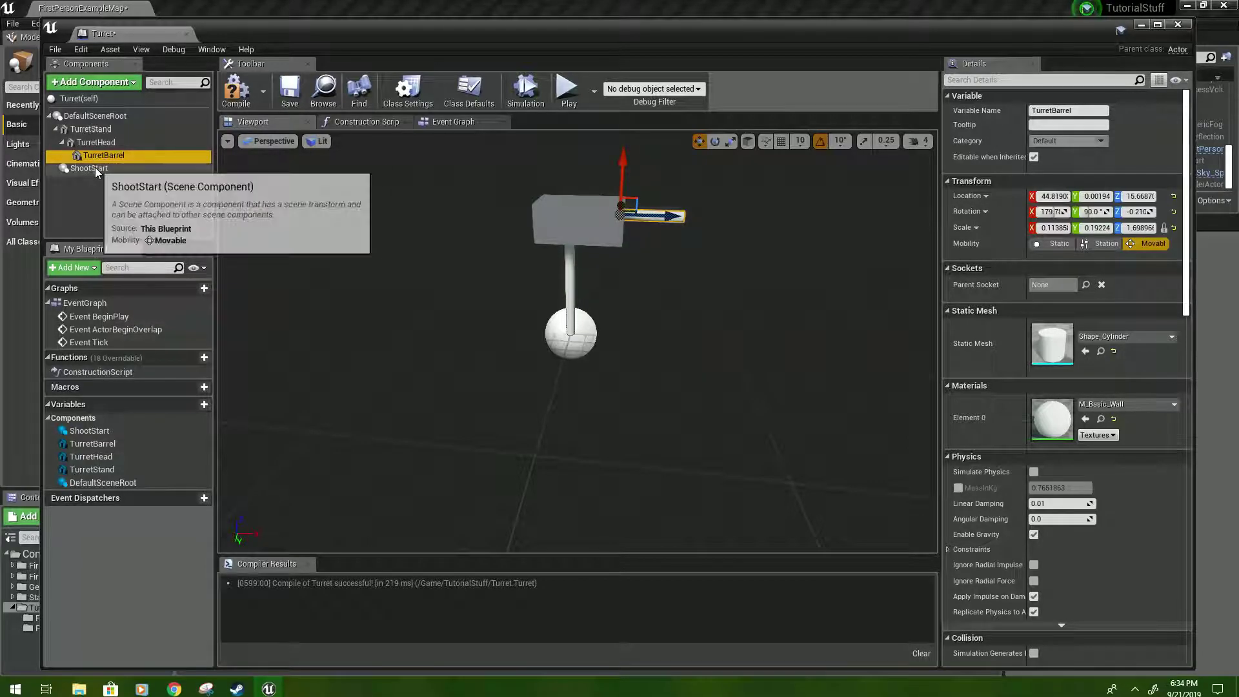
click(95, 169)
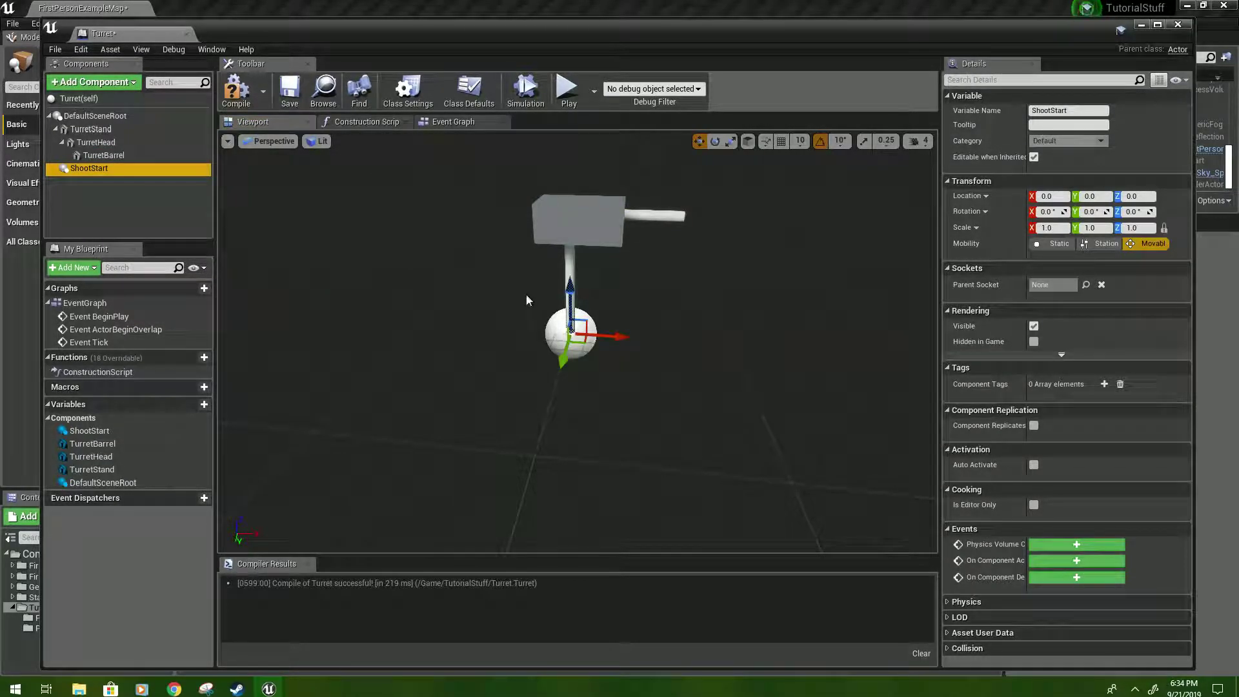
drag(567, 300, 719, 216)
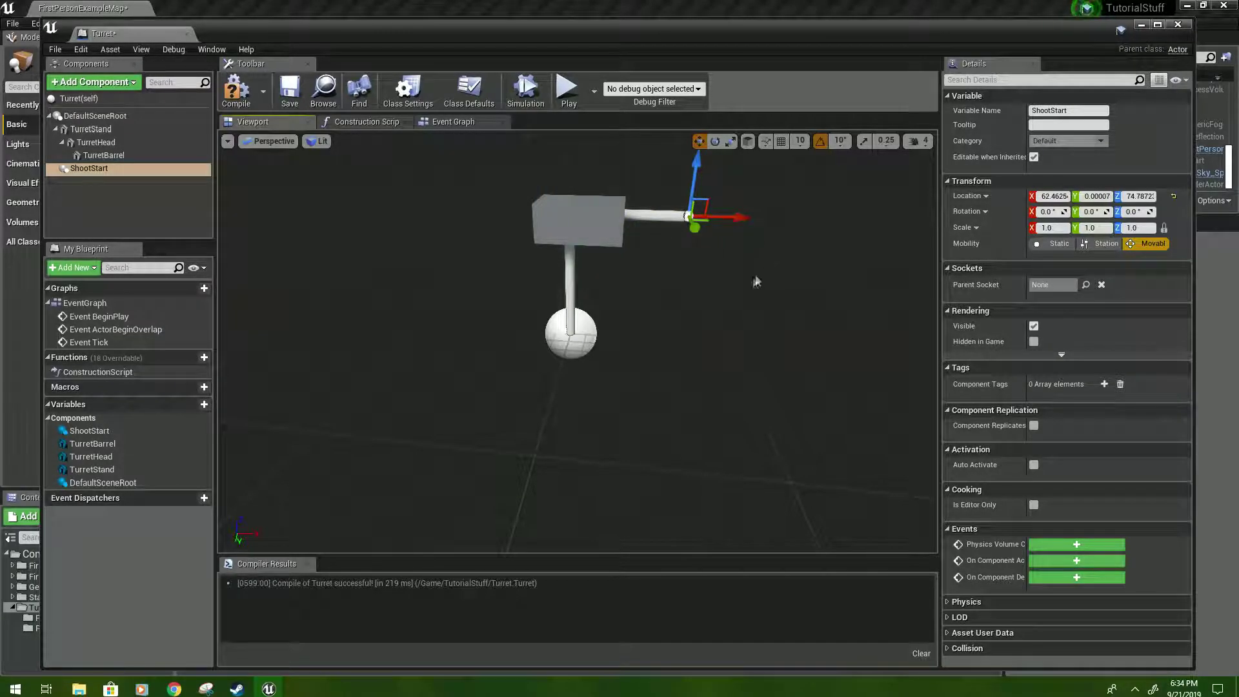
mouse_move(755, 280)
right_down()
mouse_move(775, 279)
mouse_move(707, 279)
mouse_move(765, 279)
right_up()
mouse_move(89, 168)
mouse_down()
mouse_move(168, 184)
mouse_move(97, 156)
mouse_up()
- Compile and save the Turret Blueprint
click(236, 90)
click(290, 90)
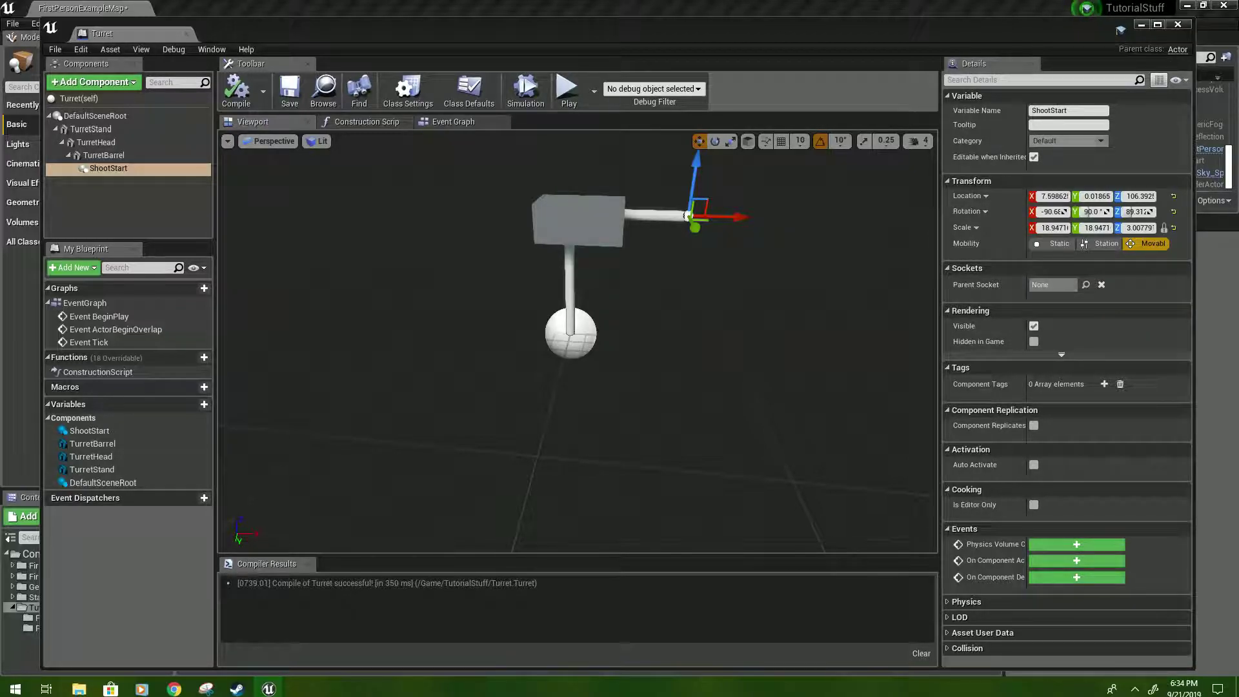
mouse_move(704, 295)
alt+mouse_down()
mouse_move(581, 297)
mouse_move(697, 284)
mouse_move(687, 288)
alt+mouse_up()
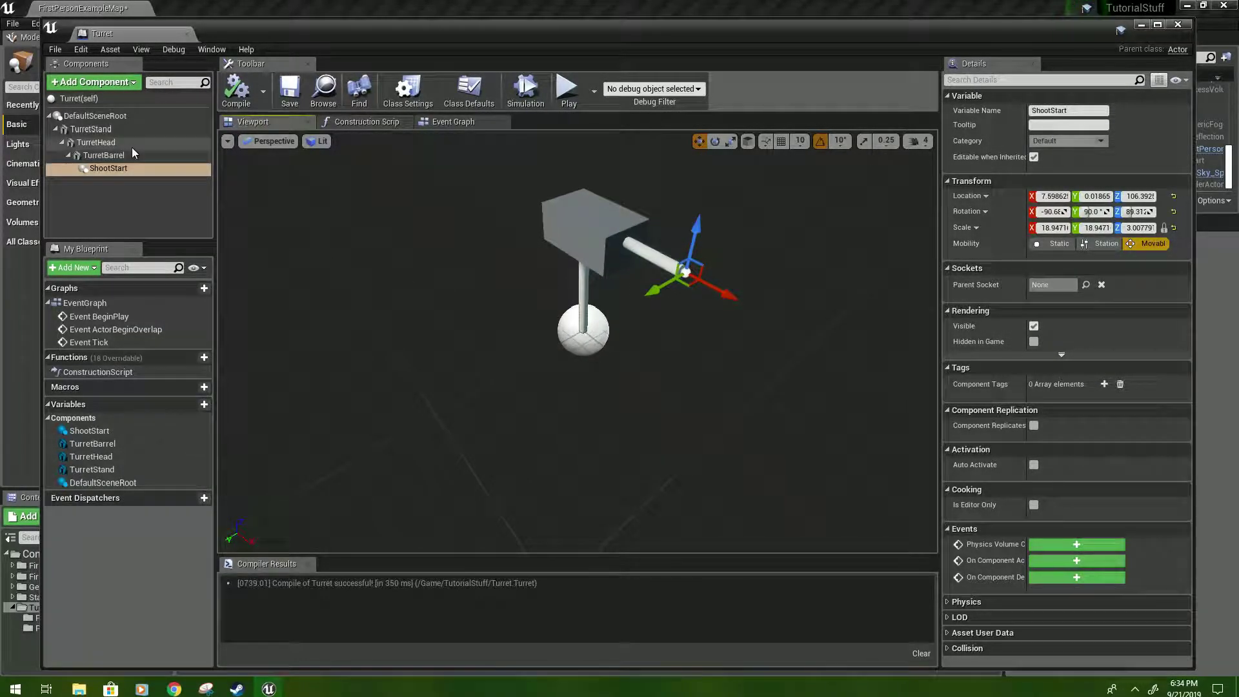
- Add a Sphere Collision component named TurretDetectionSphere under DefaultSceneRoot
click(93, 119)
click(95, 86)
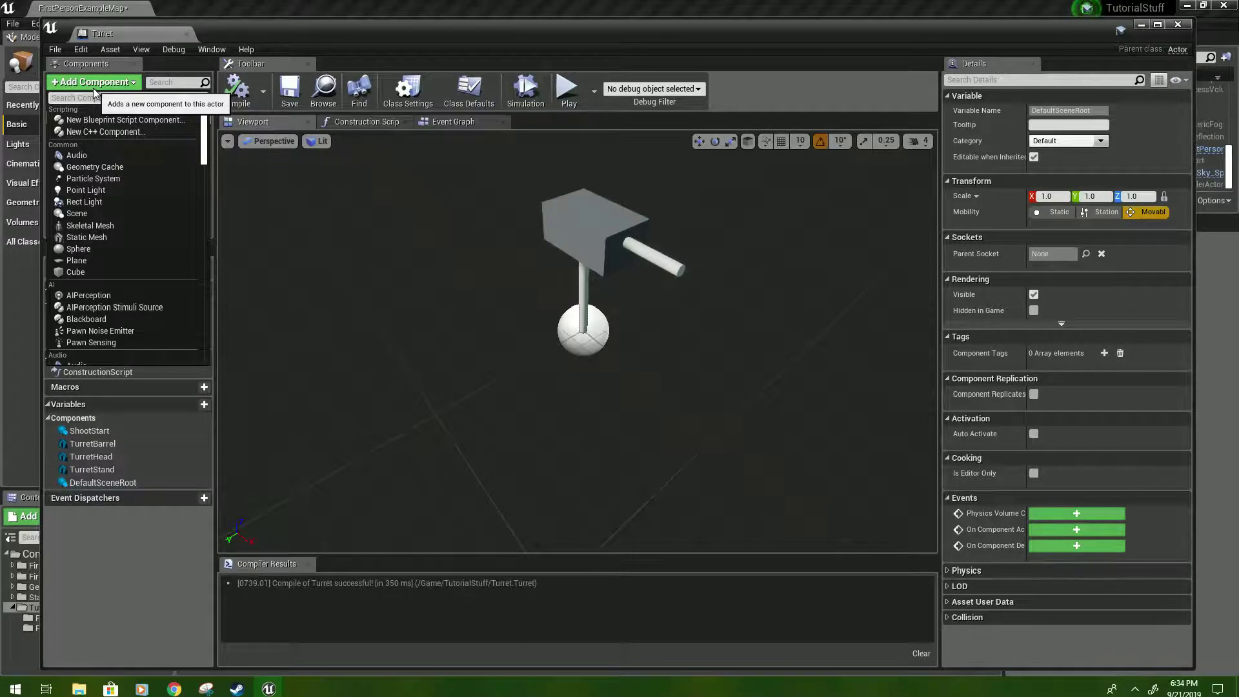
text(sphere)
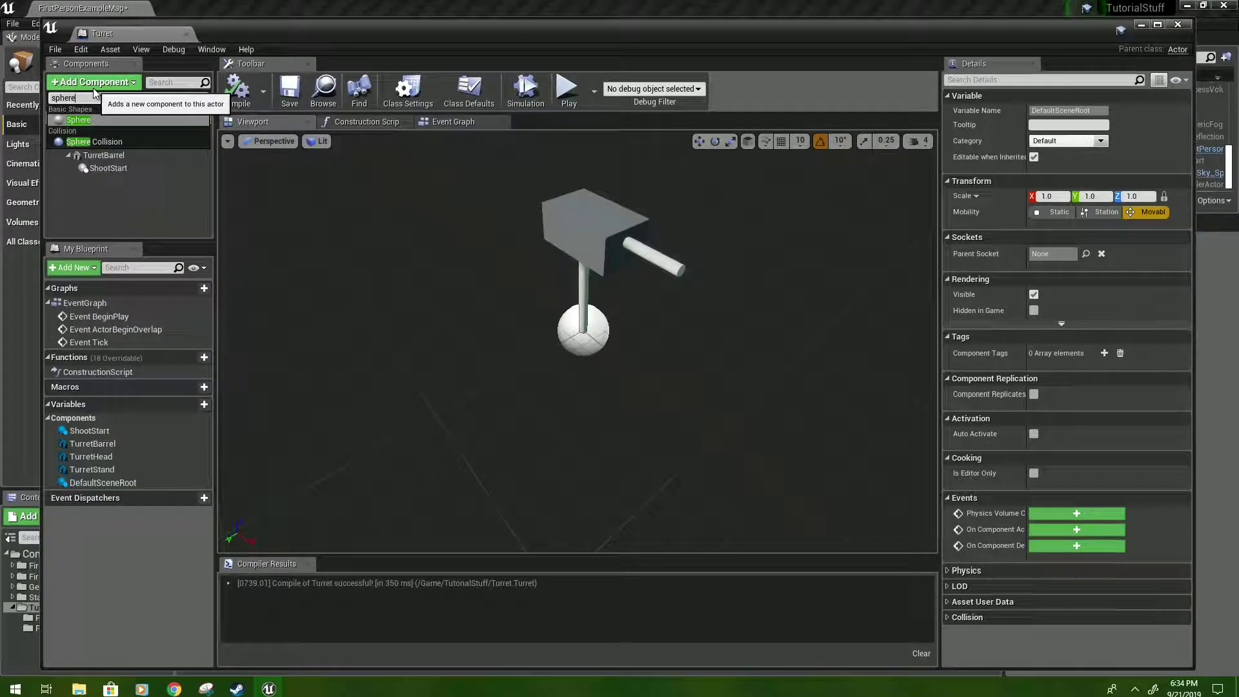
click(91, 143)
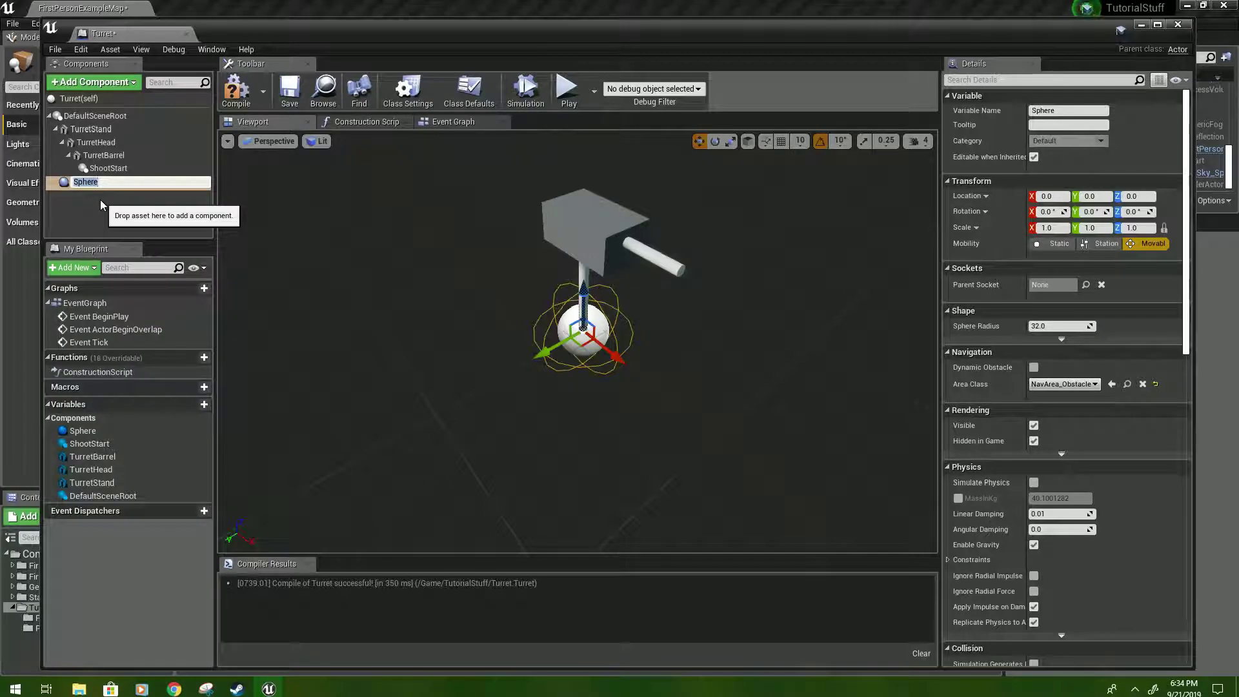
text(TurretDetectionSphere)
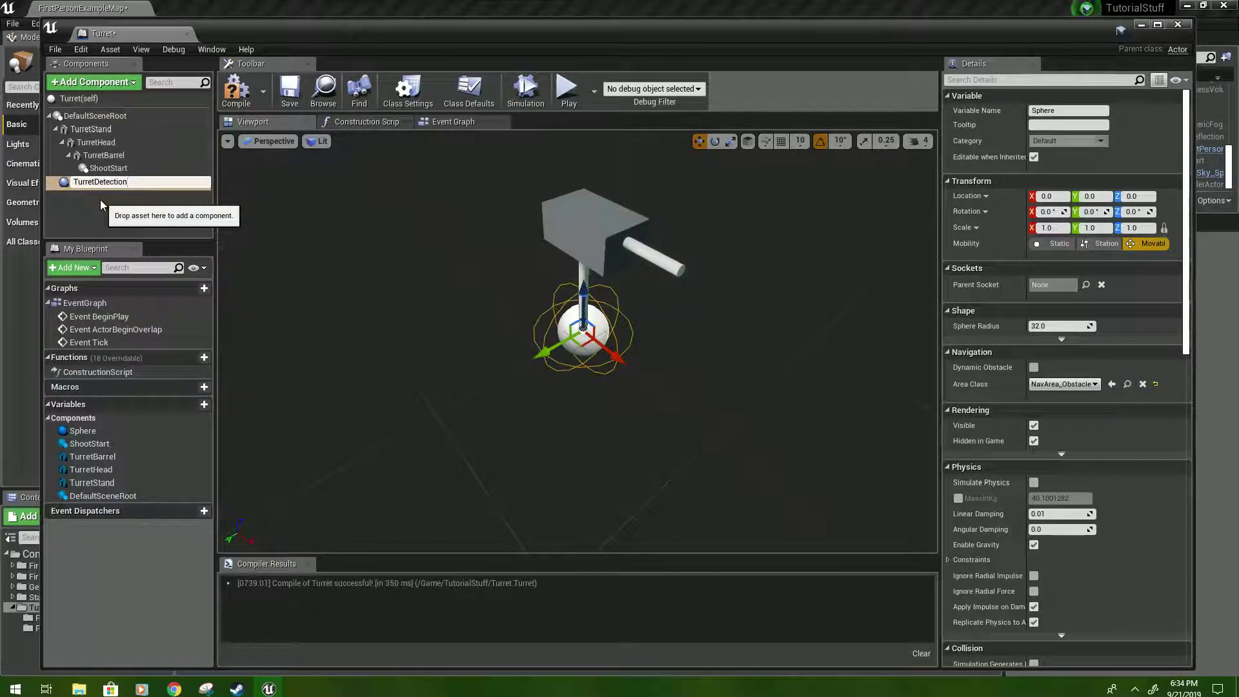
key(Return)
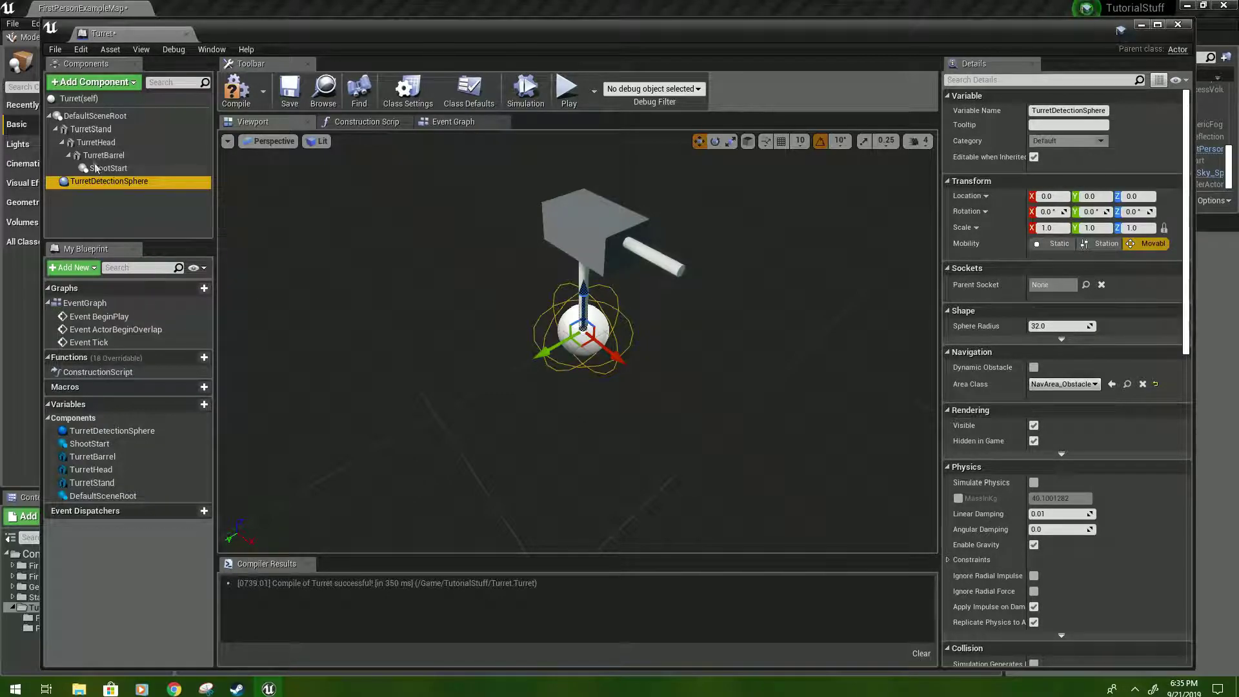
click(98, 83)
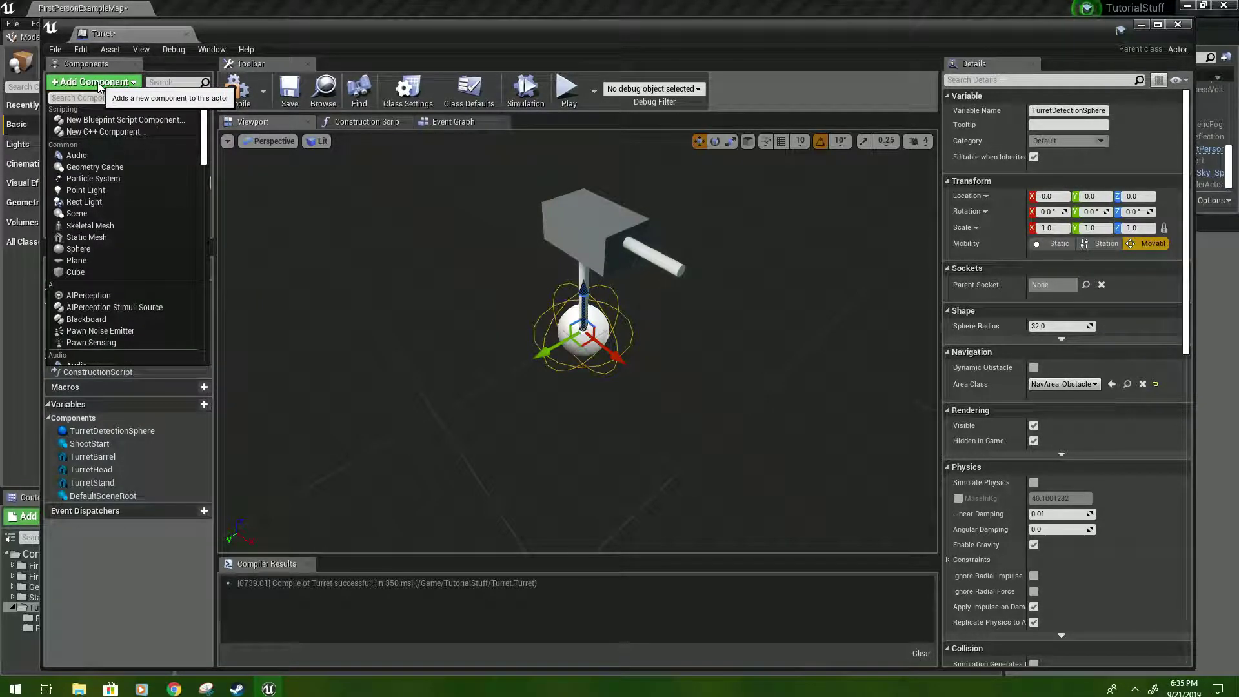
- Add a Particle System component and attach it under DefaultSceneRoot
text(particle)
key(Return)
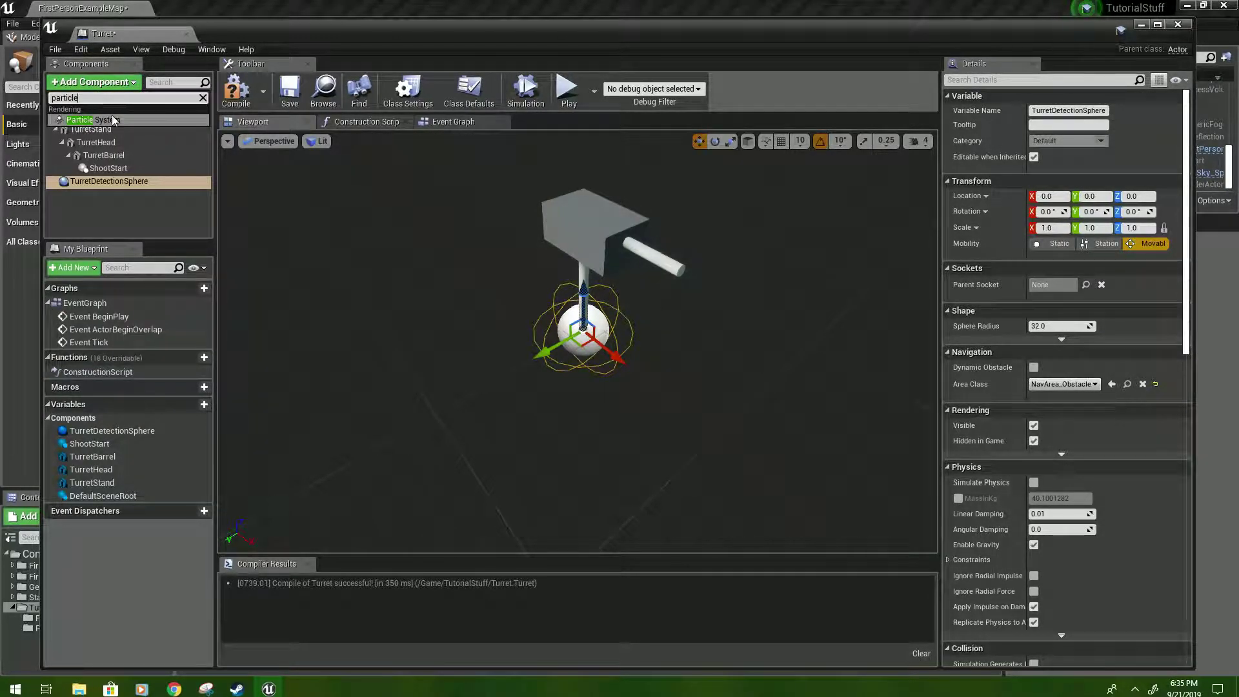
click(105, 205)
drag(103, 194, 83, 115)
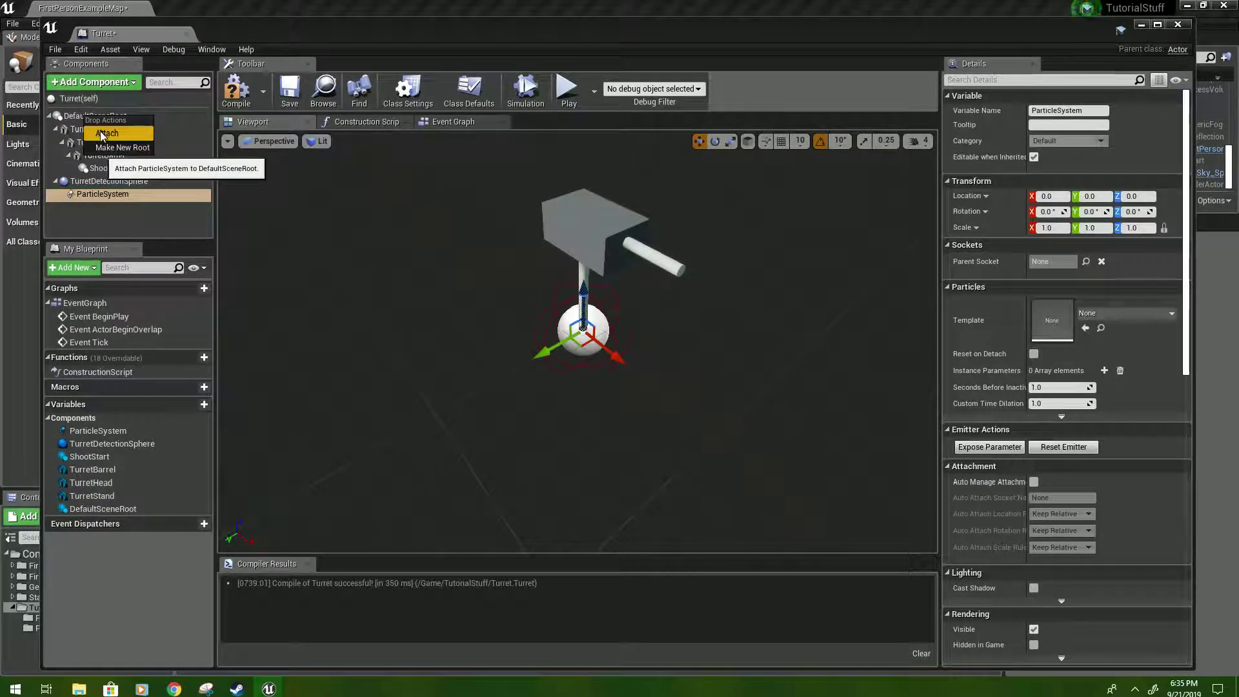
click(101, 133)
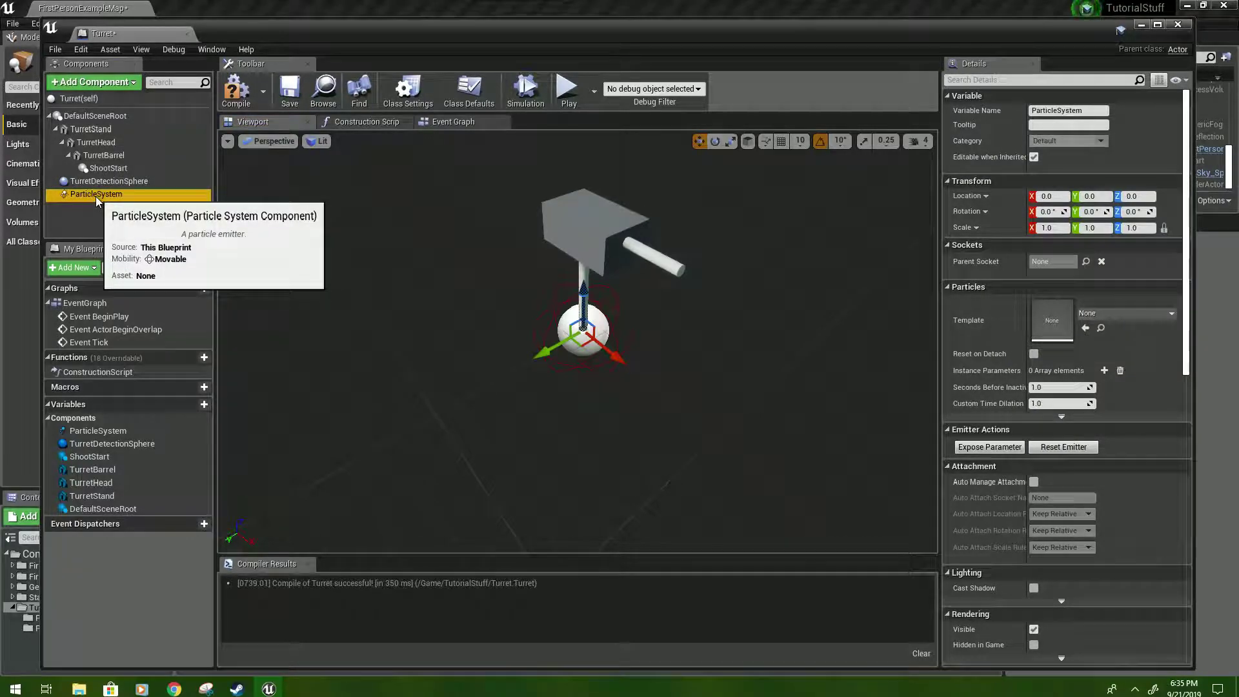
- Rename the particle component to TurretSmoke, then select TurretBarrel as the next parent
key(F2)
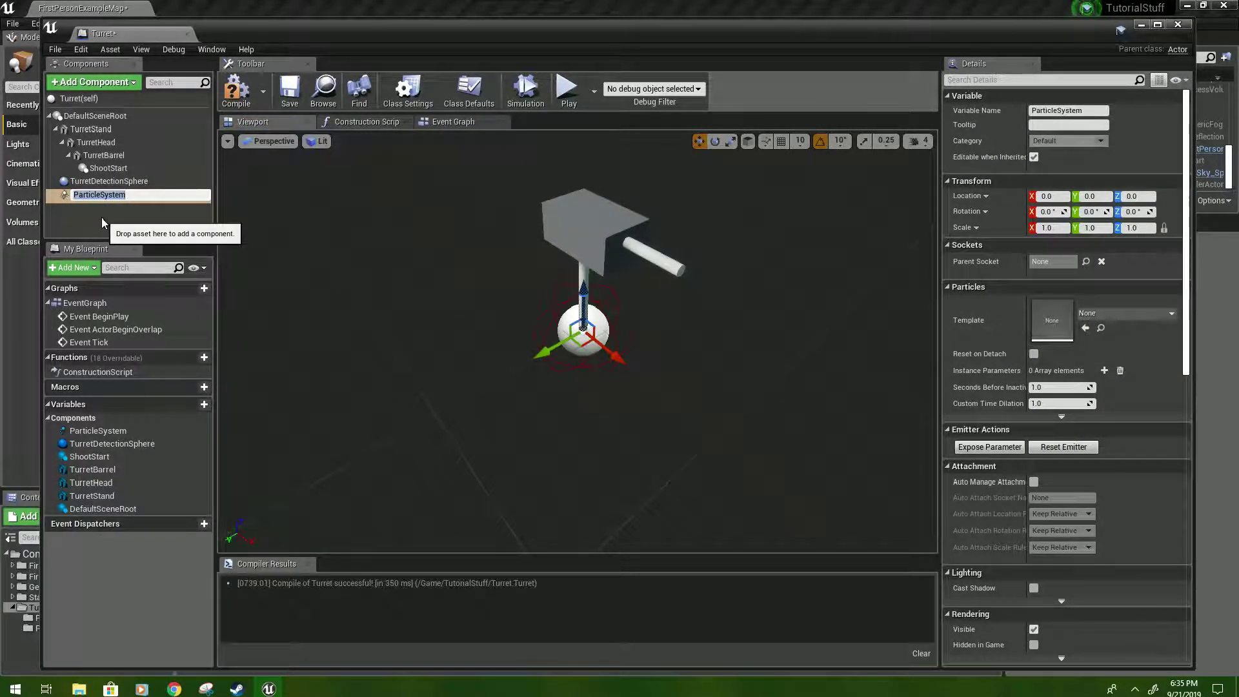
text(TurretSmoke)
key(Return)
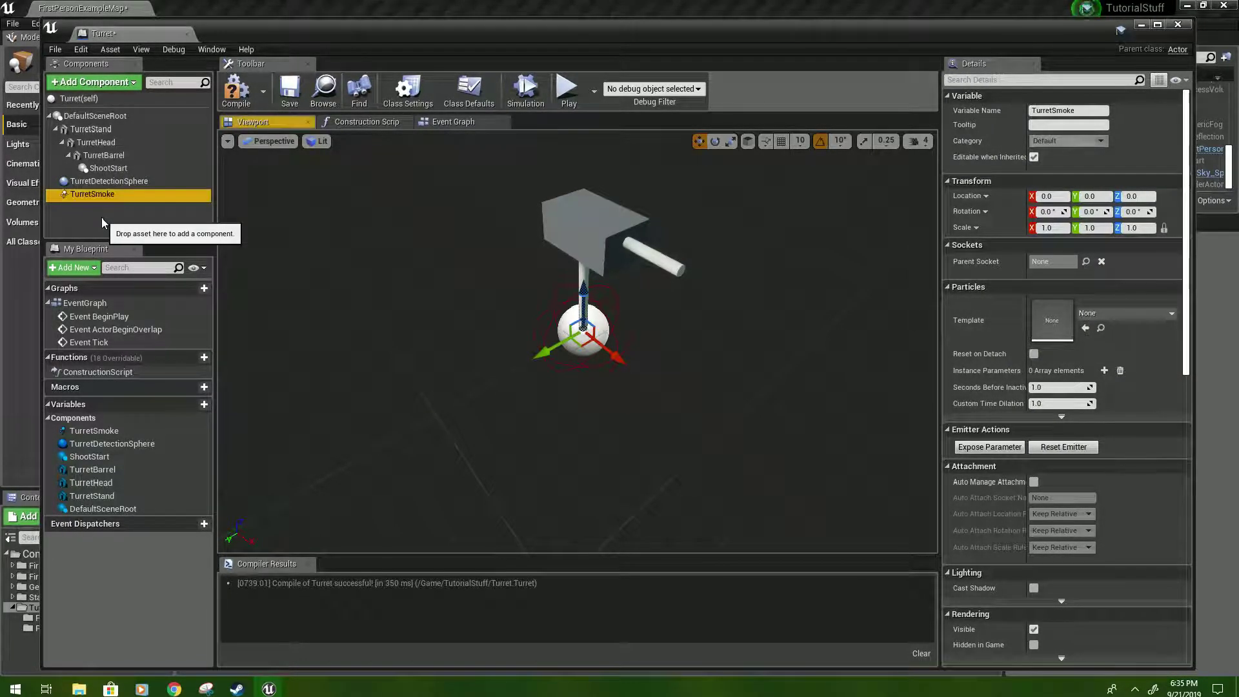
click(94, 117)
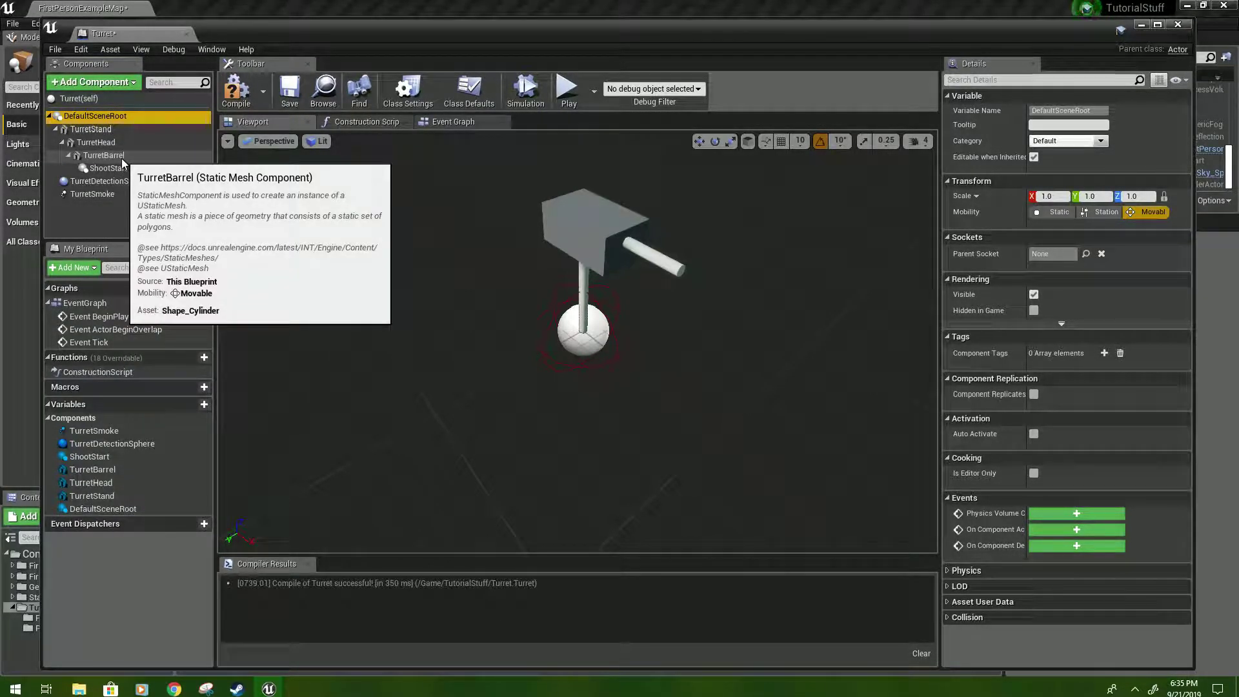
click(123, 158)
- Add a Particle System under TurretBarrel and name it TurretFlash
click(117, 87)
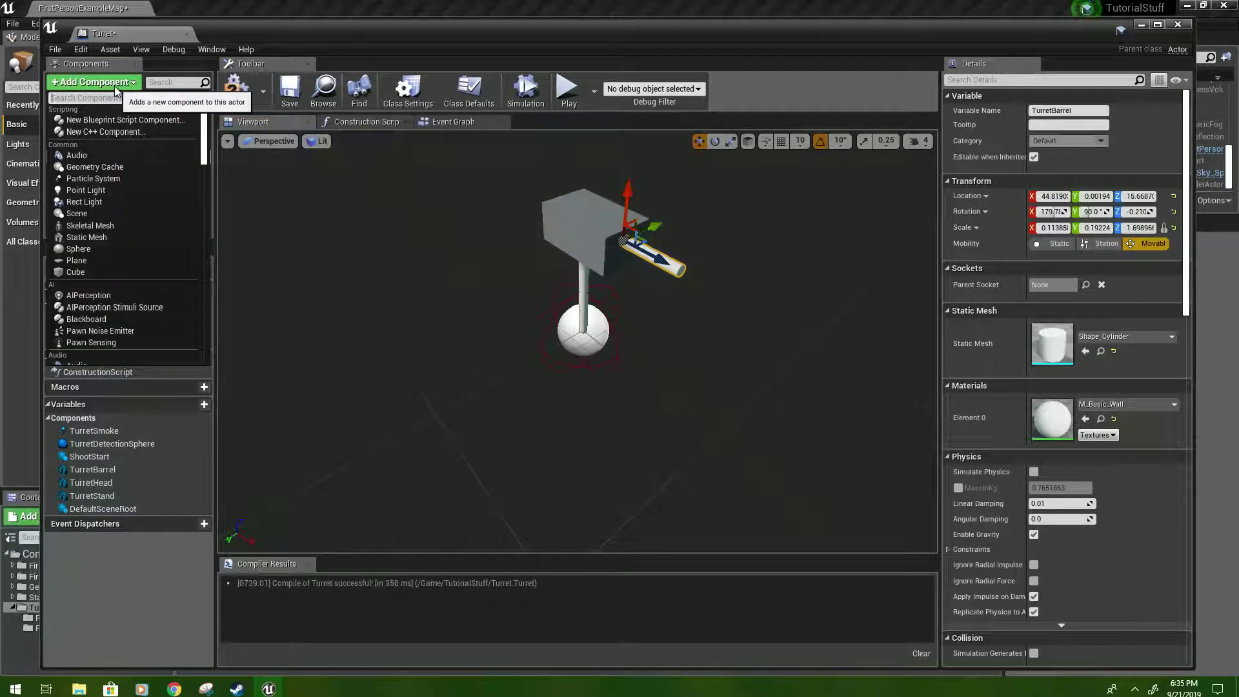
text(particle)
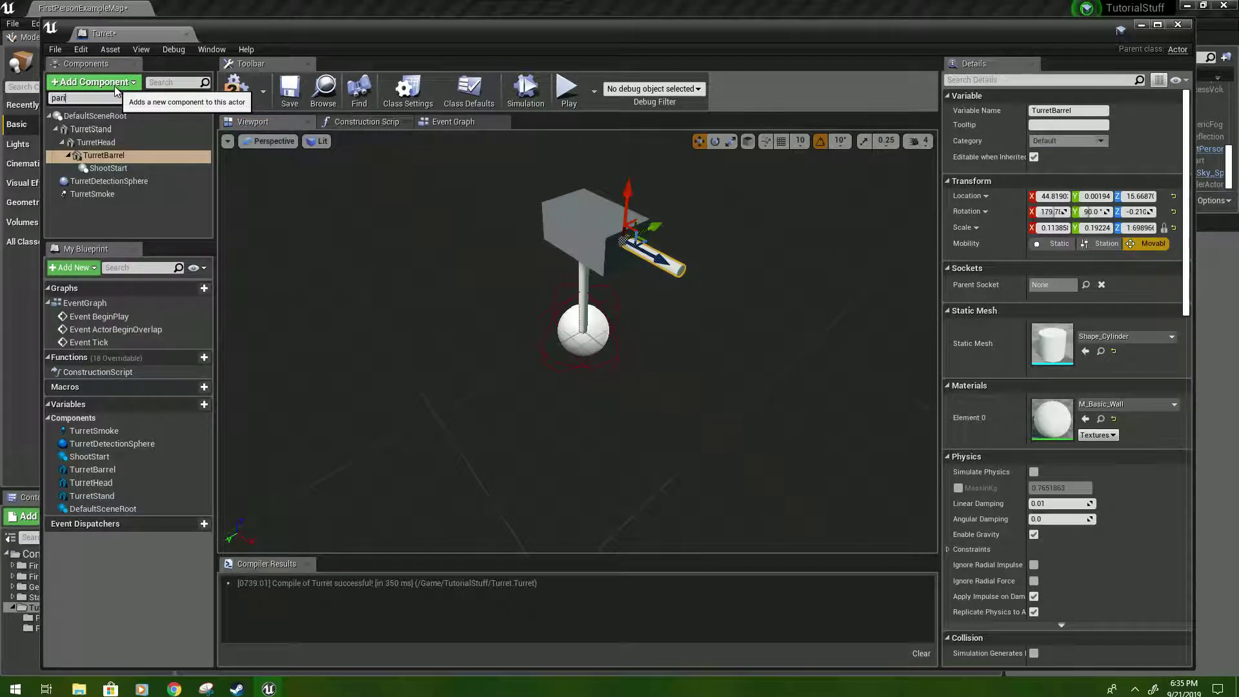
click(125, 121)
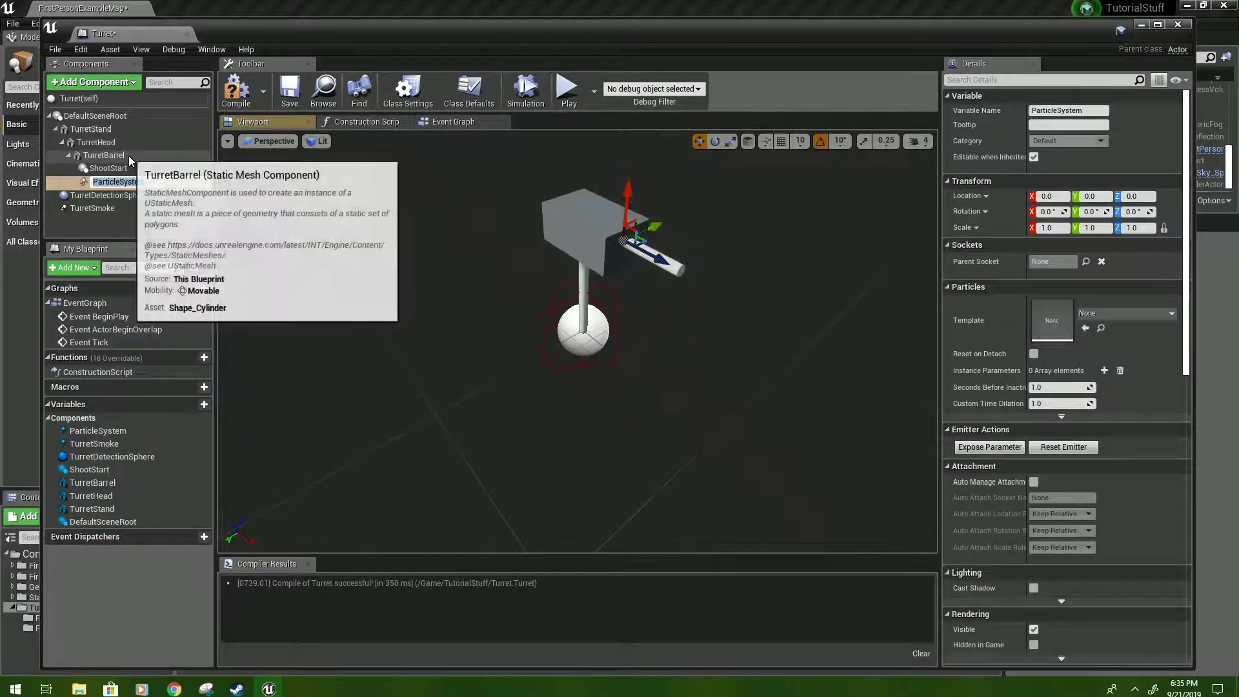
text(TurretFlash)
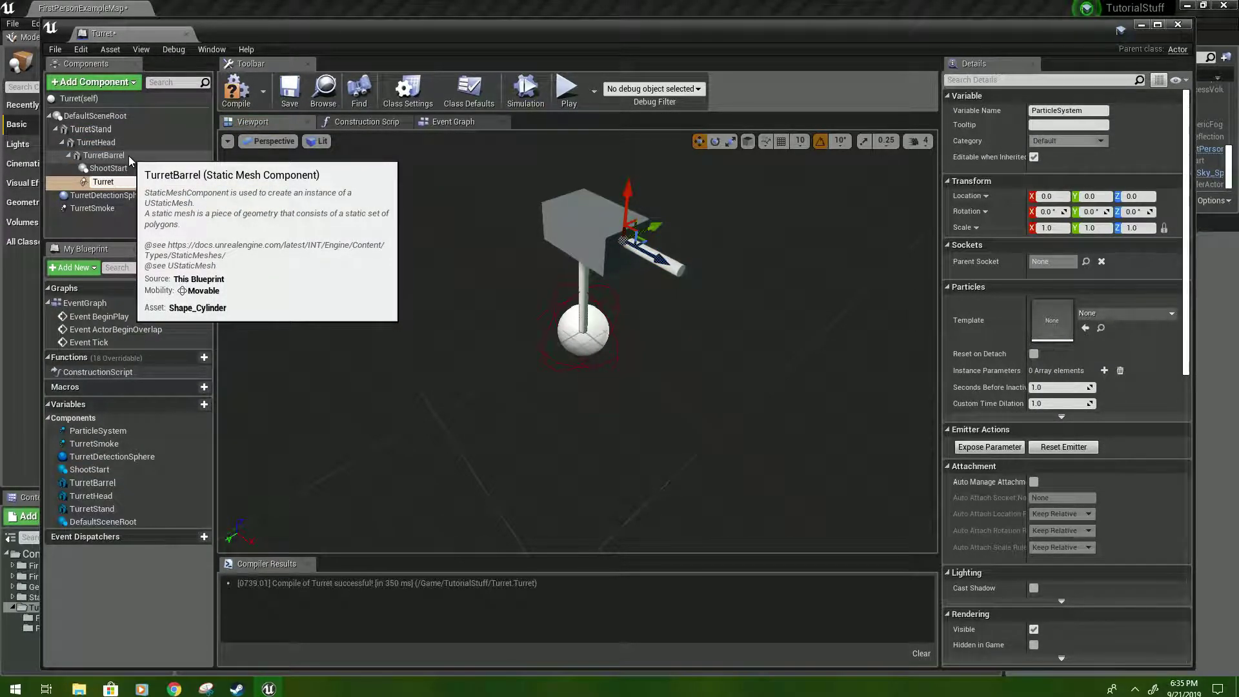
key(Return)
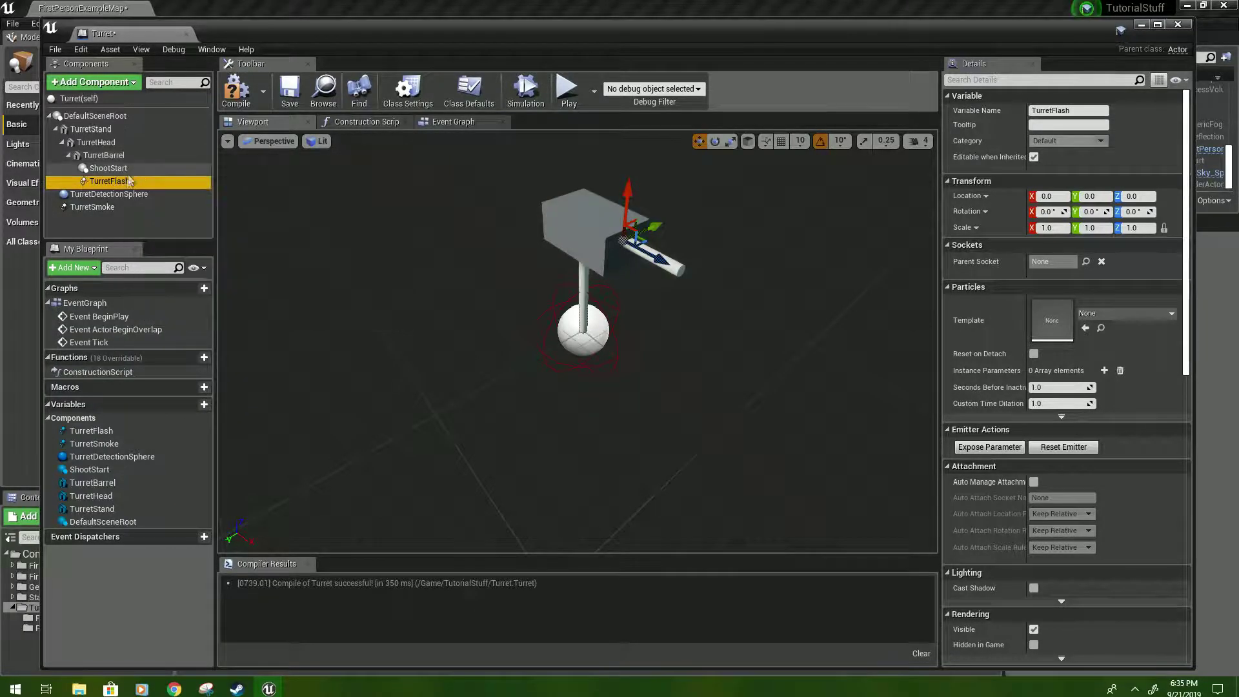
click(103, 142)
- Add a Point Light component named TurretLight
click(102, 83)
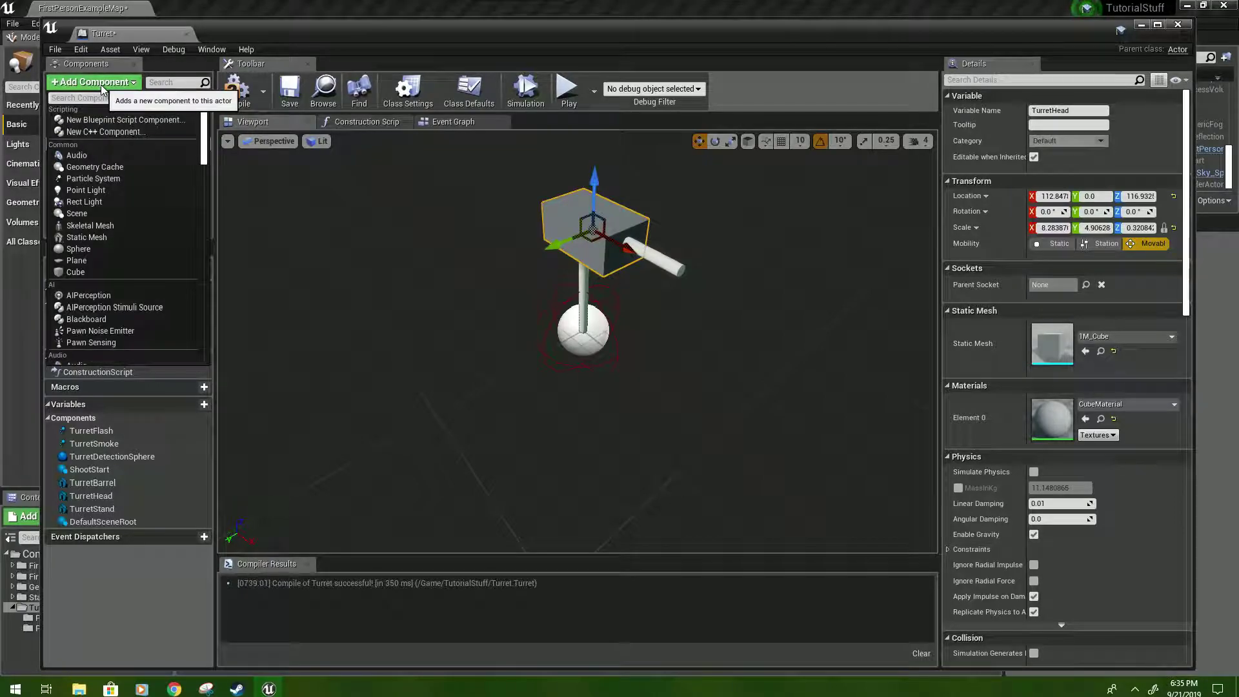
text(point)
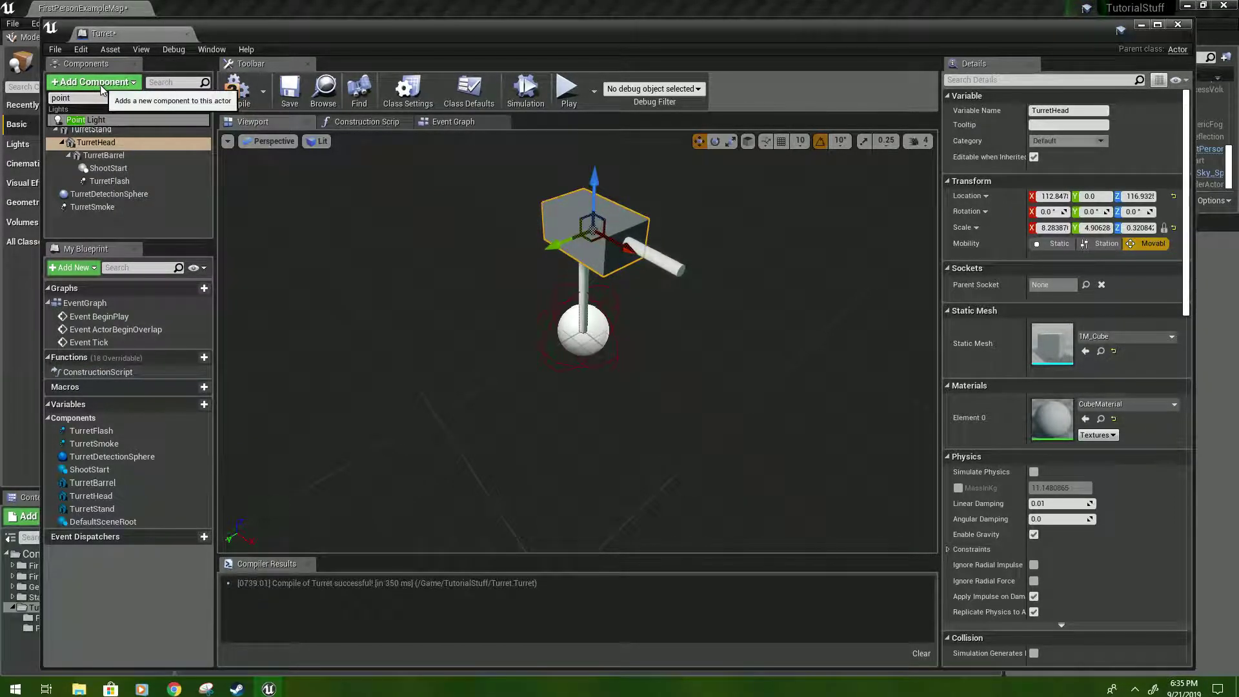
click(110, 120)
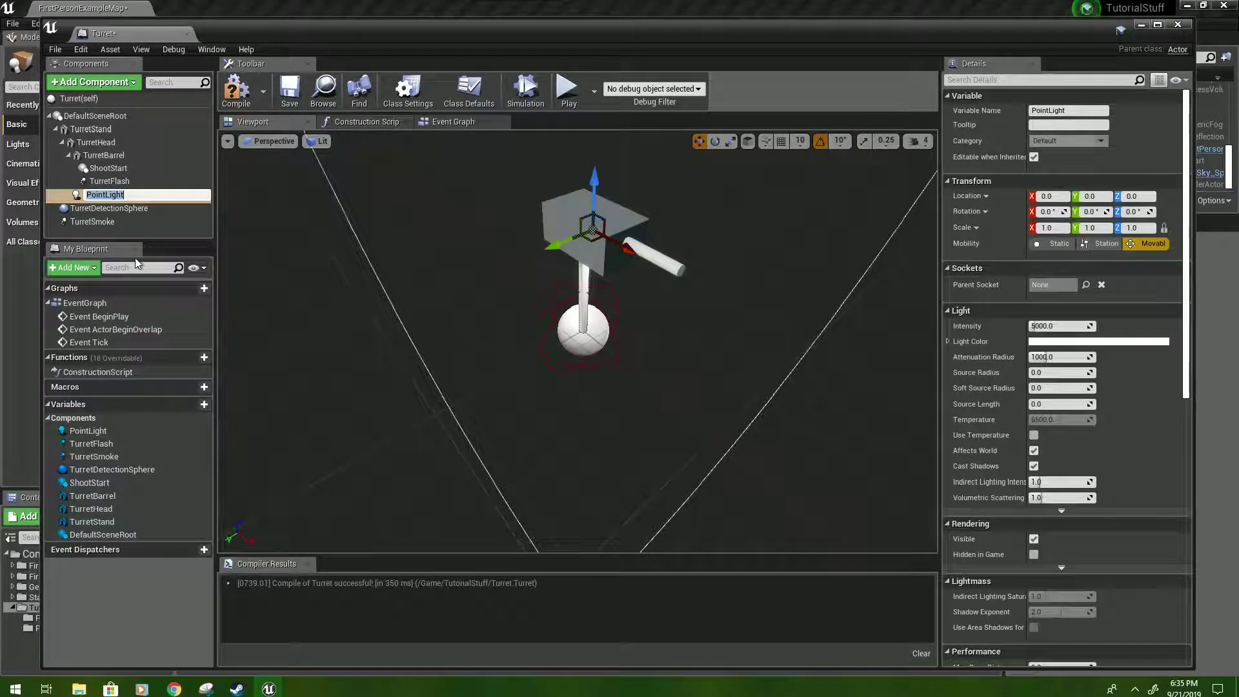
text(TurretLight)
key(Return)
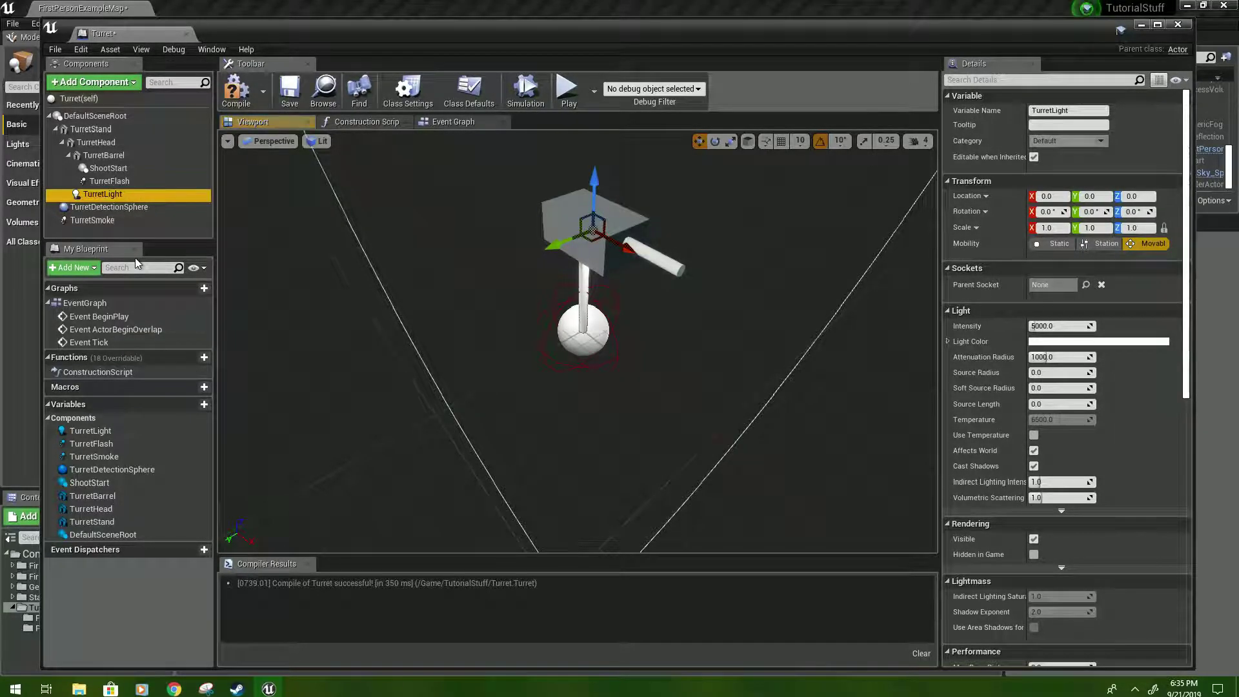
- Compile the Blueprint and set TurretLight's intensity to 0.0
click(244, 93)
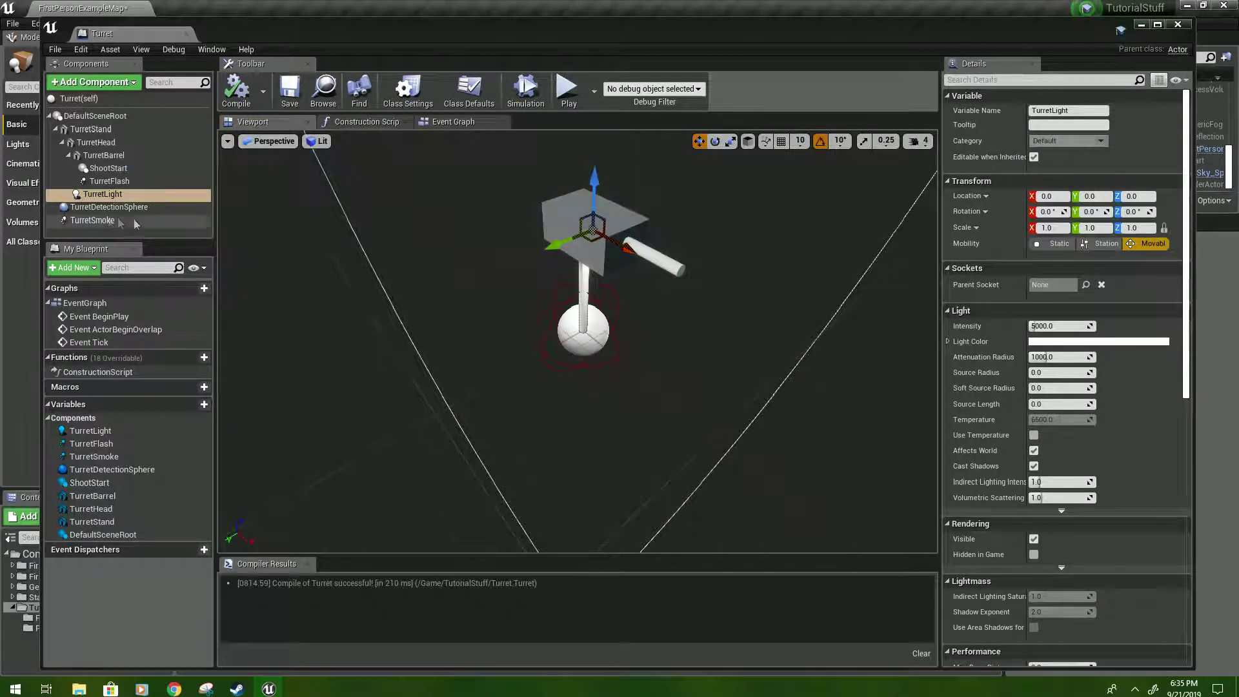
click(107, 195)
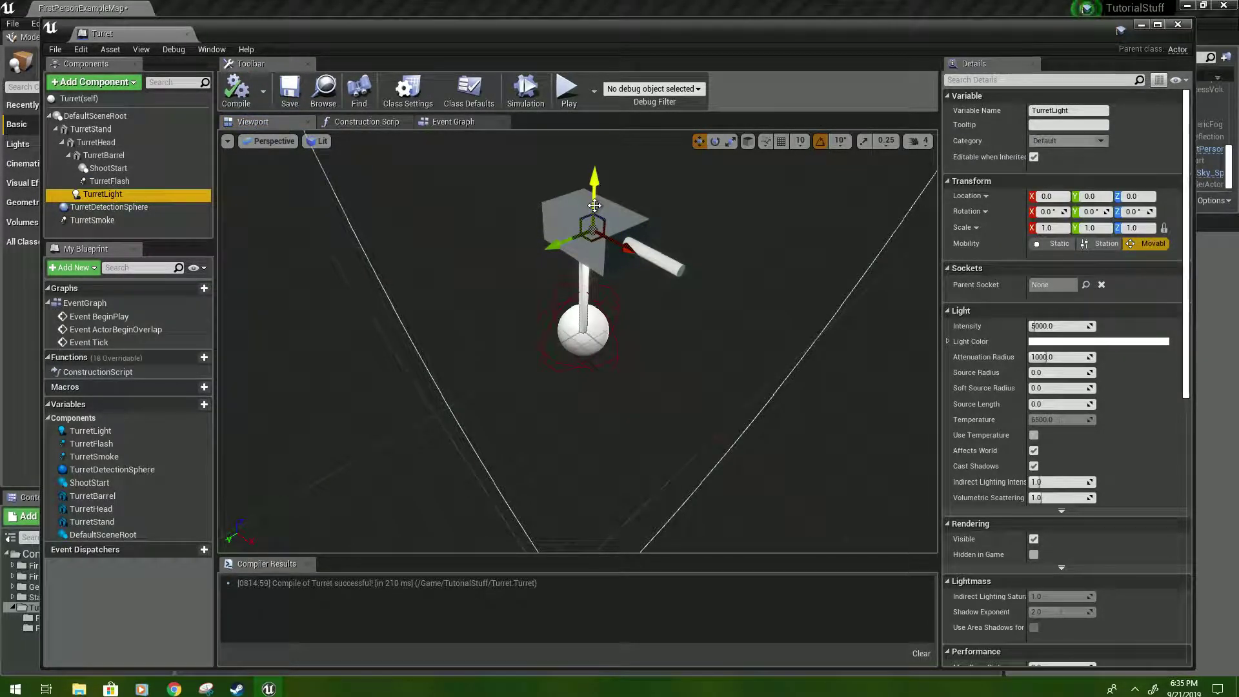
click(1059, 325)
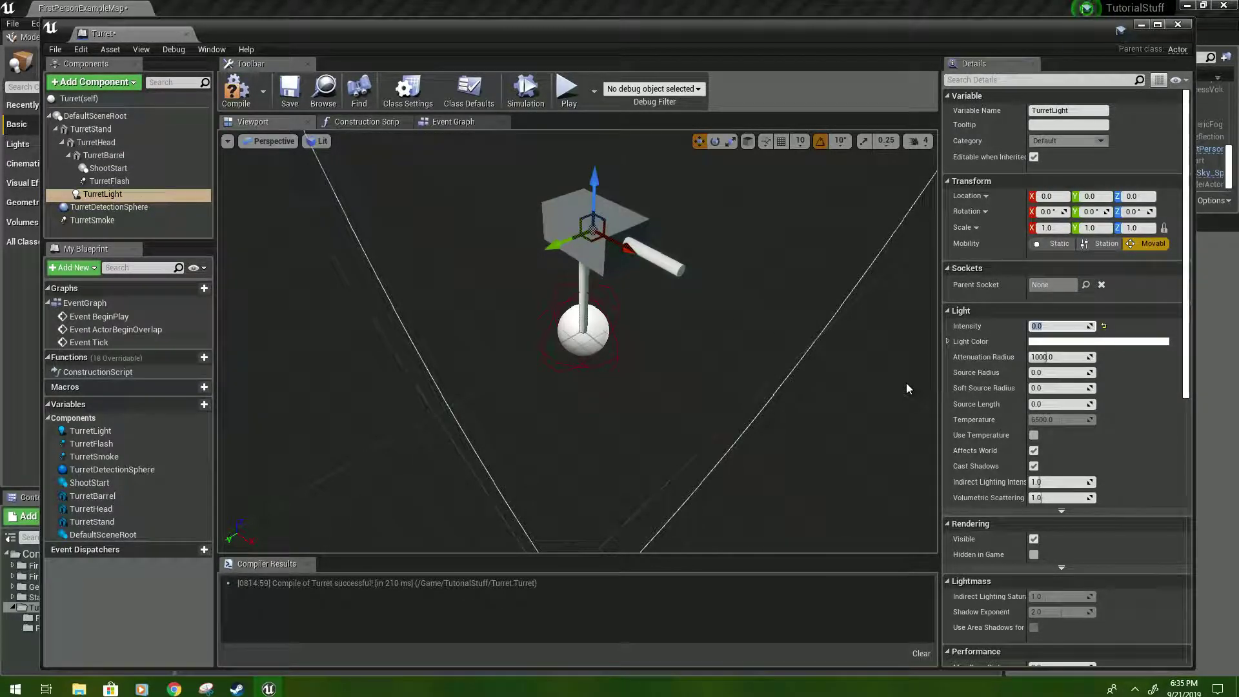
text(0)
key(Return)
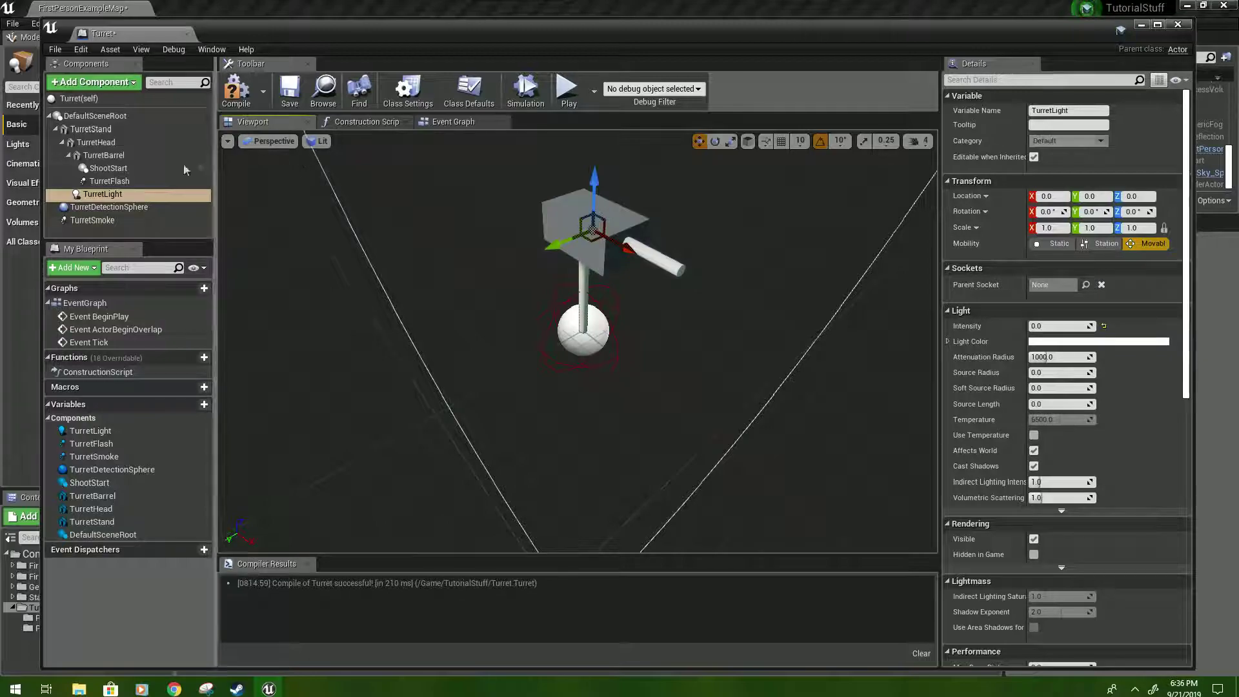
click(122, 218)
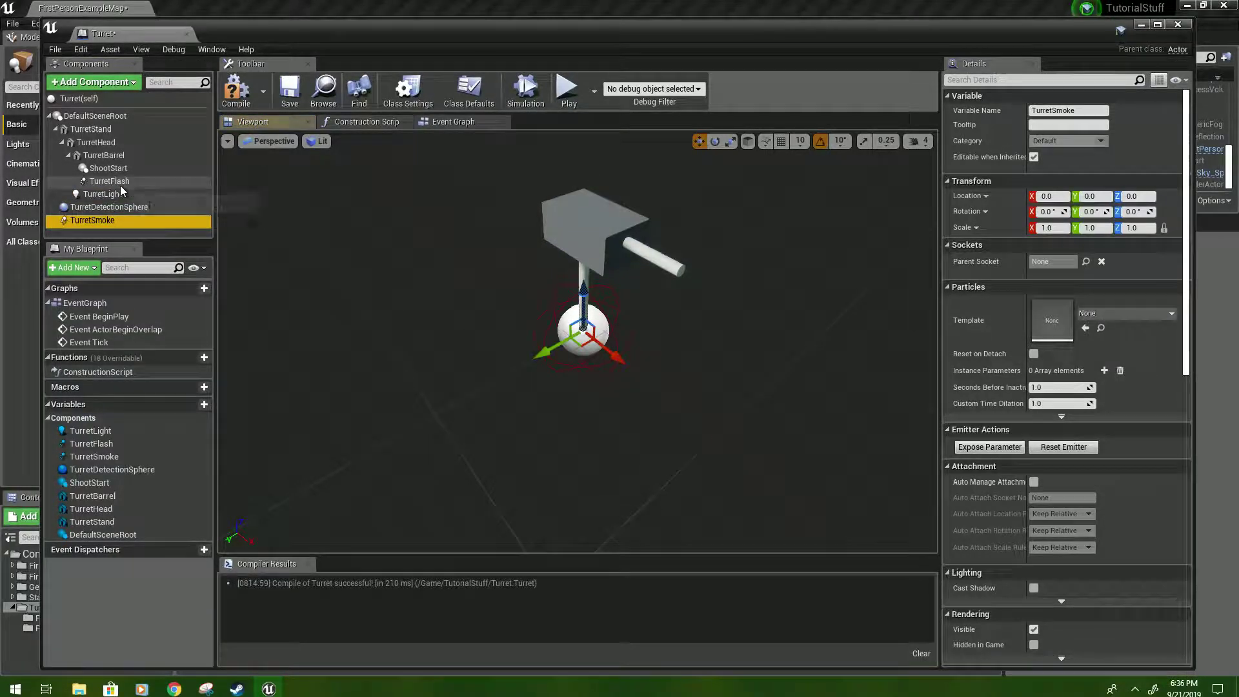
- Give TurretDetectionSphere a sphere radius of 800 and recompile the Blueprint
click(120, 184)
click(105, 221)
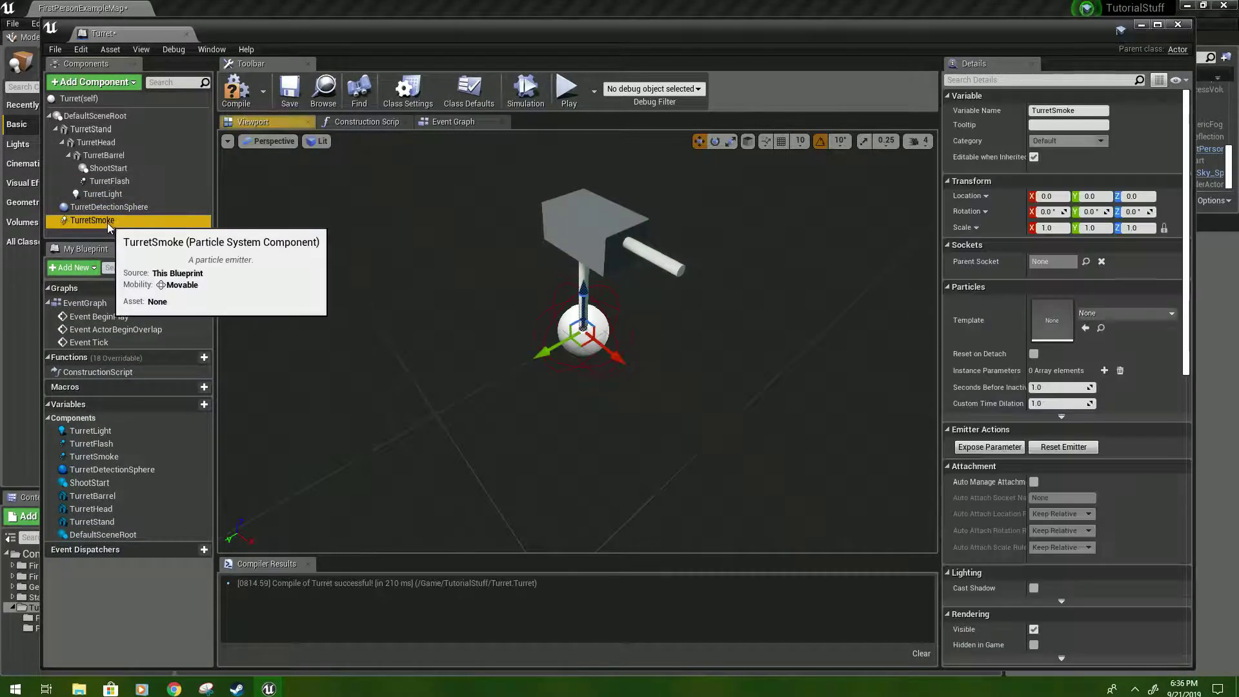
click(114, 209)
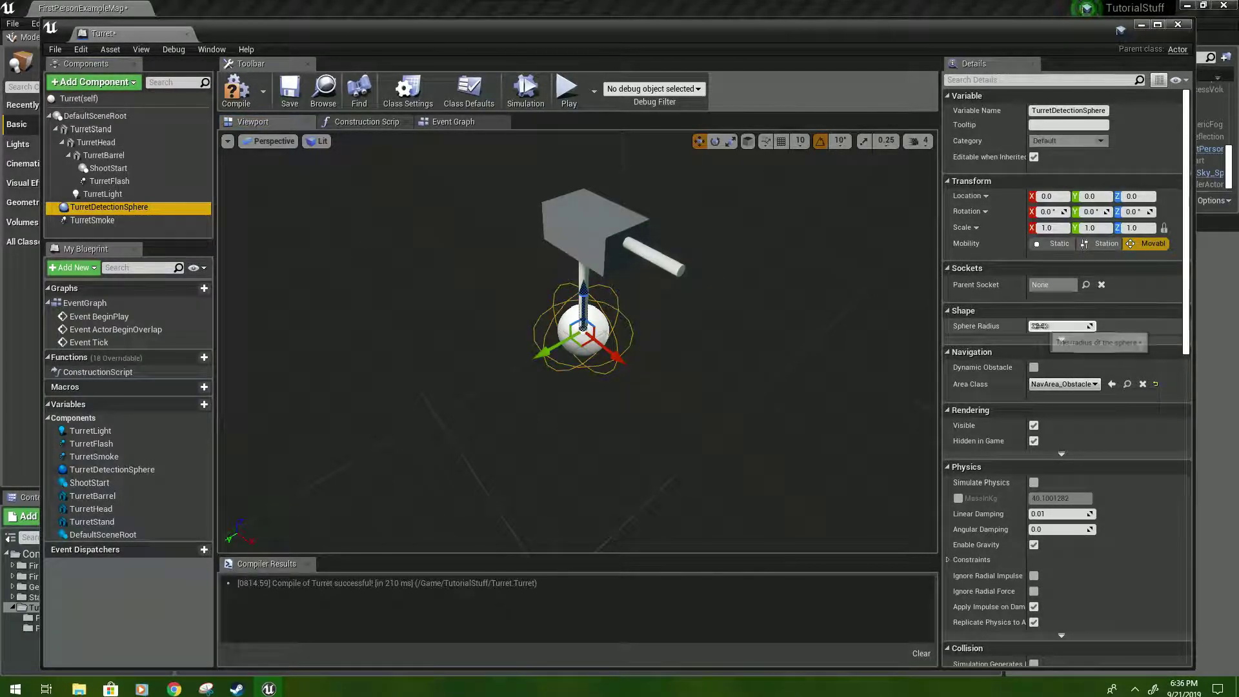
click(1058, 326)
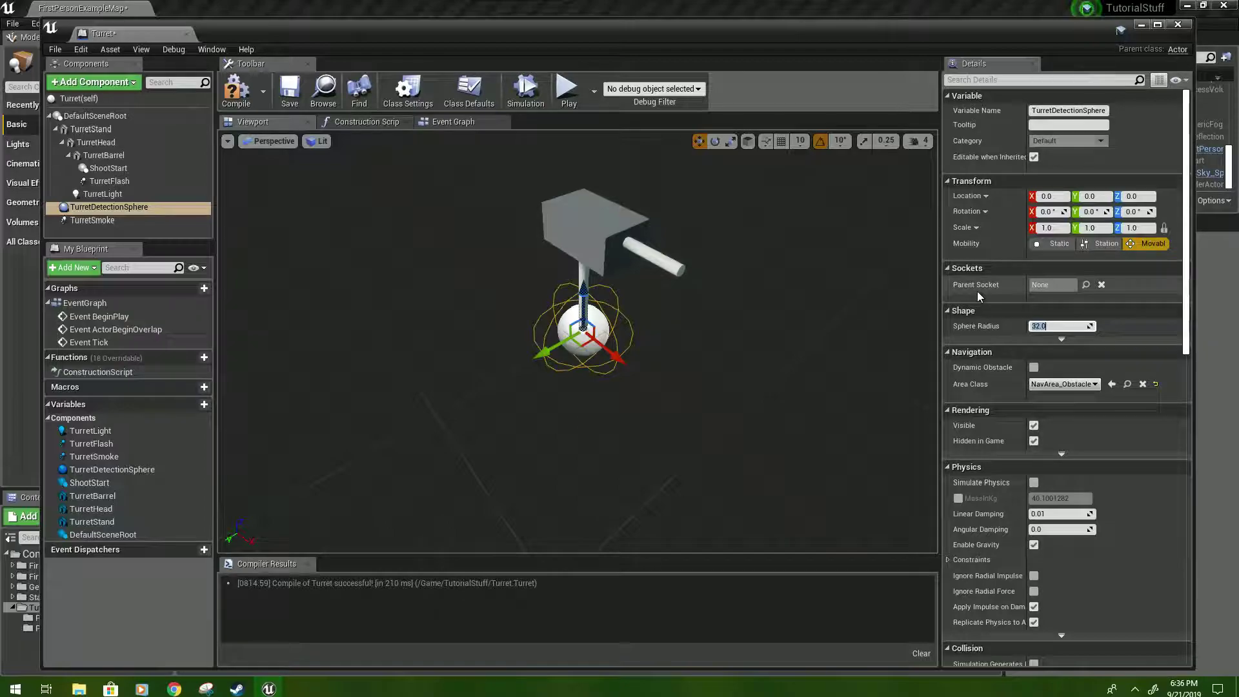
text(800)
key(Return)
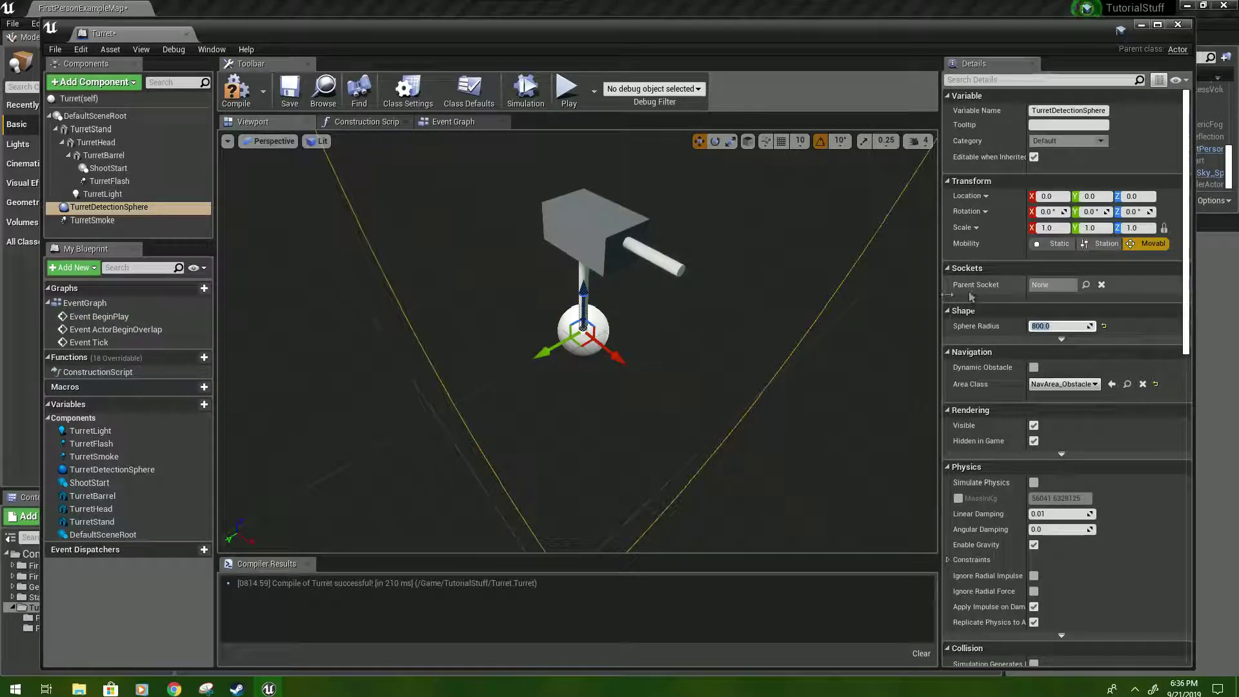
click(236, 90)
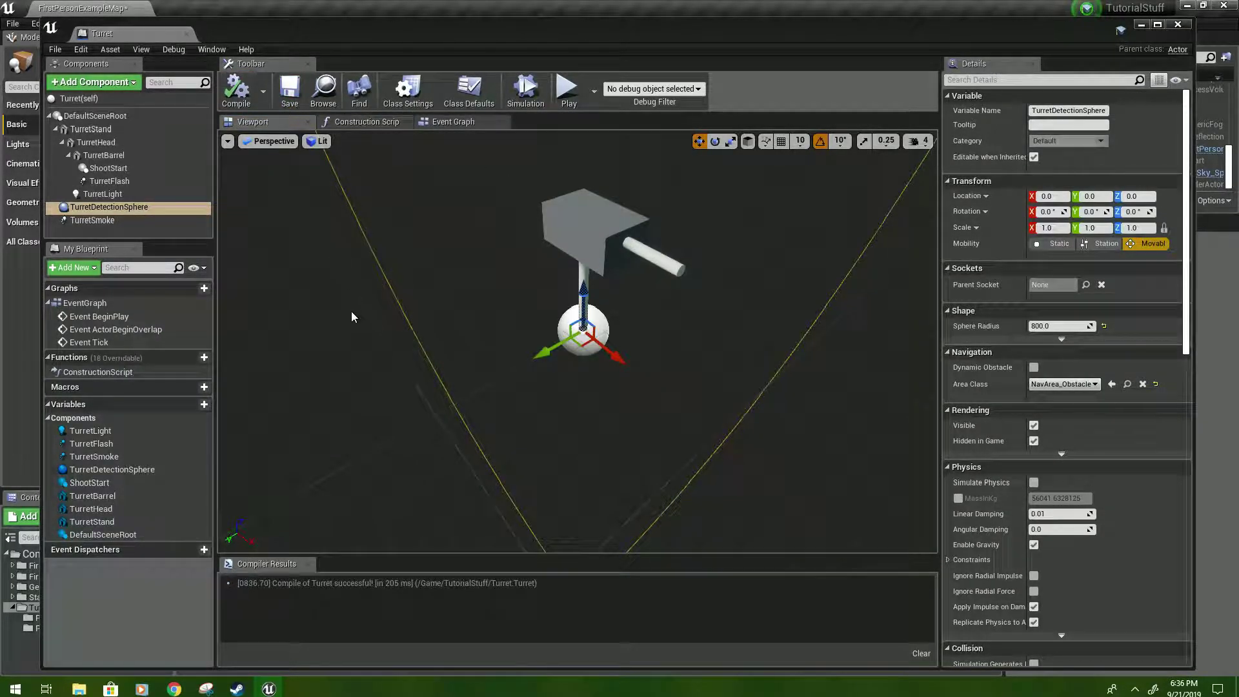
- Orbit the viewport around the turret and select the ShootStart component
right_drag(420, 360, 465, 323)
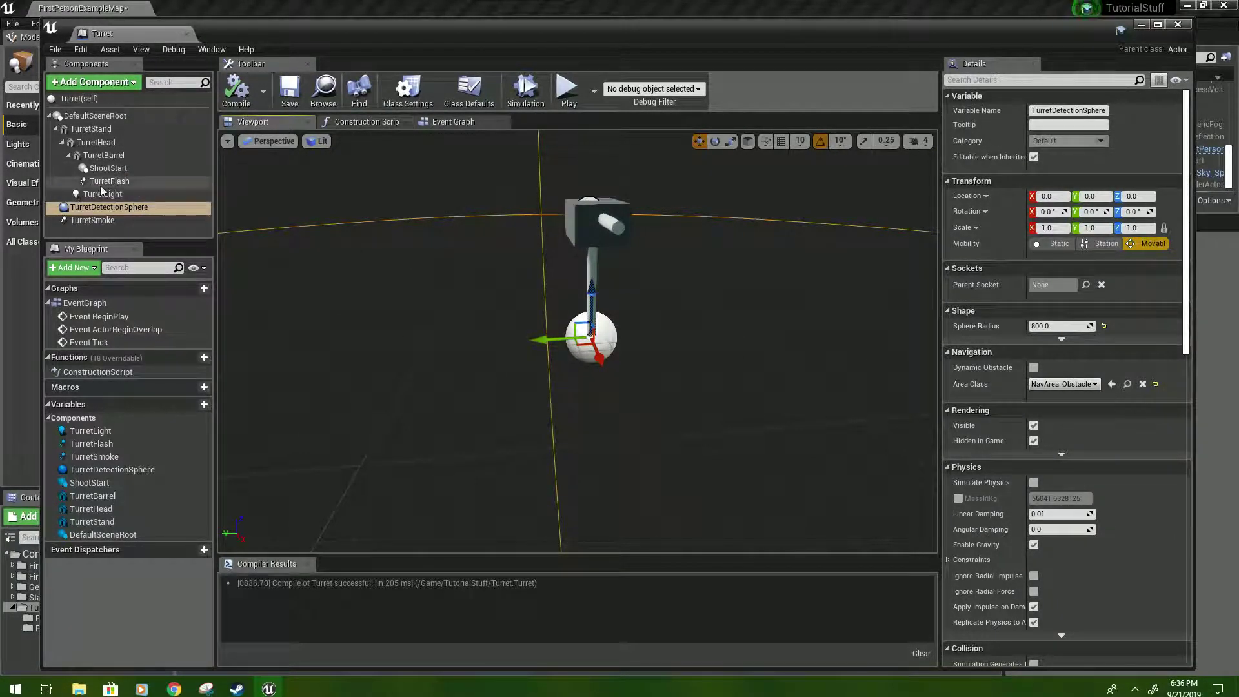
click(116, 169)
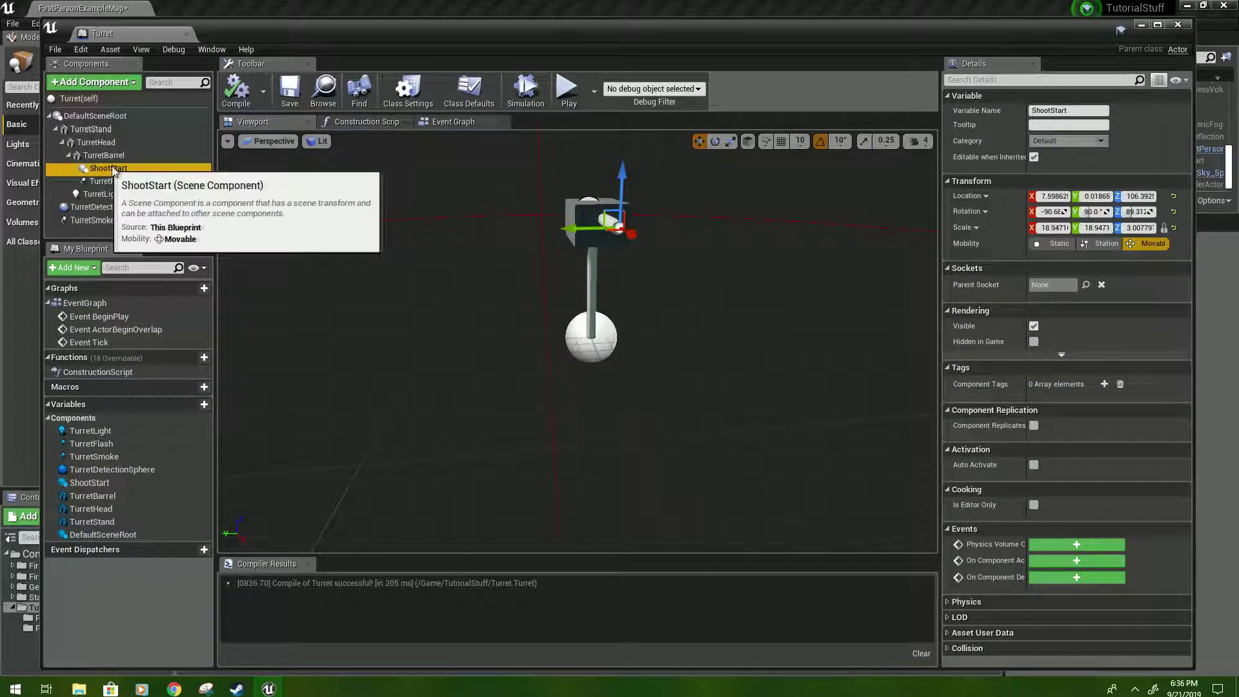
alt+drag(605, 277, 413, 292)
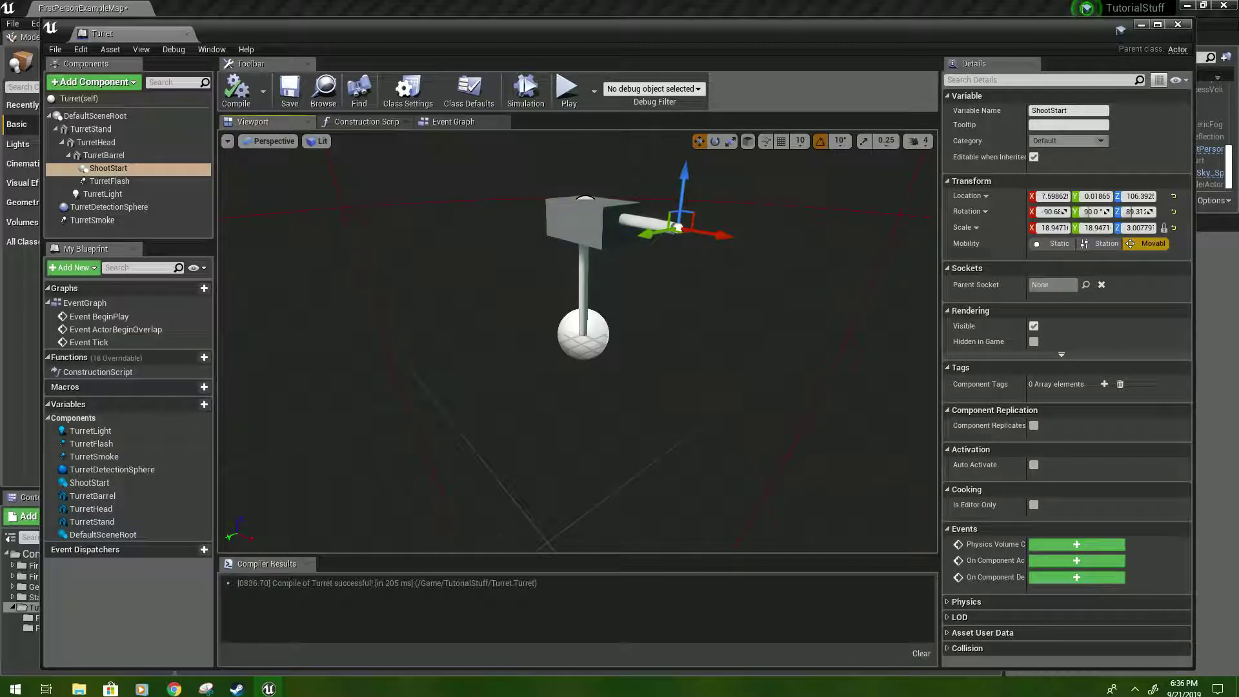
- Add two Boolean variables, name the first CanFire, compile, and default it to true
click(180, 405)
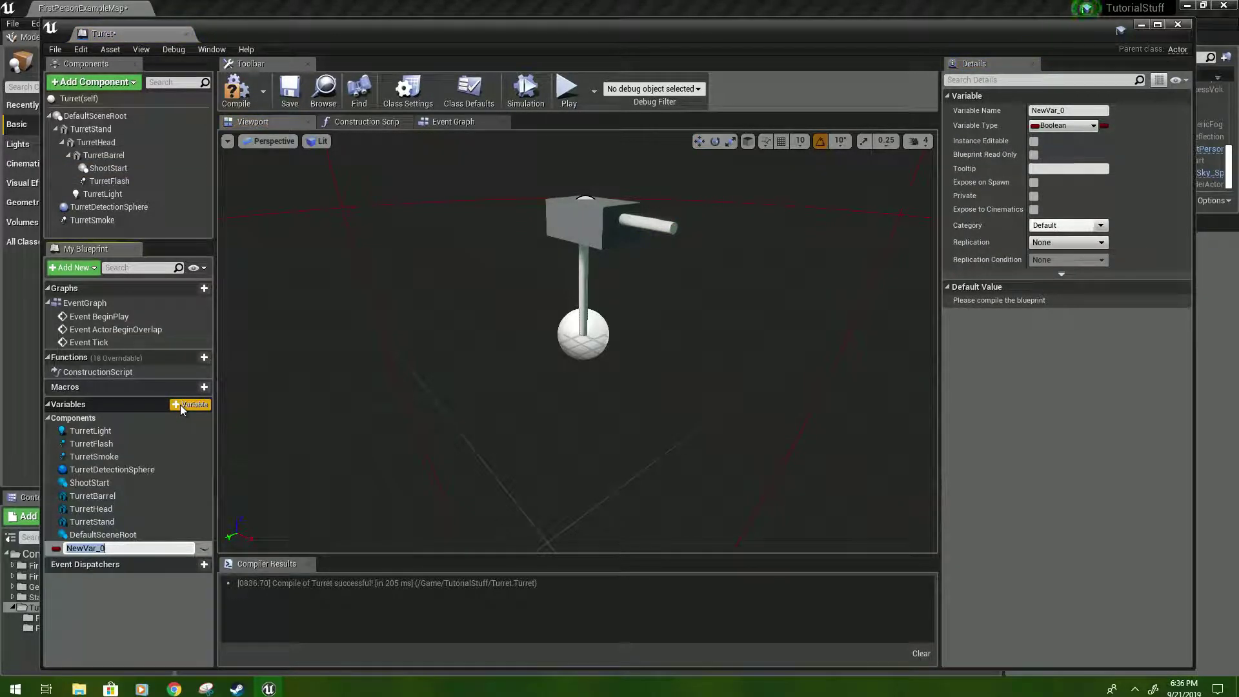
click(180, 404)
click(106, 547)
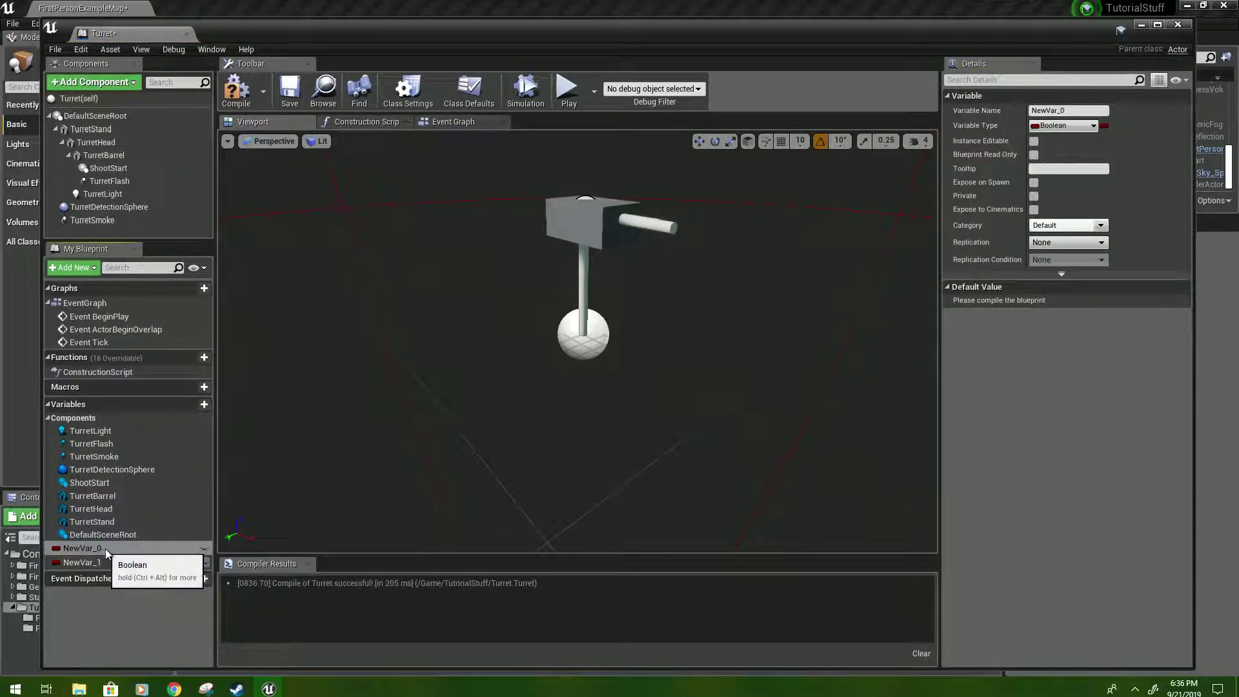
click(127, 557)
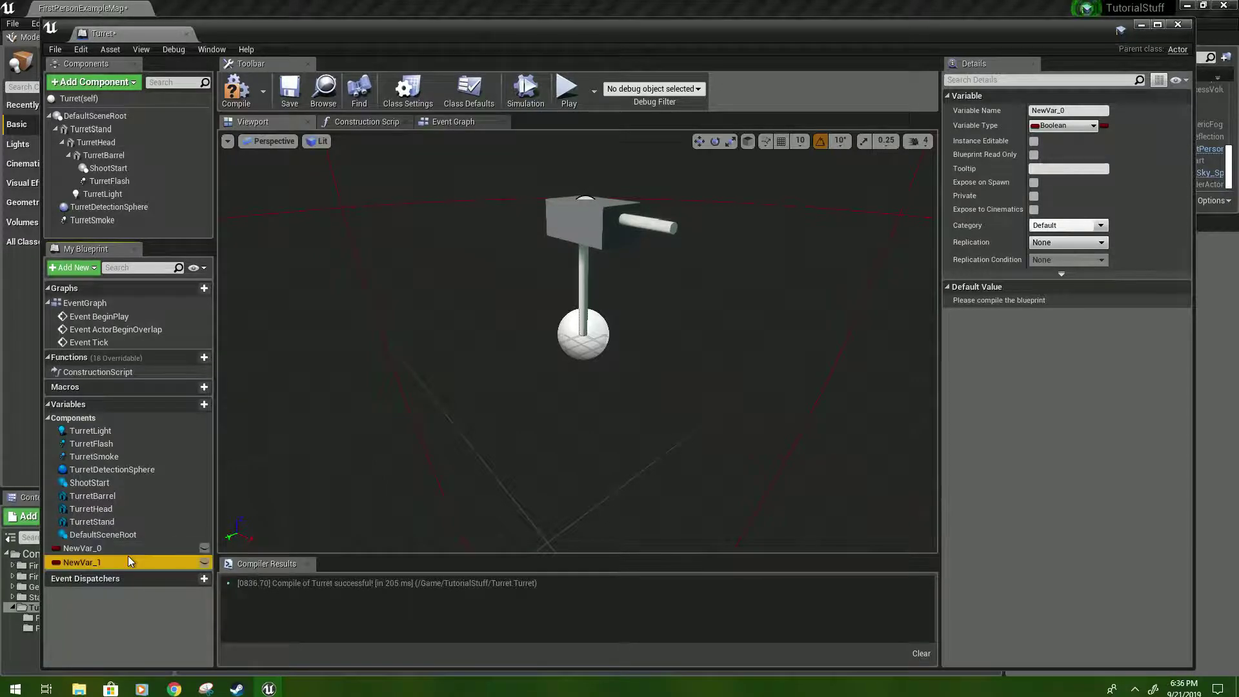
click(127, 546)
click(126, 548)
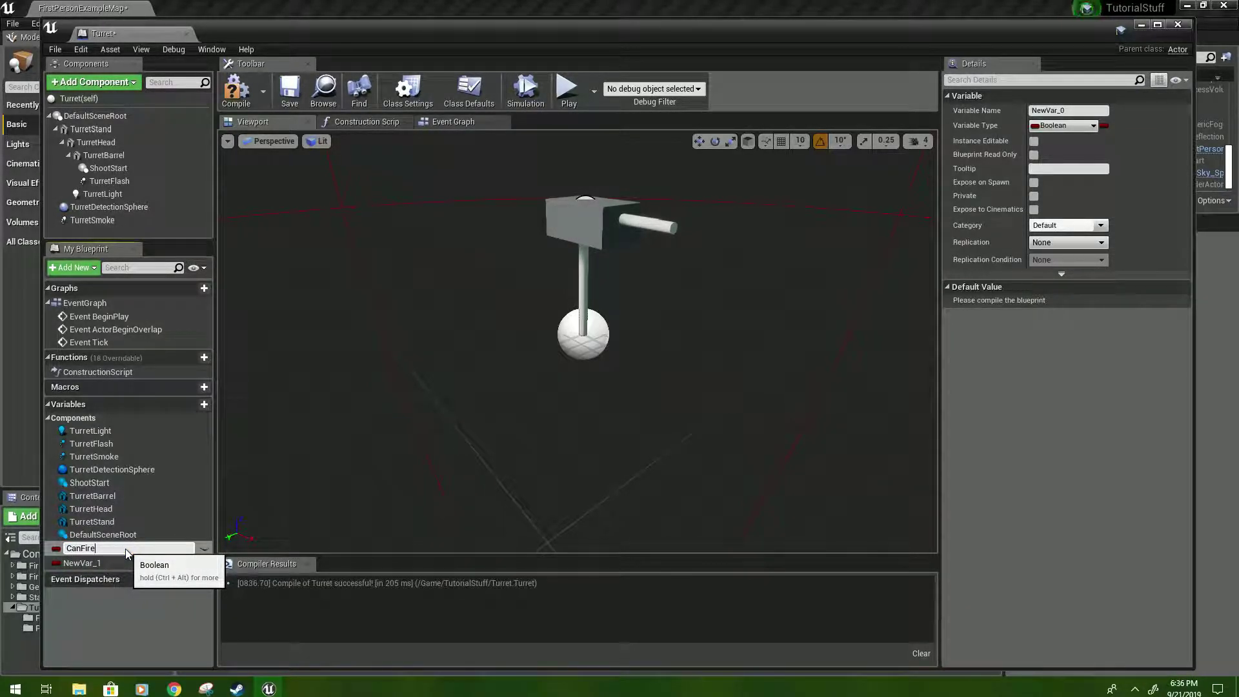
text(CanFire)
key(Return)
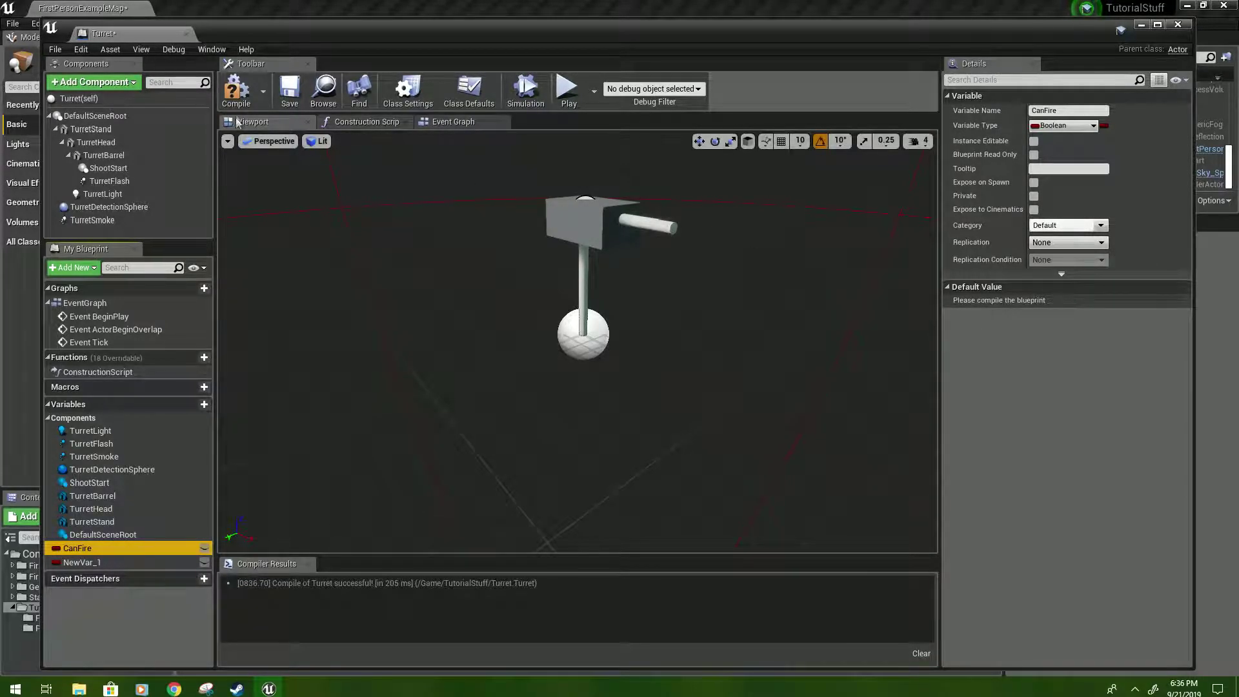
click(236, 90)
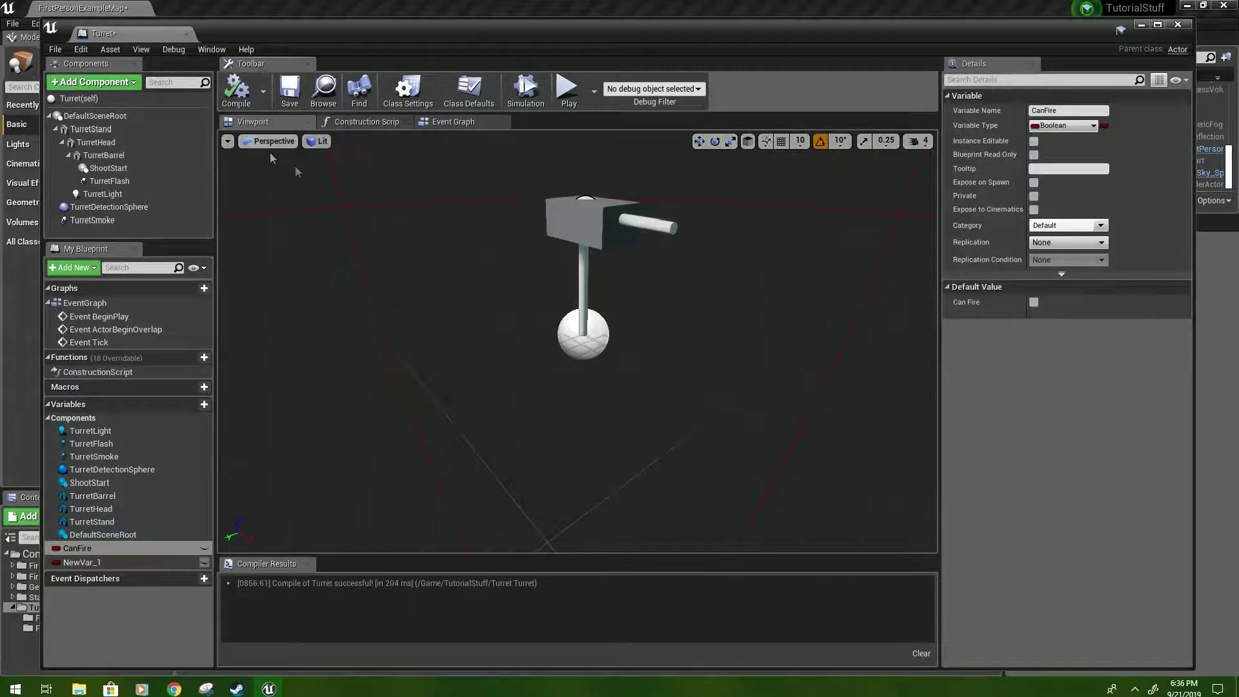
click(1034, 302)
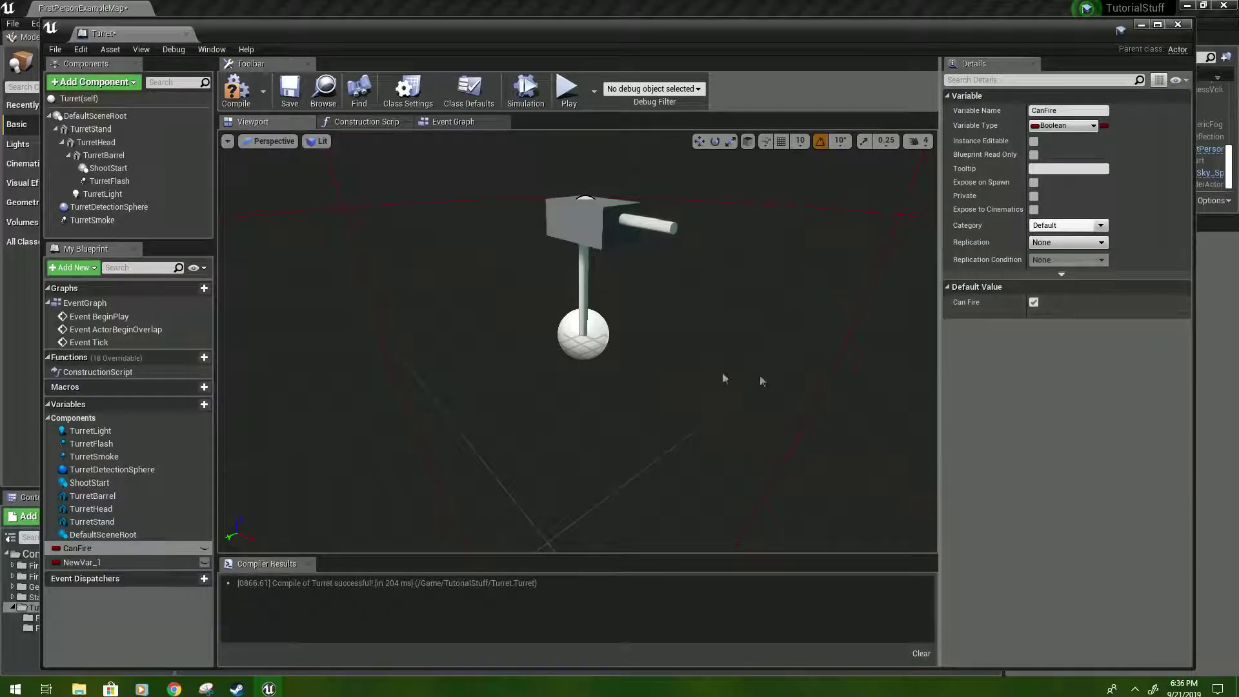
- Rename the second Boolean variable to Alert and compile
click(110, 563)
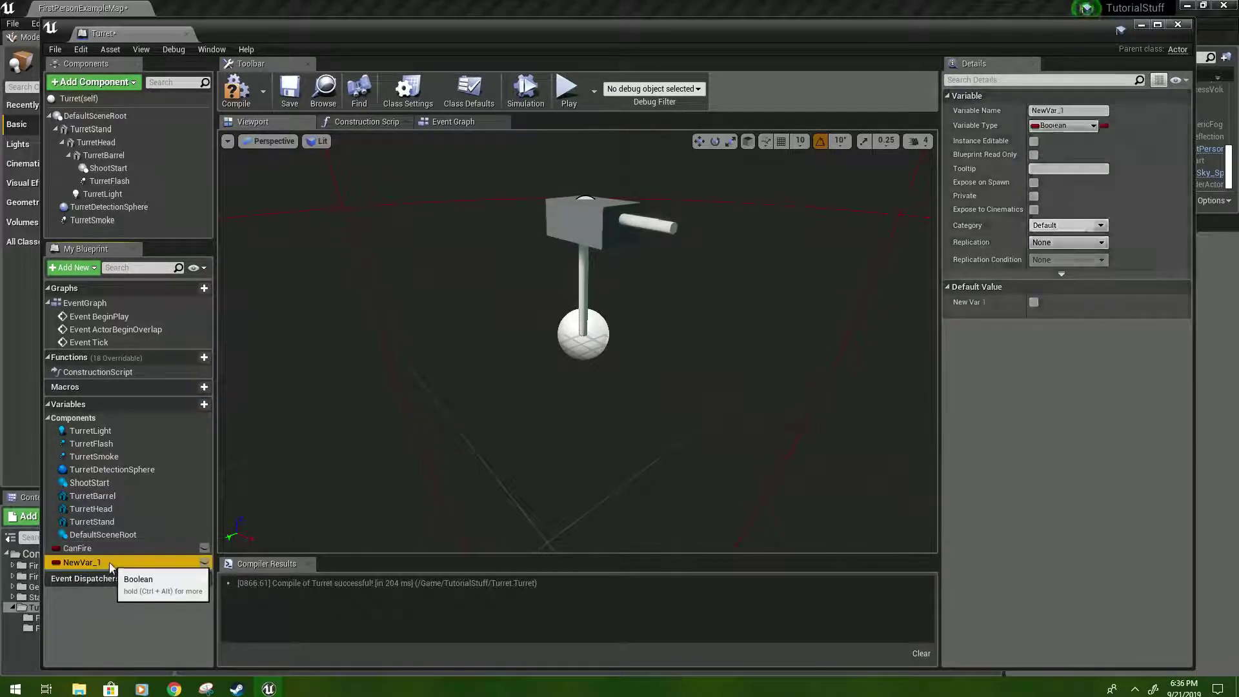
key(F2)
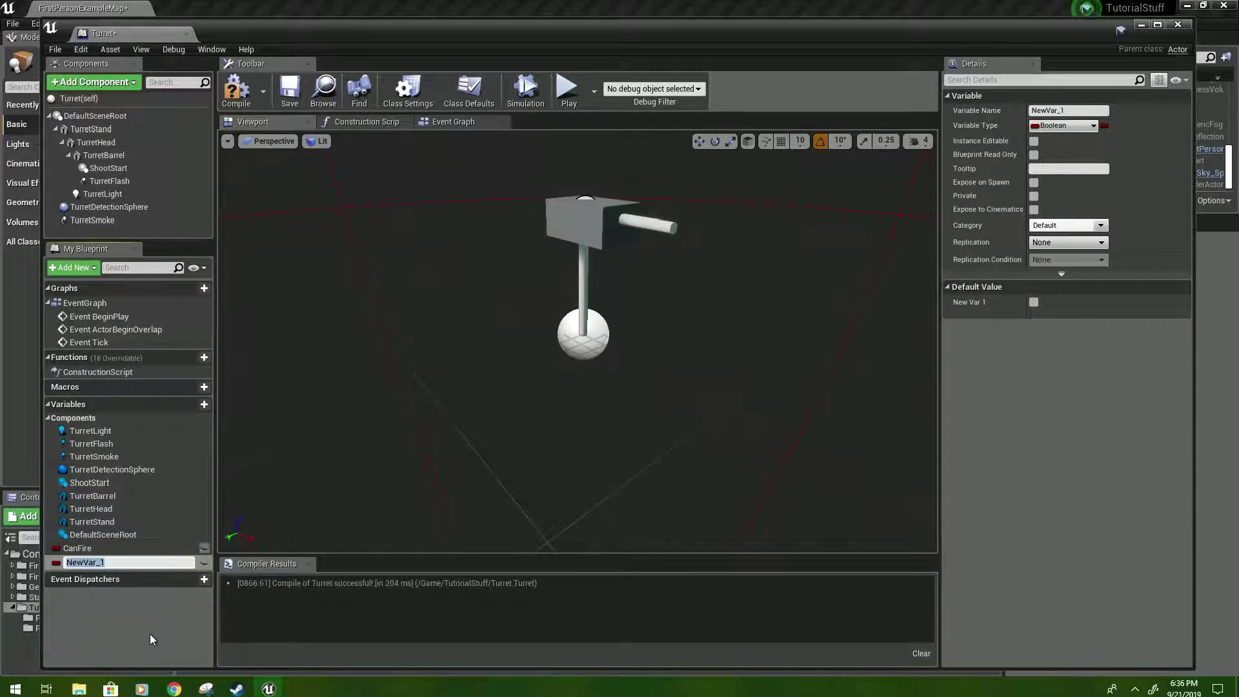
text(Alert)
key(Return)
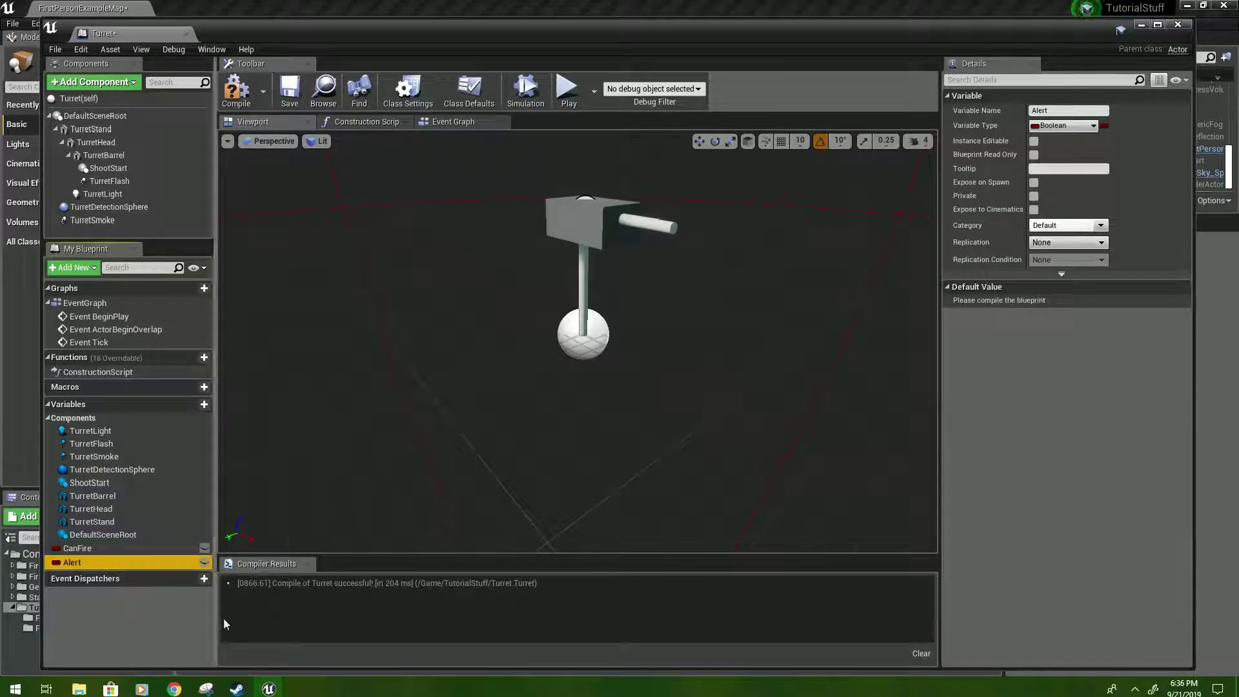
click(274, 91)
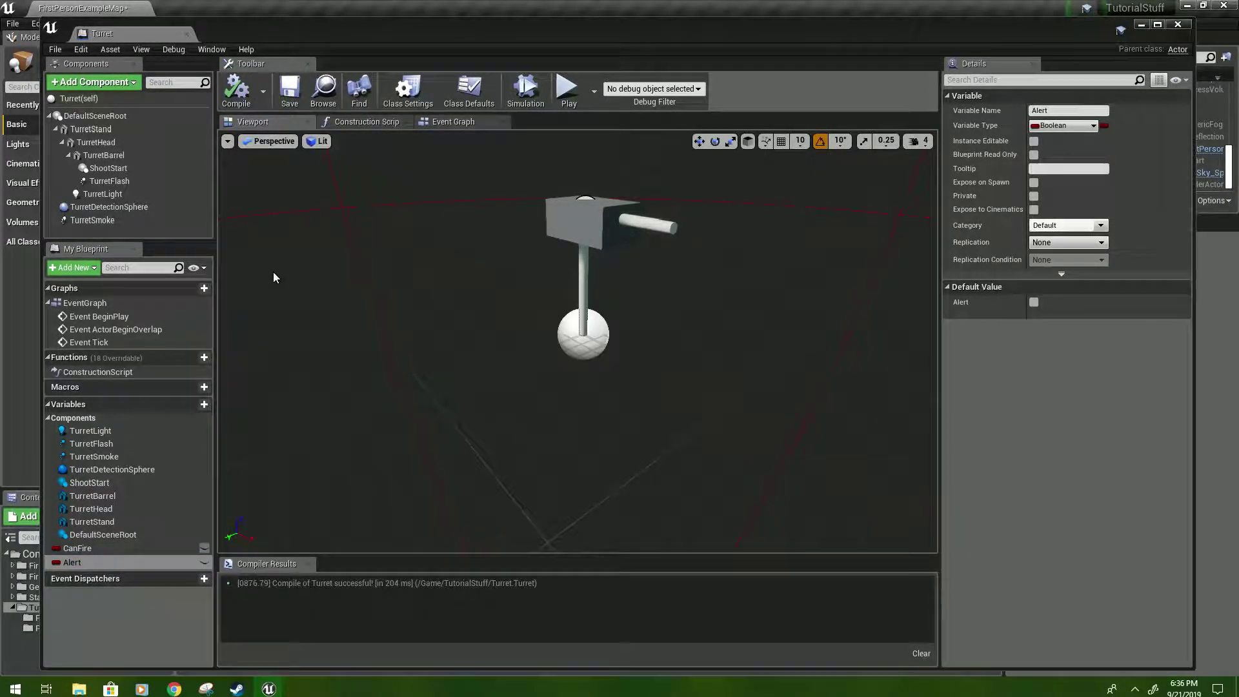
- Add a Float variable named MaxHealth
click(193, 404)
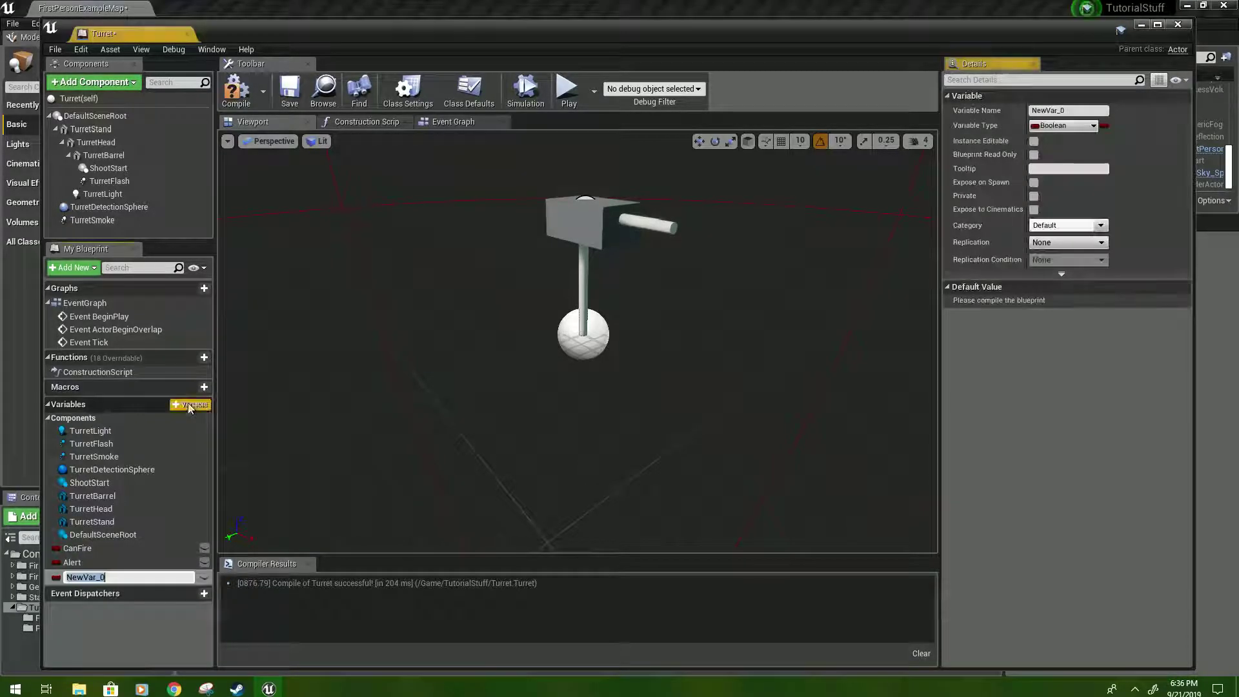
click(57, 577)
click(92, 372)
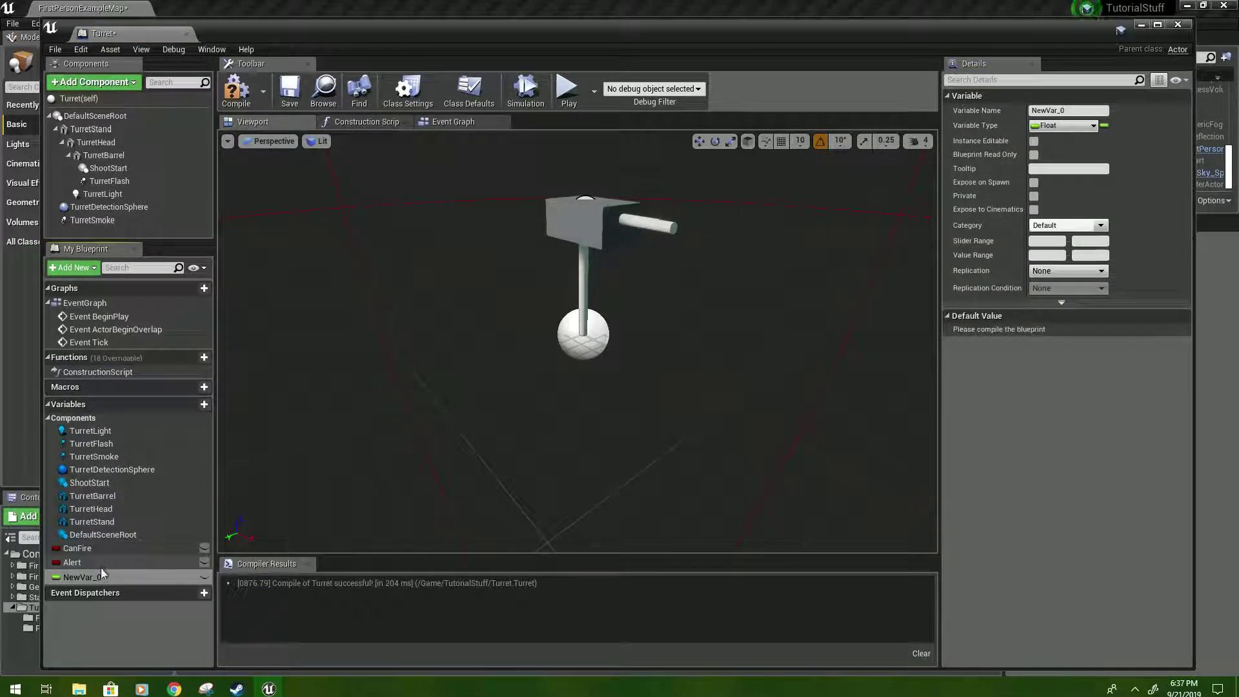
click(56, 577)
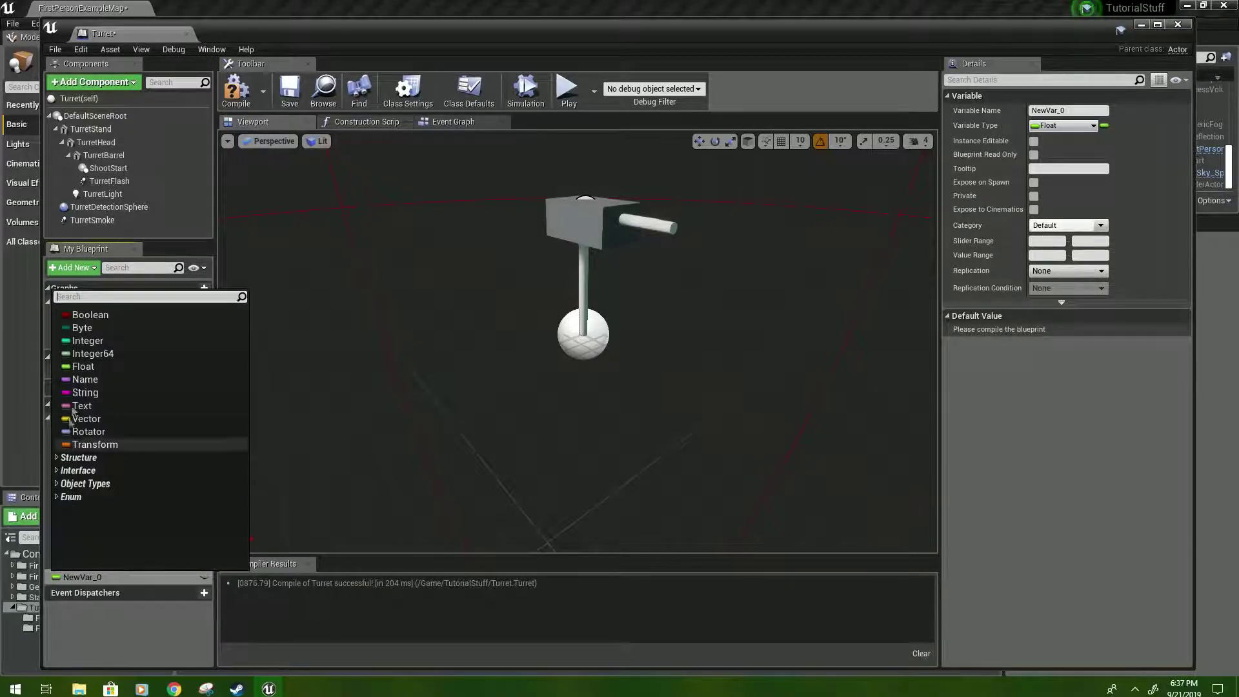
click(82, 366)
click(103, 577)
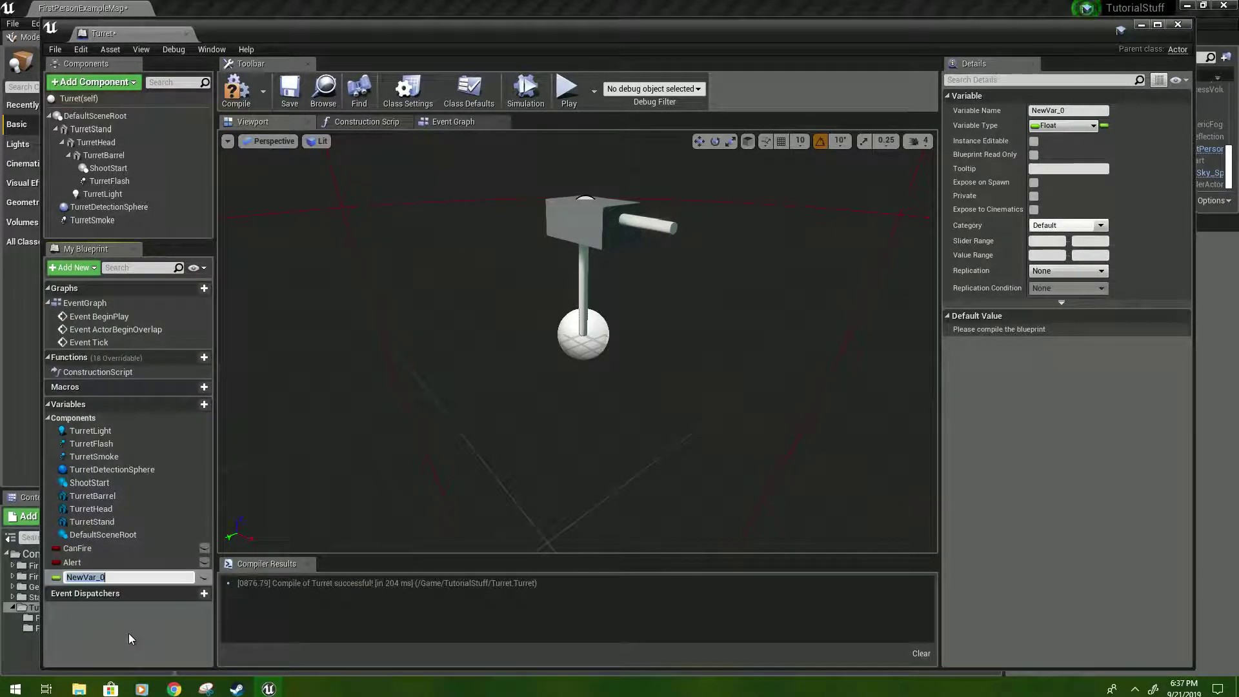
text(MaxHealth)
key(Return)
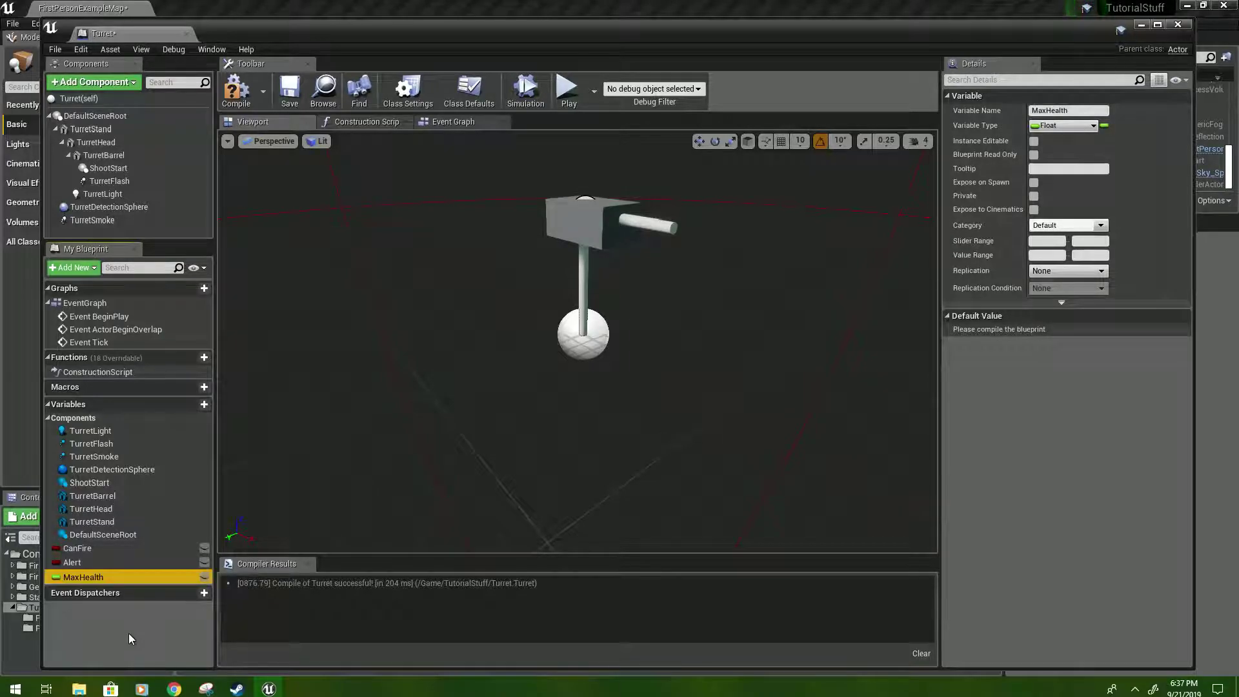
- Add Float variables Health, Damage, Range and TurretClamp
click(200, 404)
text(Health)
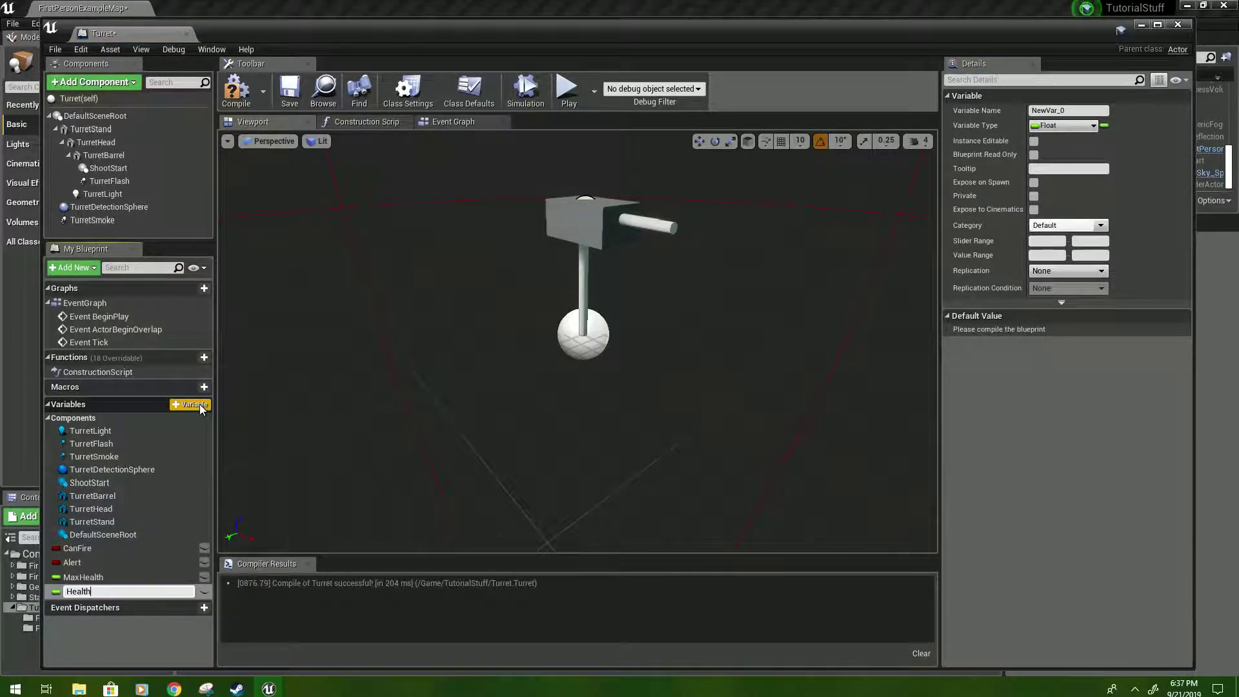
key(Return)
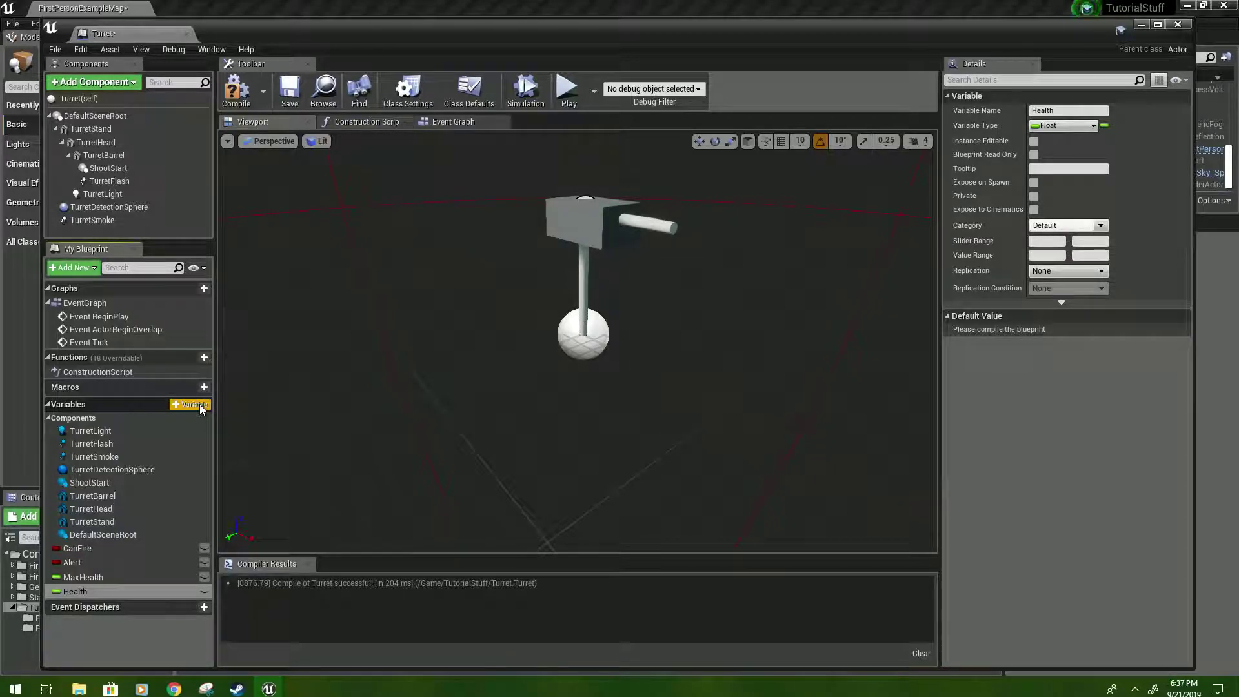
click(199, 405)
text(Damage)
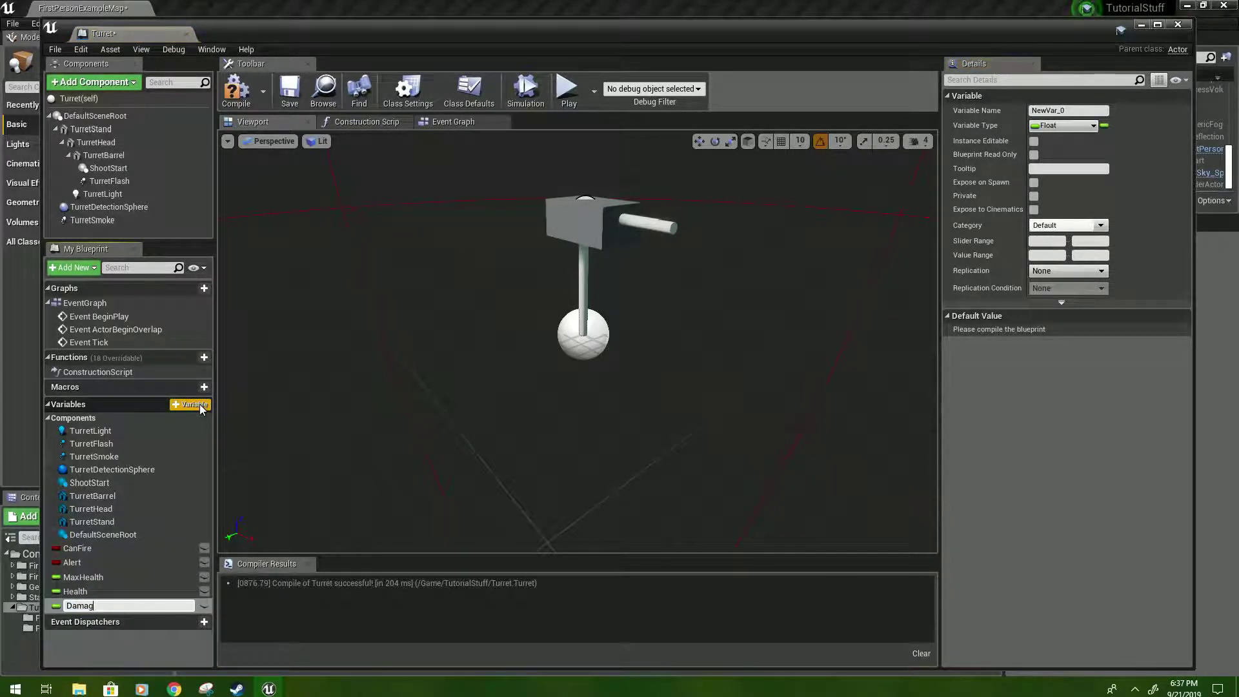
key(Return)
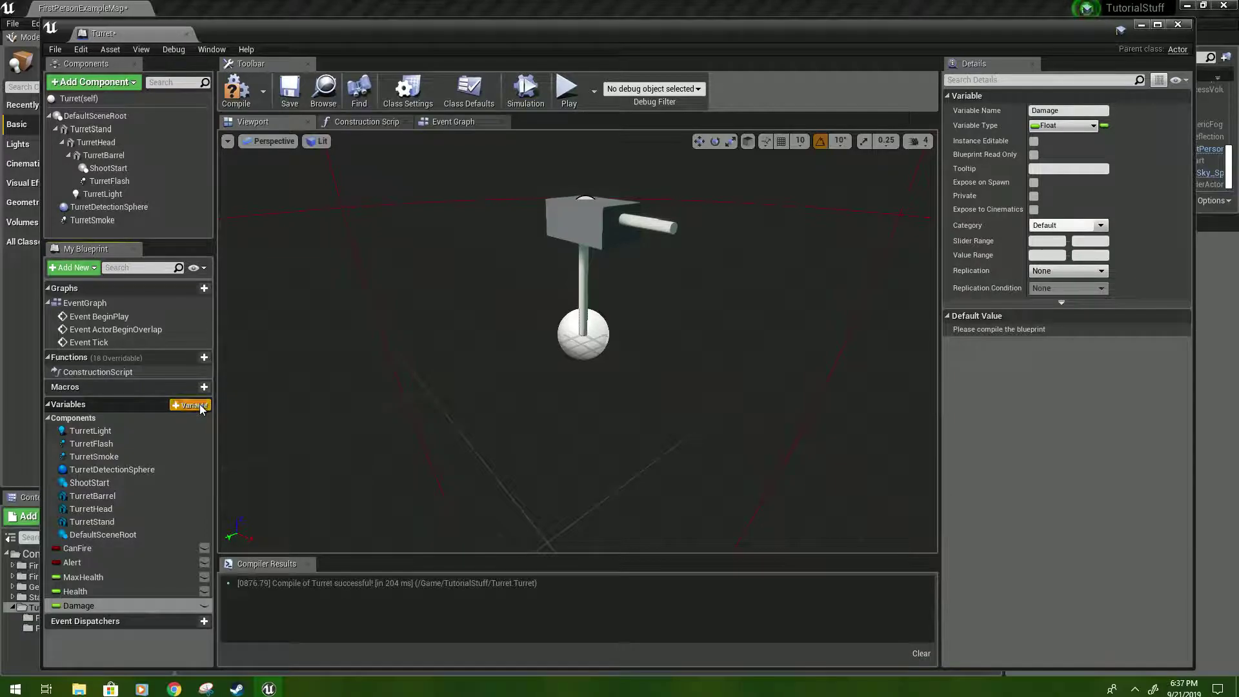
click(200, 404)
text(Range)
key(Return)
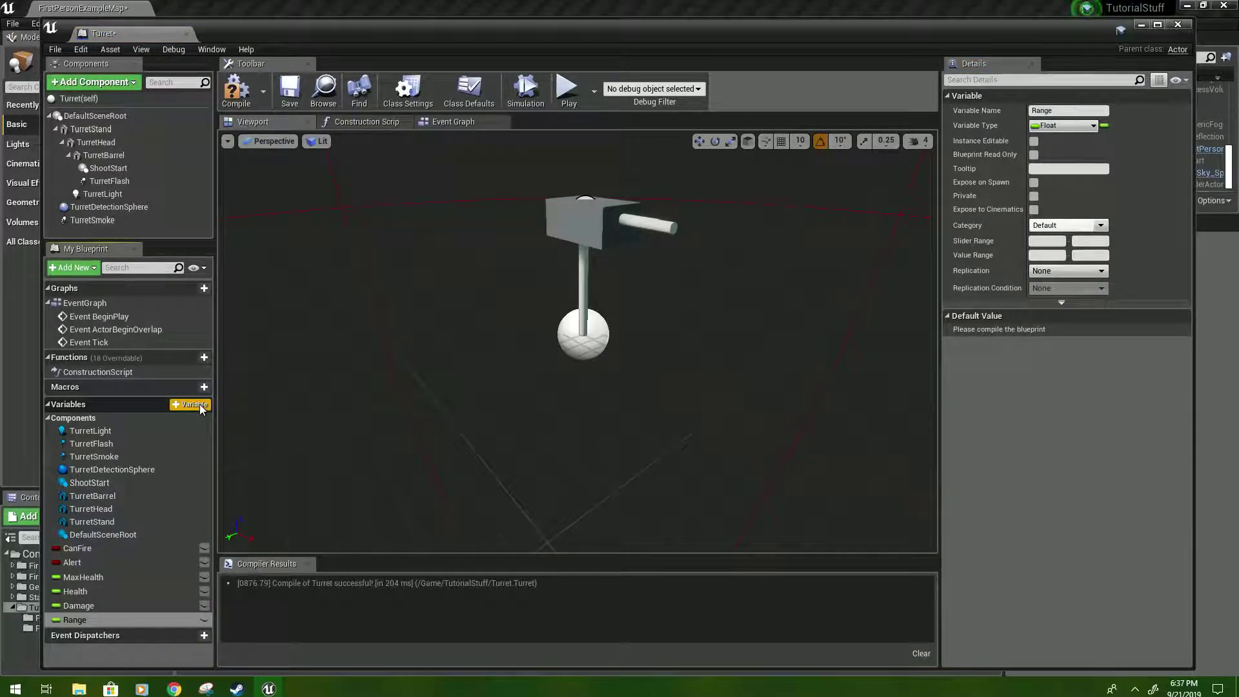
click(199, 404)
text(TurretClamp)
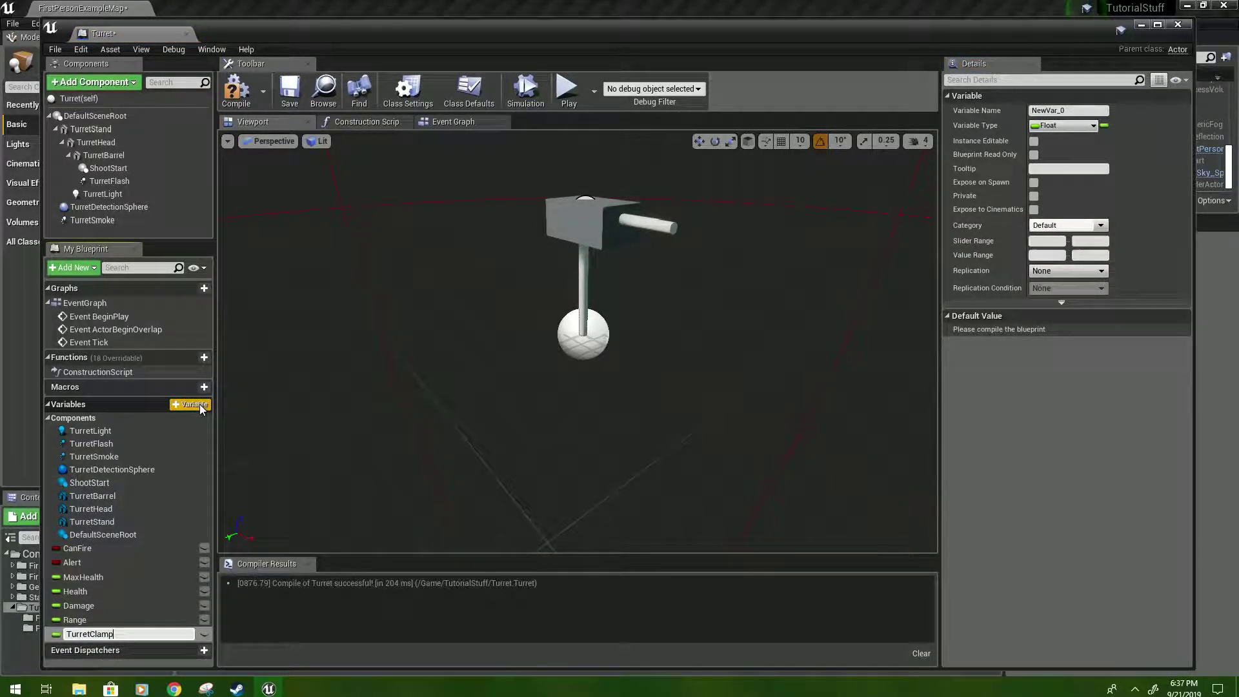
key(Return)
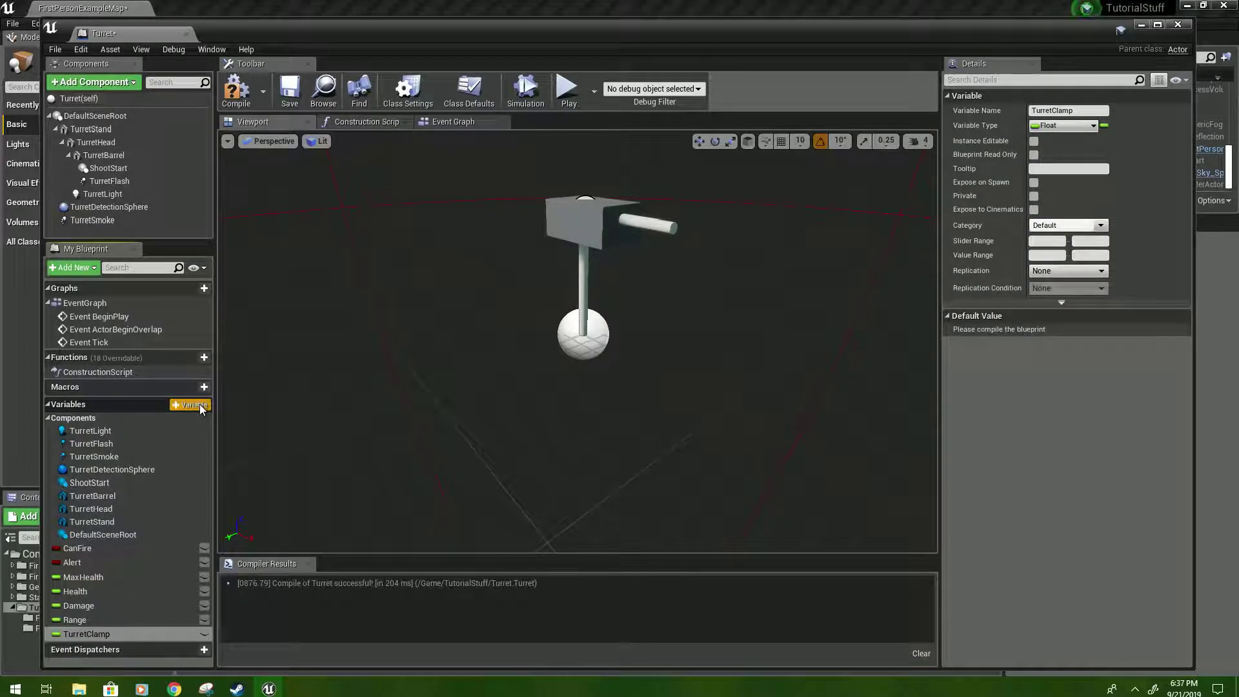
- Add RotationSpeed, FireRate and TurretMemoryTime, then compile and save the Blueprint
click(199, 405)
text(RotationSpeed)
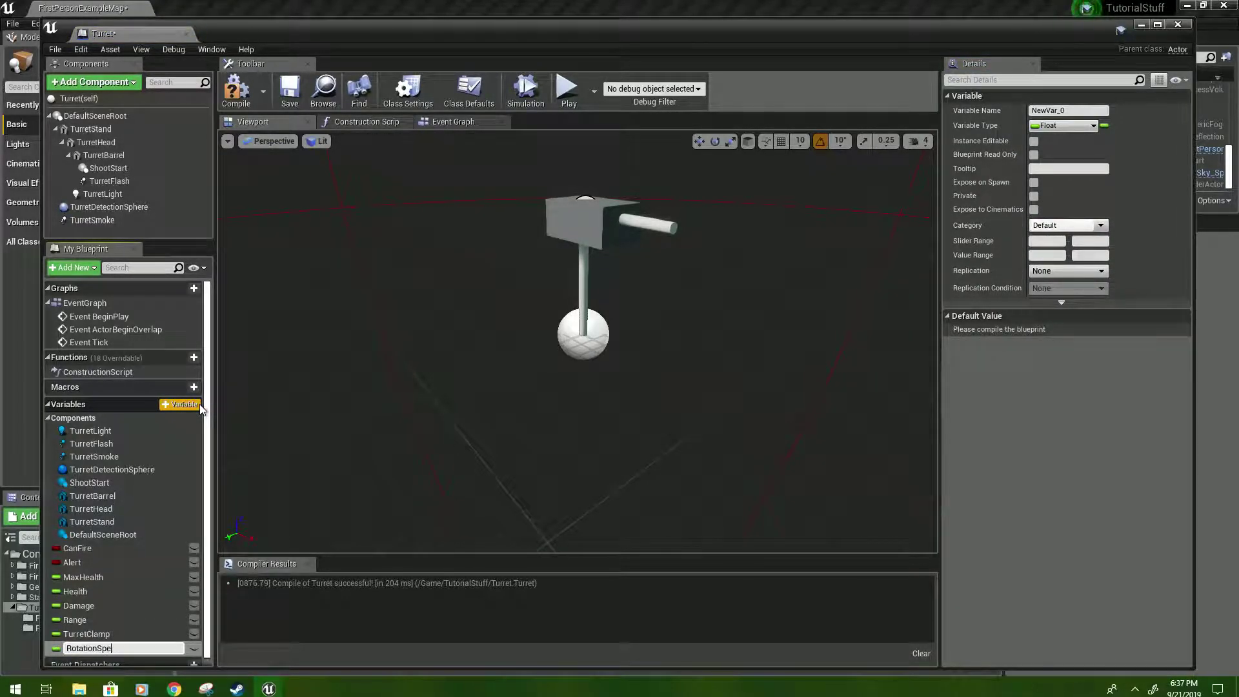
key(Return)
click(185, 406)
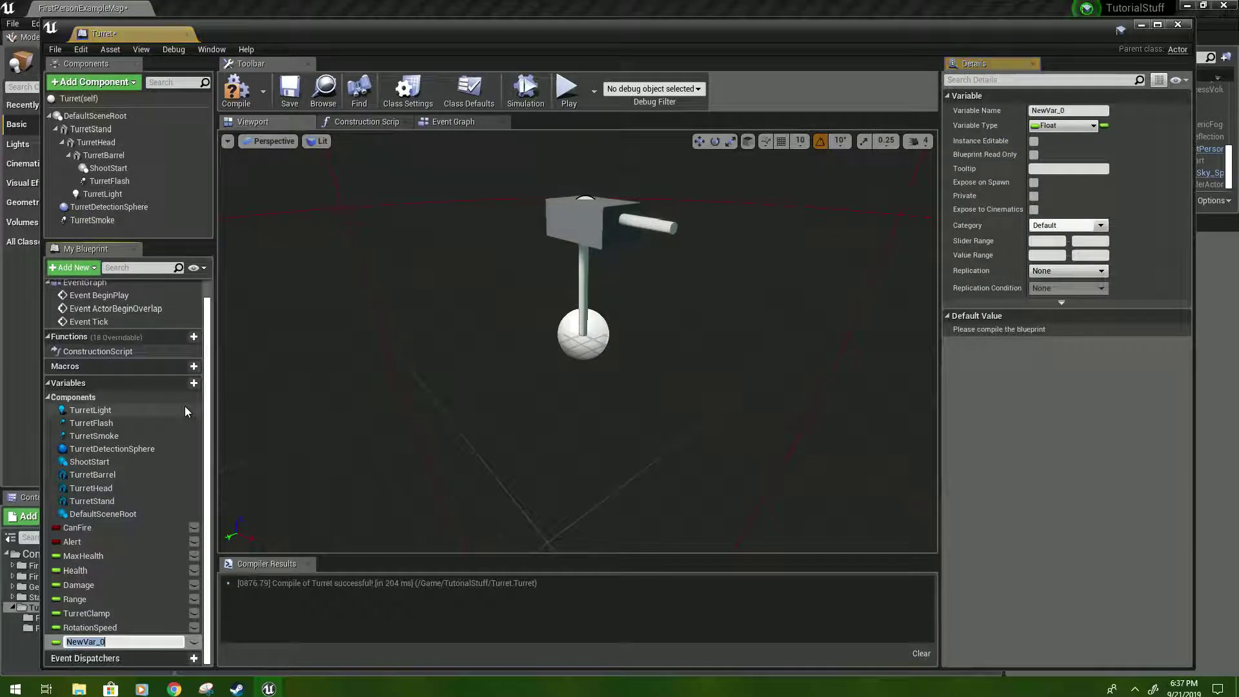
text(Fire)
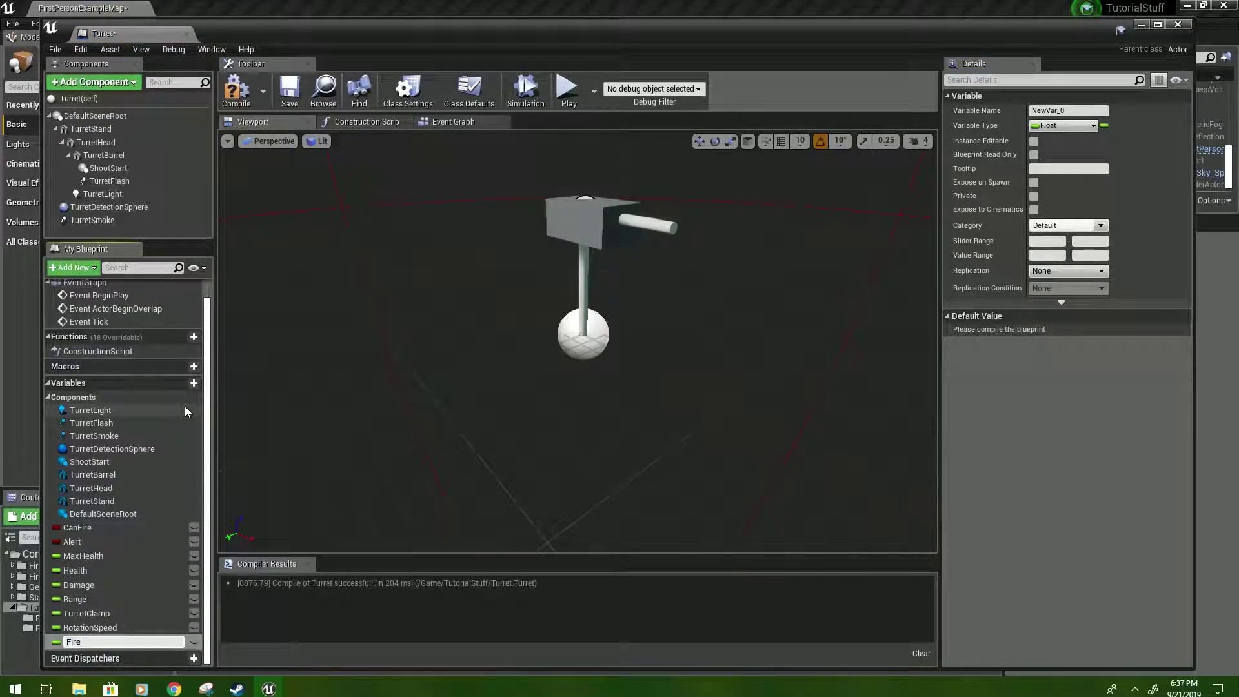
text(Rate)
key(Return)
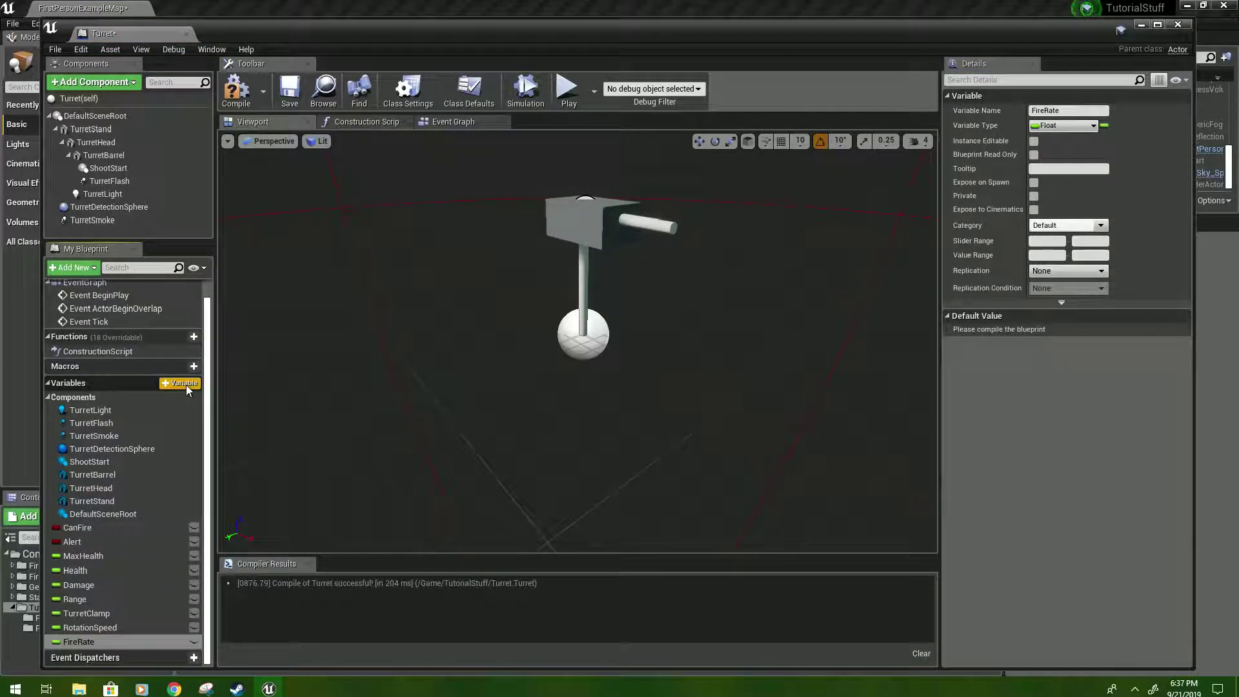
click(186, 385)
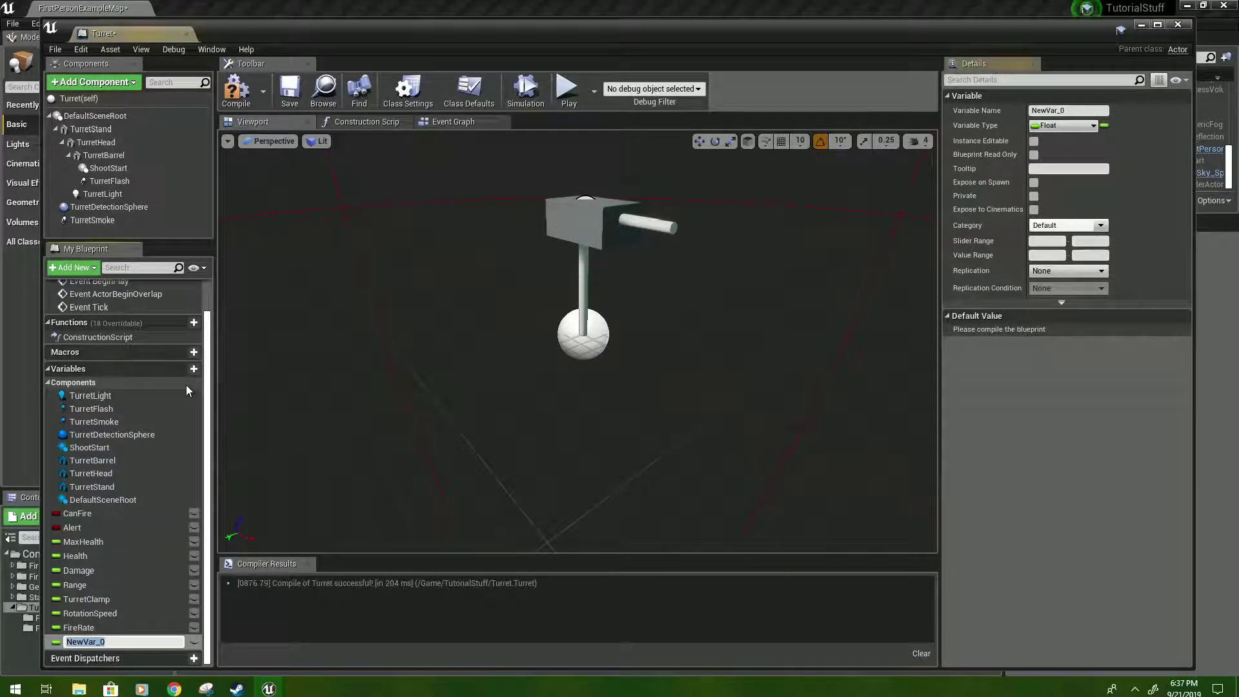
text(TurretMemo)
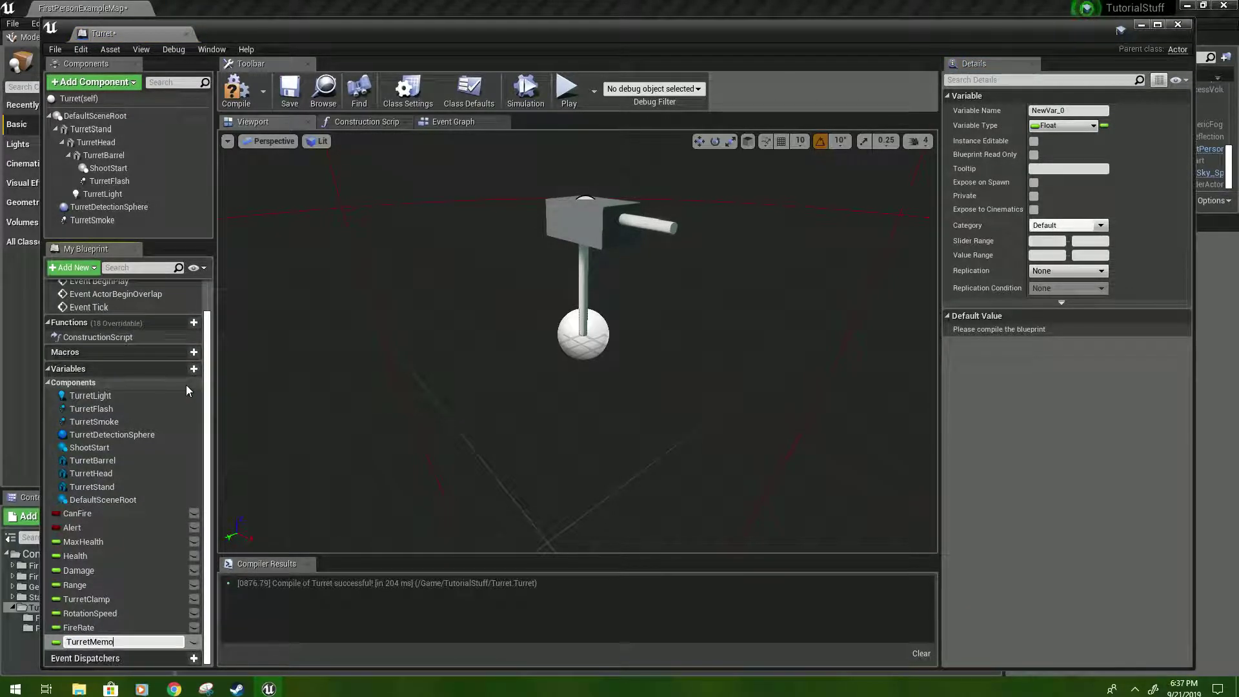
text(me)
key(Return)
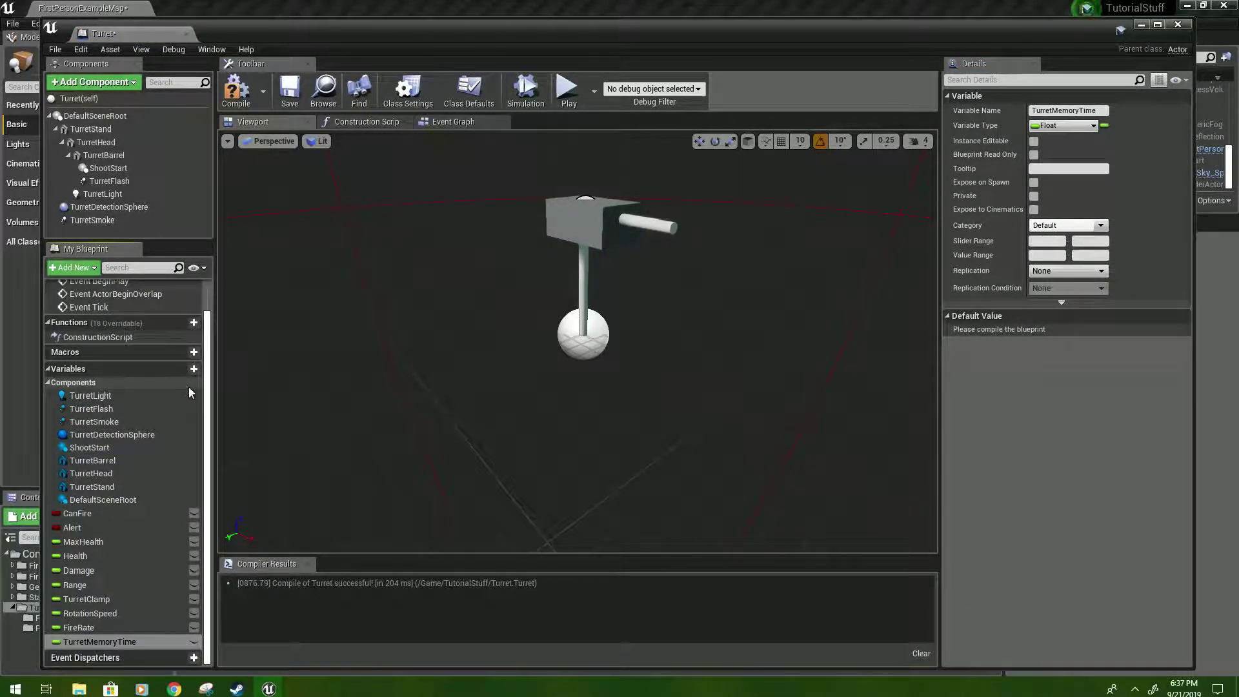
click(236, 91)
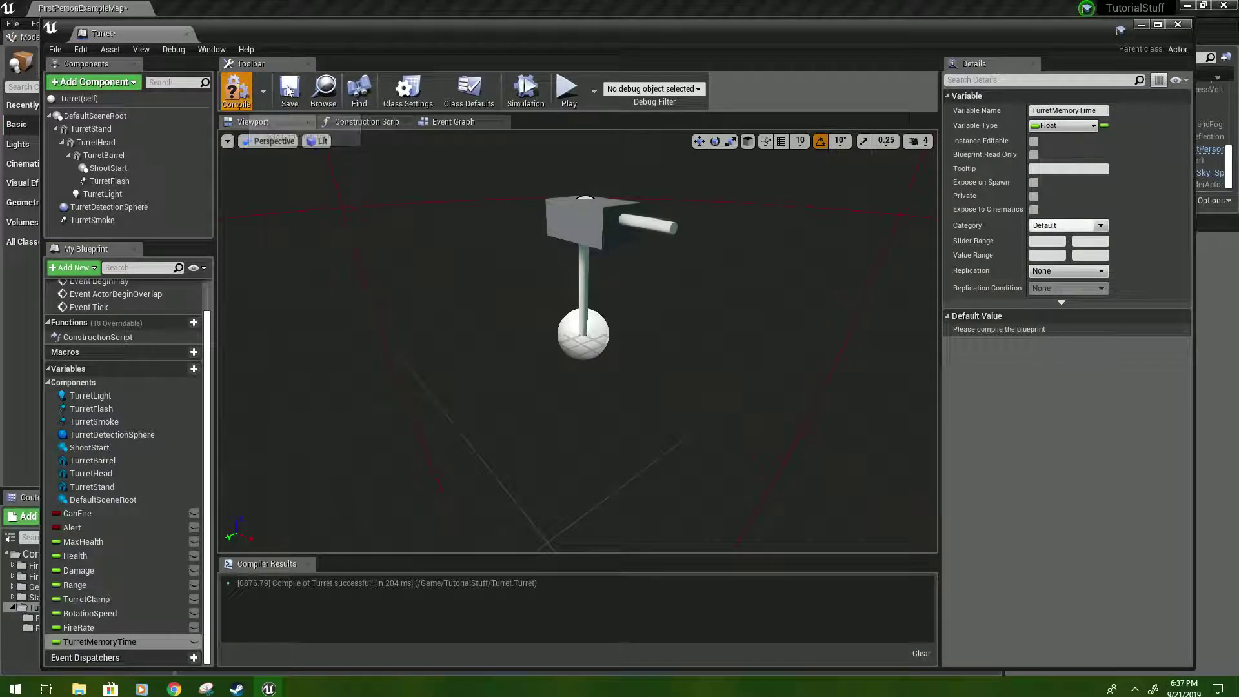
click(290, 90)
drag(40, 13, 4, 0)
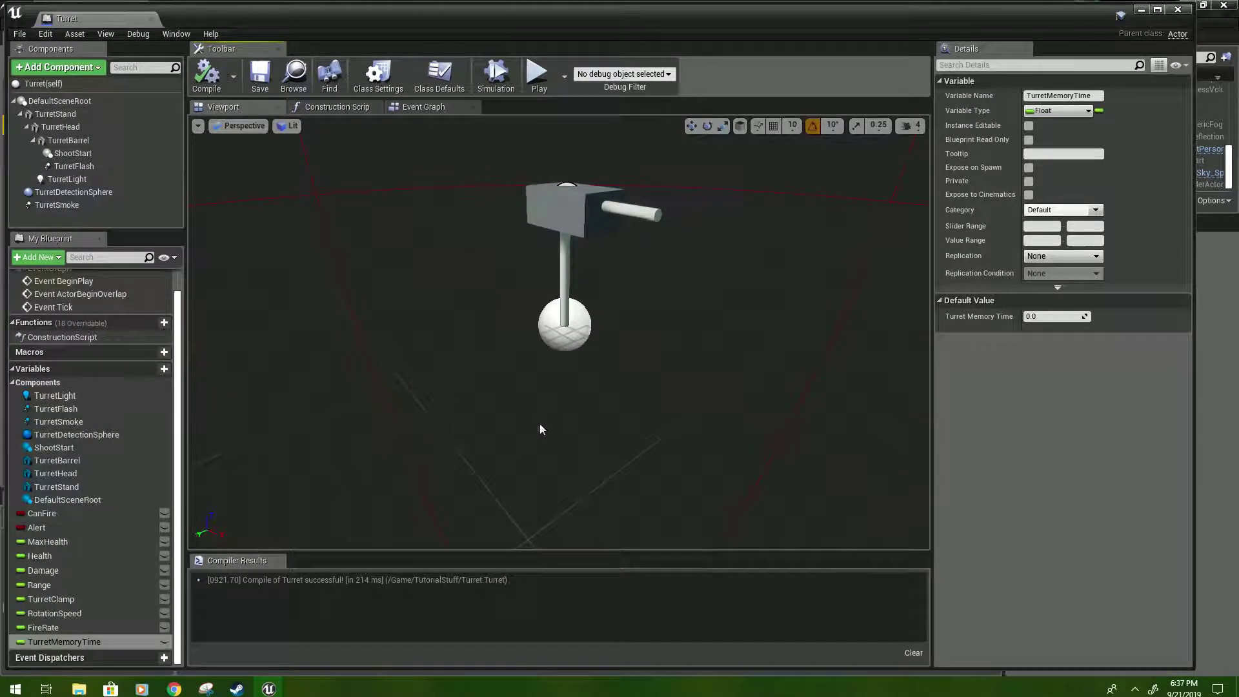
- Add a TargetClass variable typed as an Actor class reference
click(151, 371)
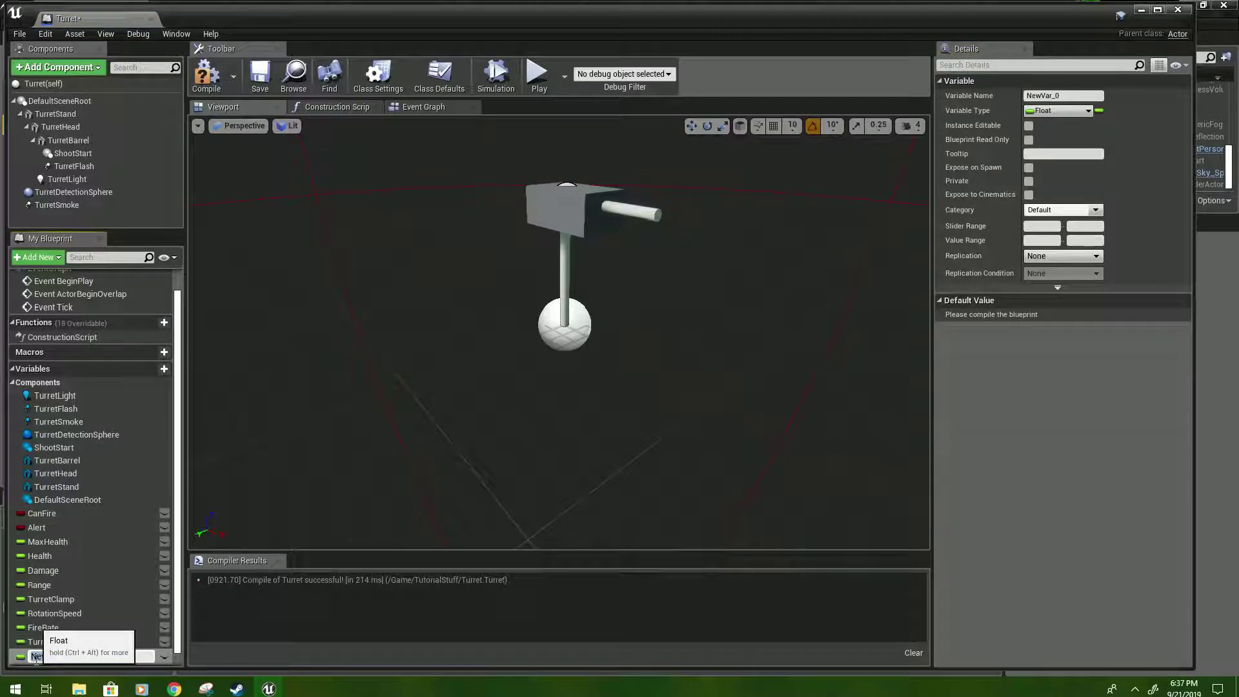
text(TargetClass)
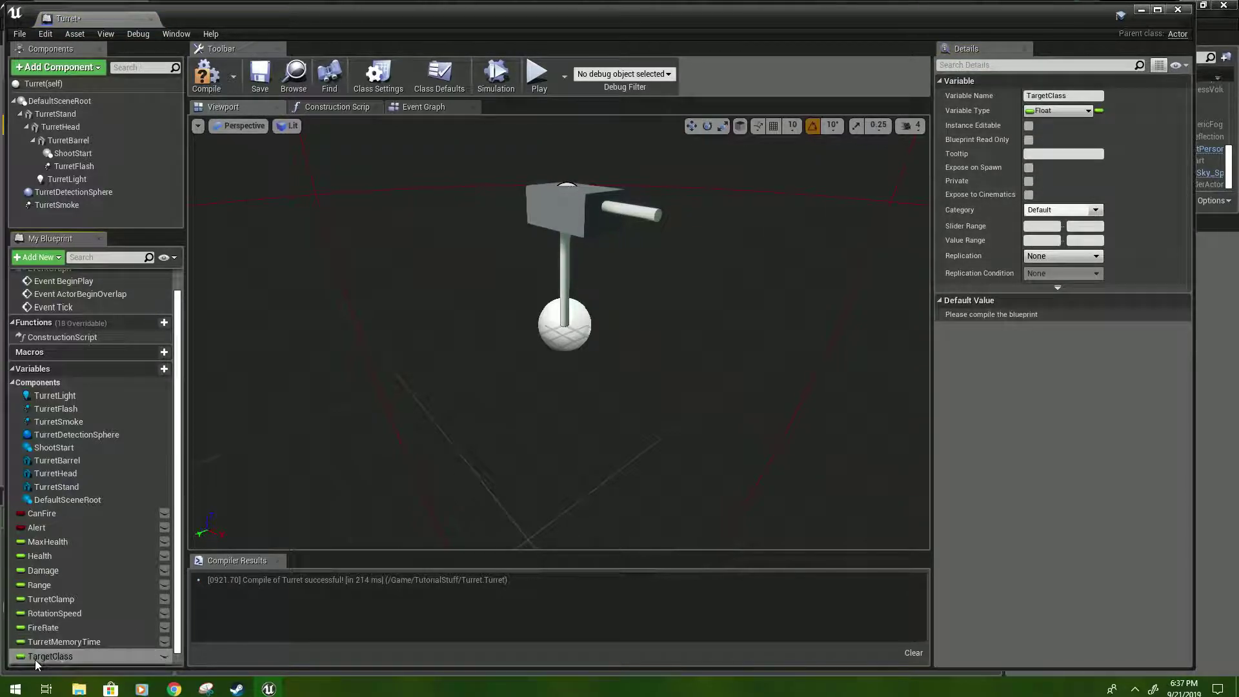
key(Return)
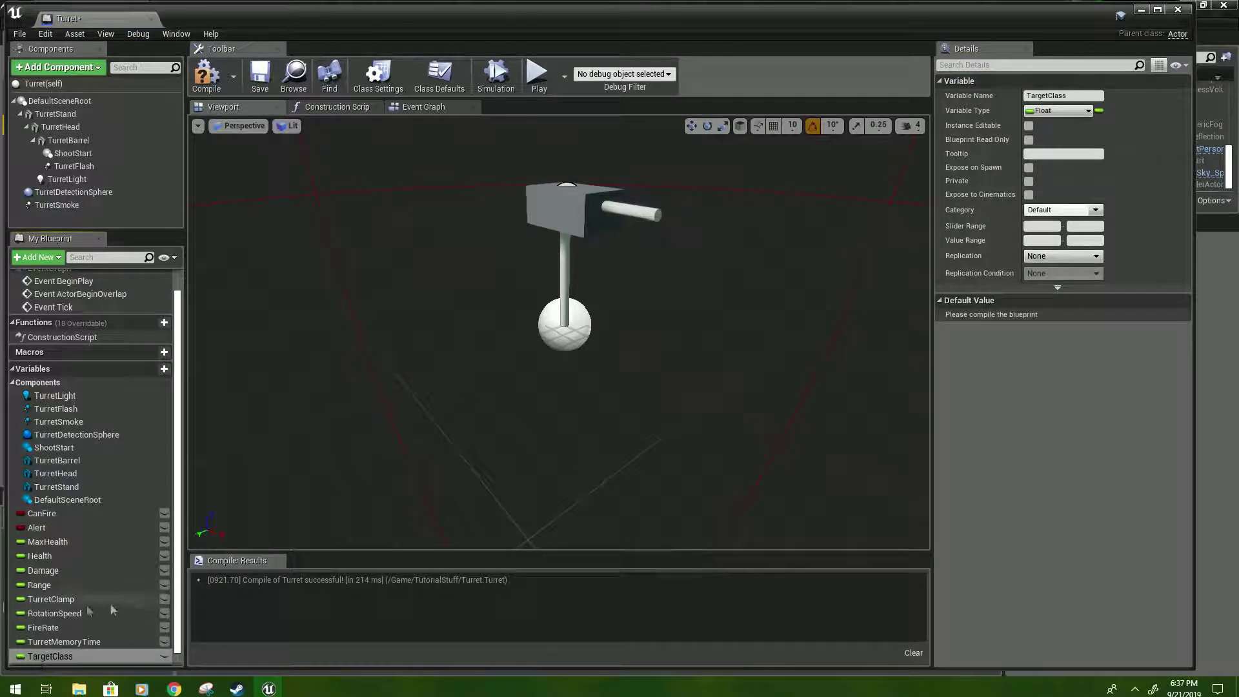
click(20, 657)
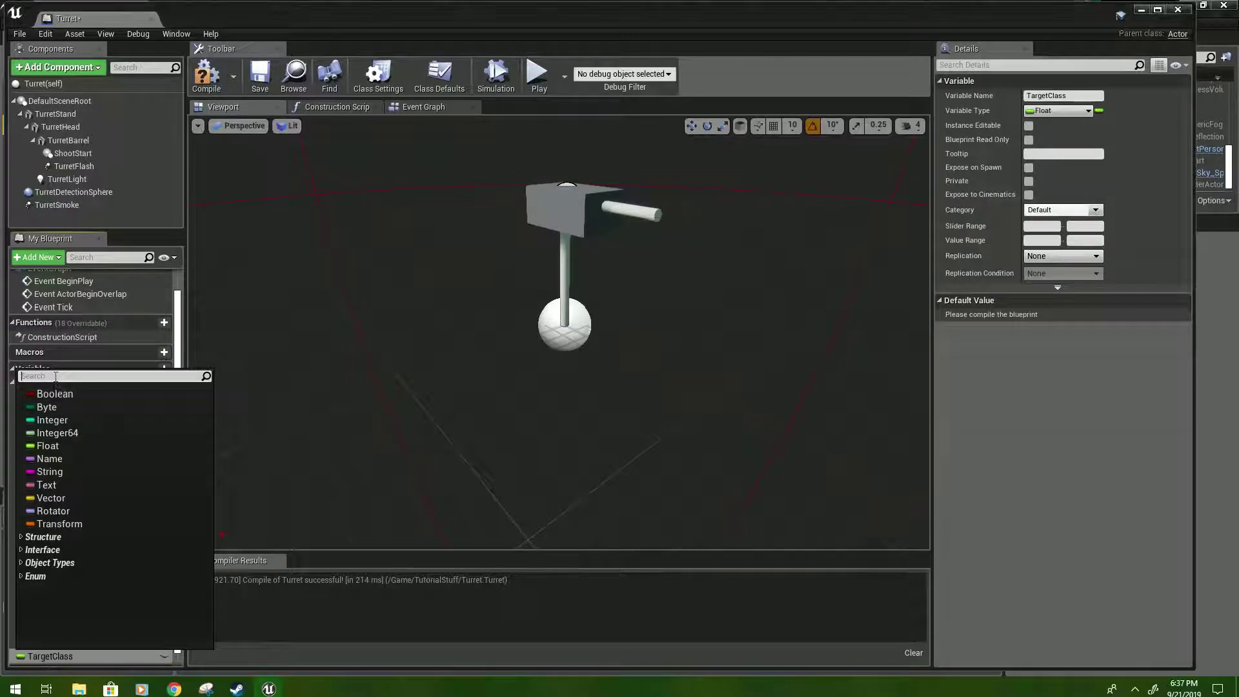
text(actor)
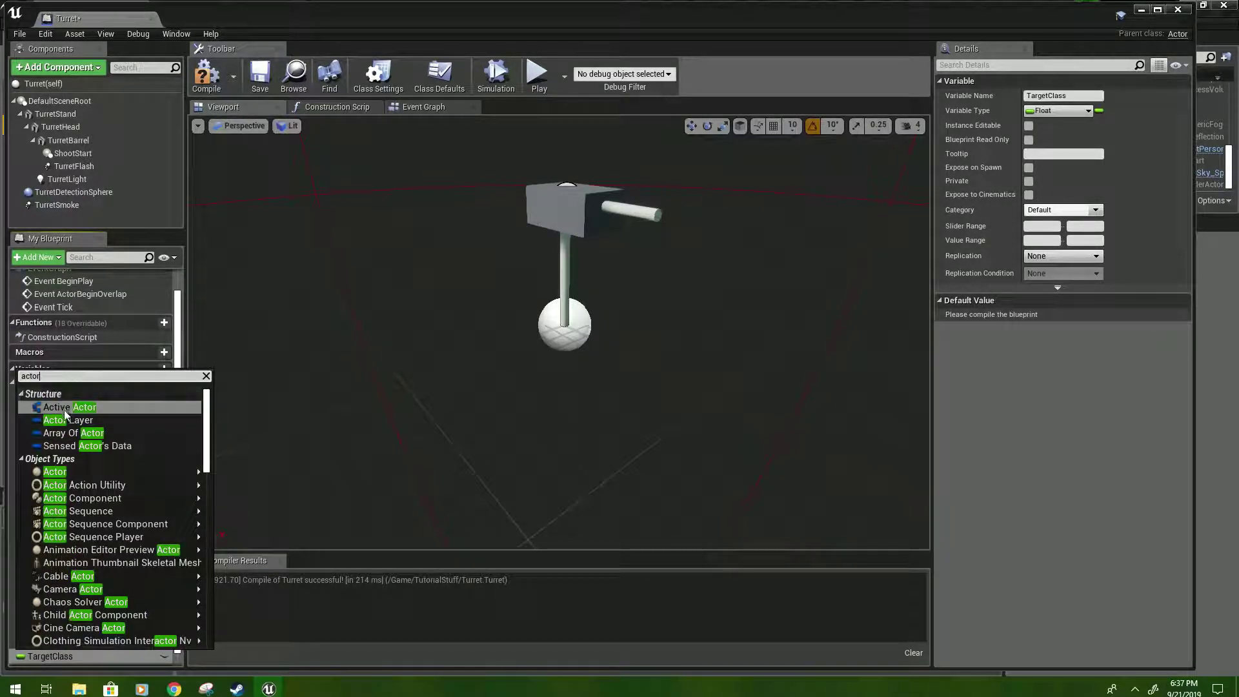
mouse_move(71, 471)
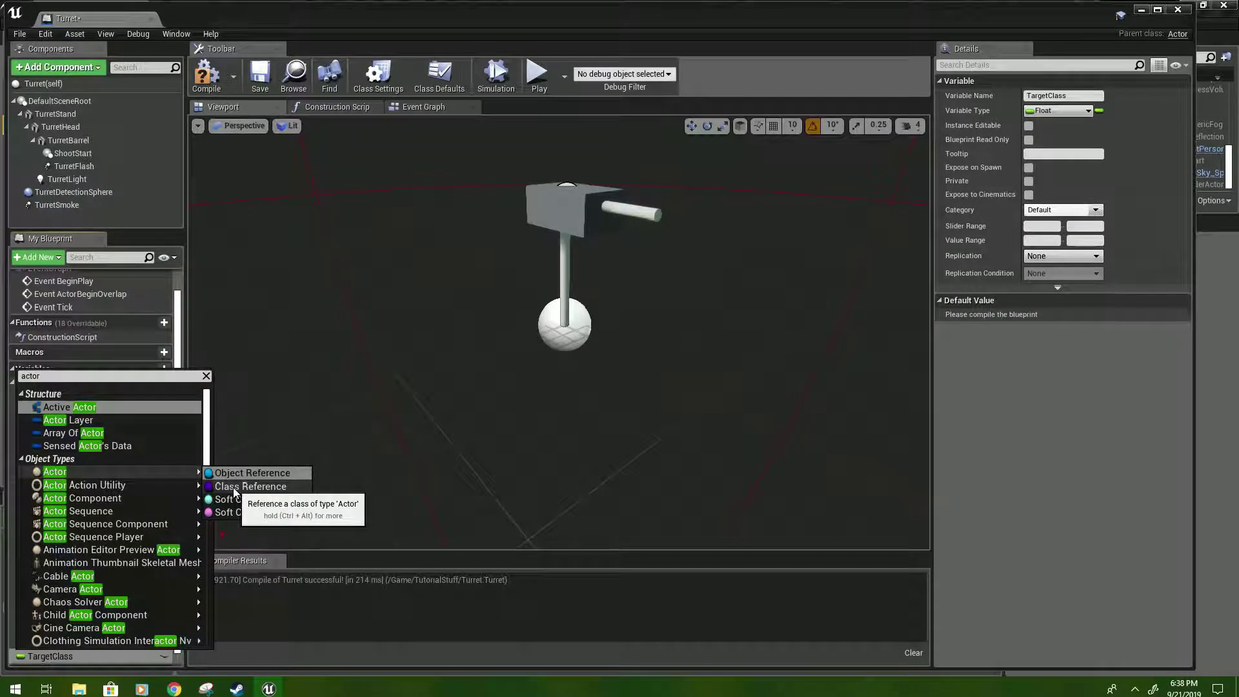
click(234, 487)
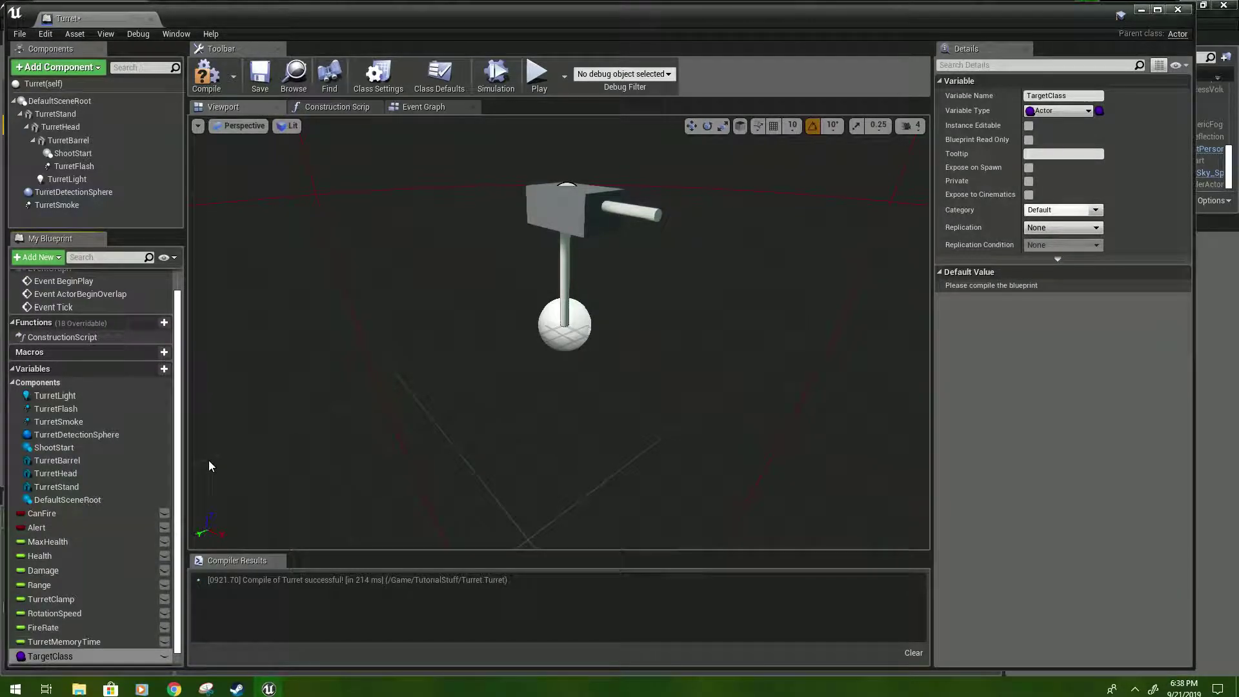
- Add a TargetPreferences variable and a Target variable typed as an Actor object reference
click(150, 371)
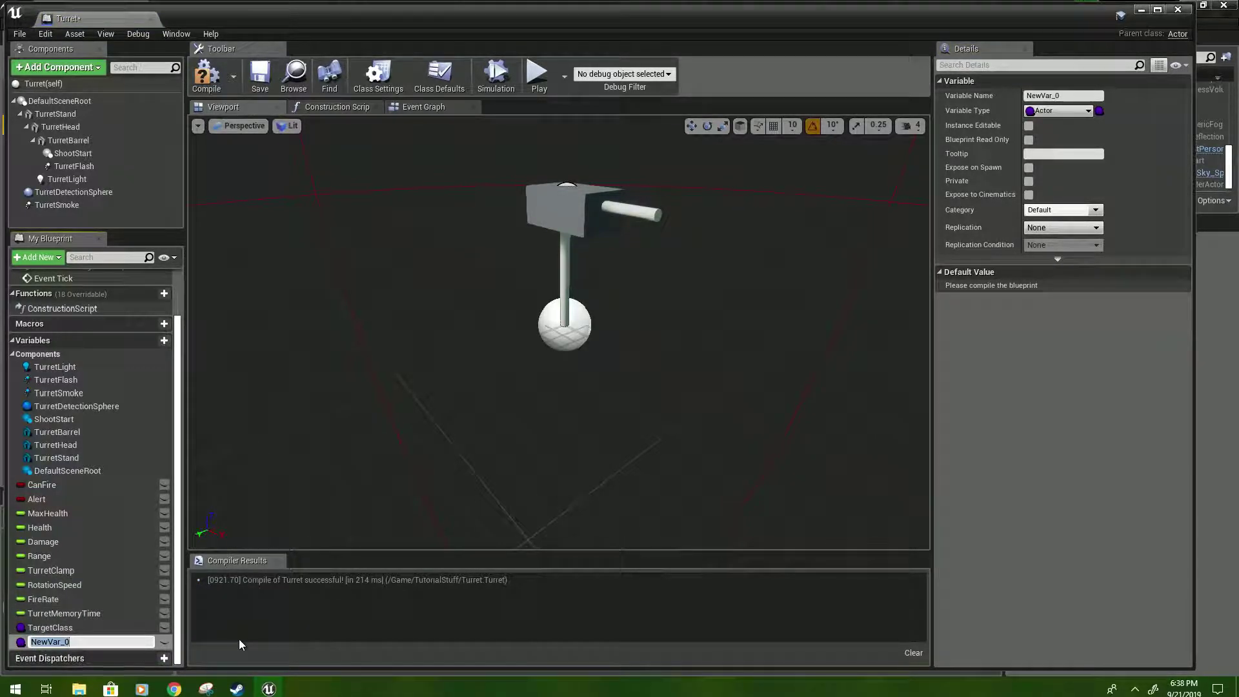
text(TargetPreferences)
key(Return)
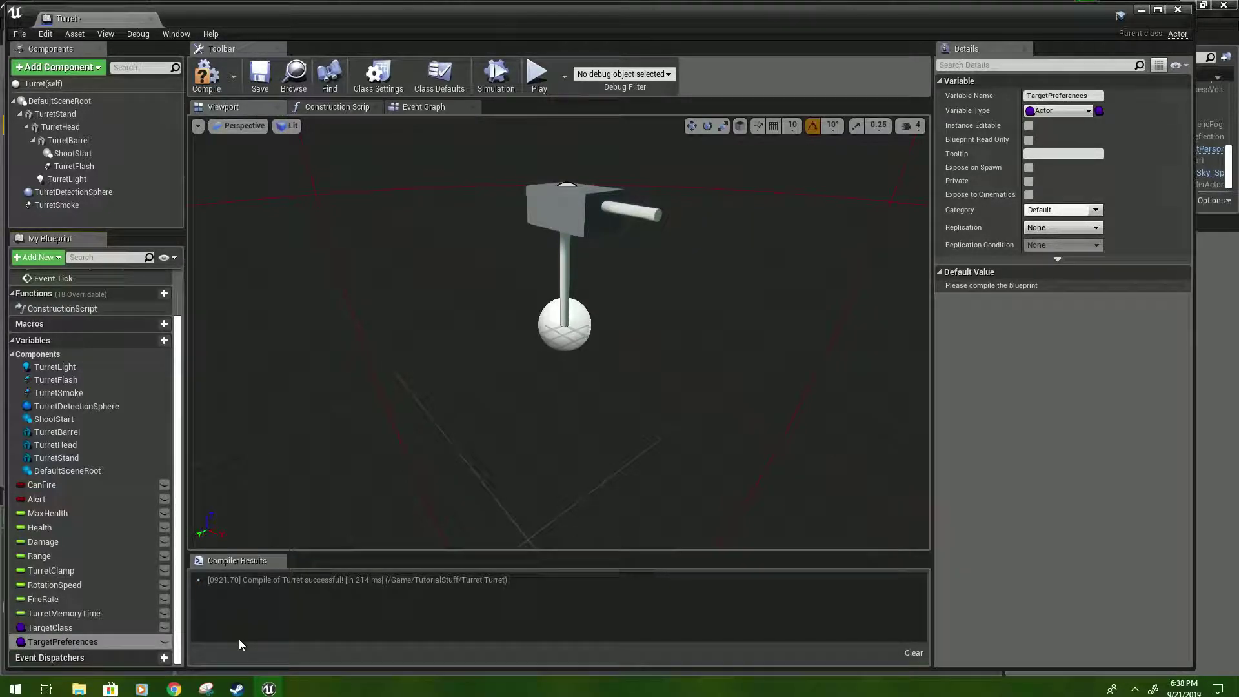
click(147, 340)
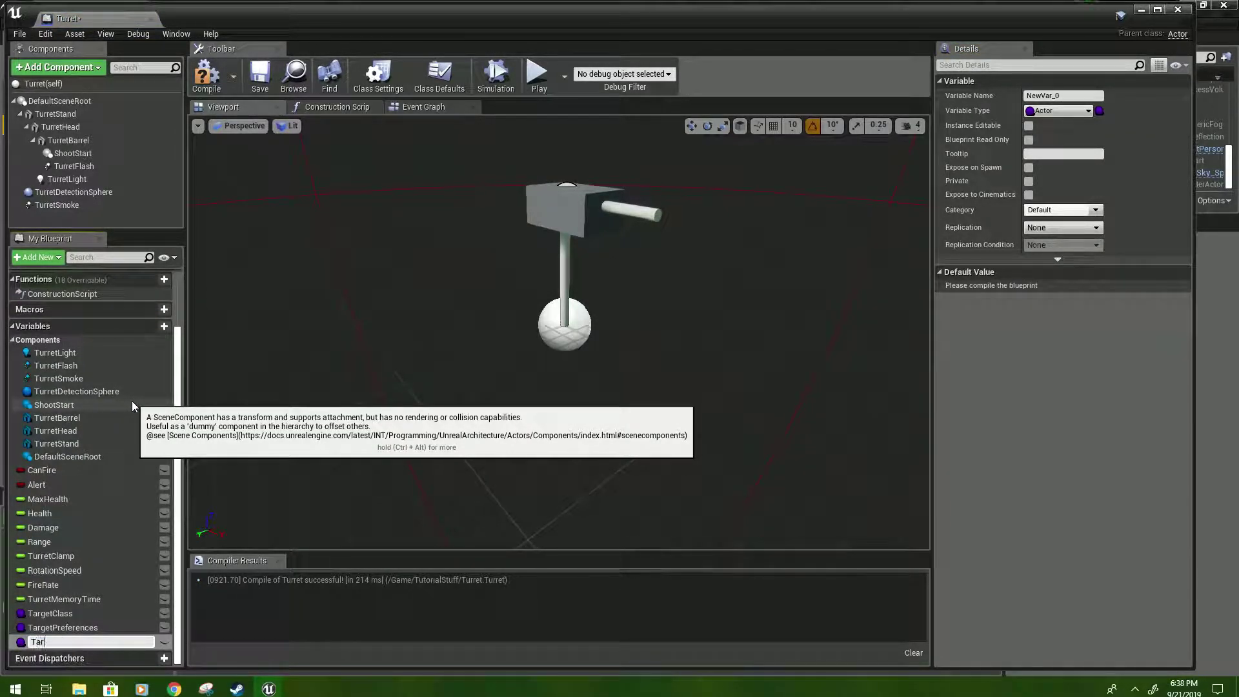
click(21, 644)
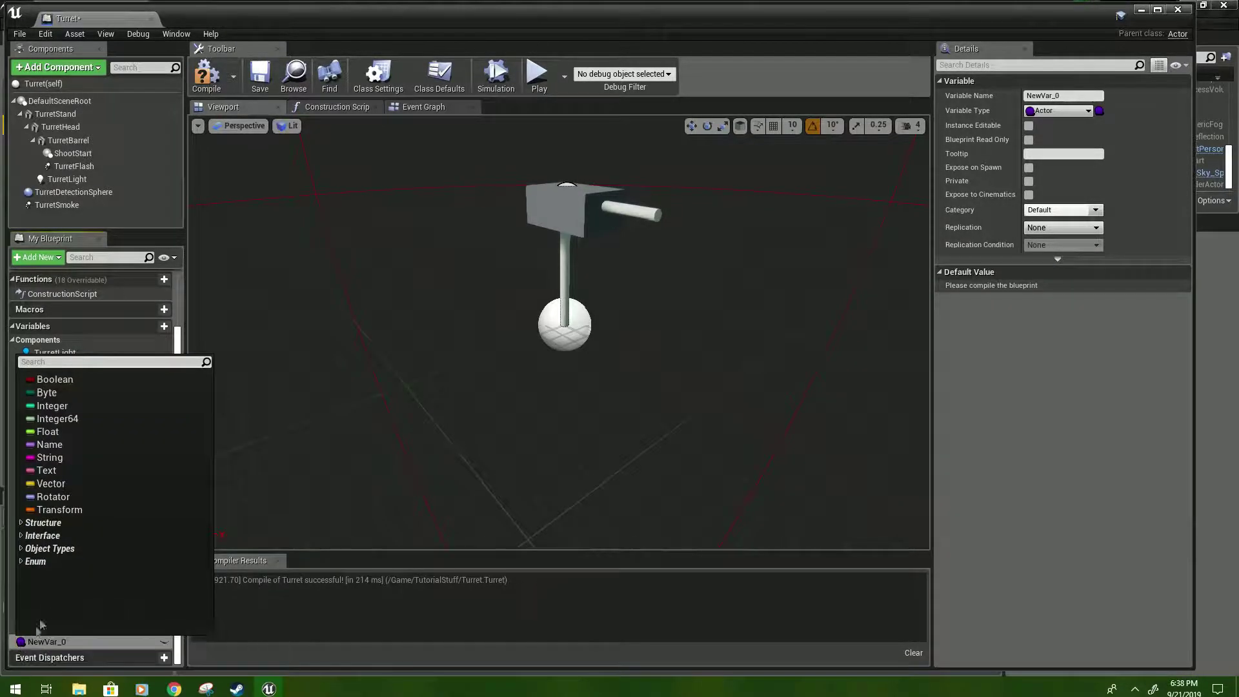
text(actor)
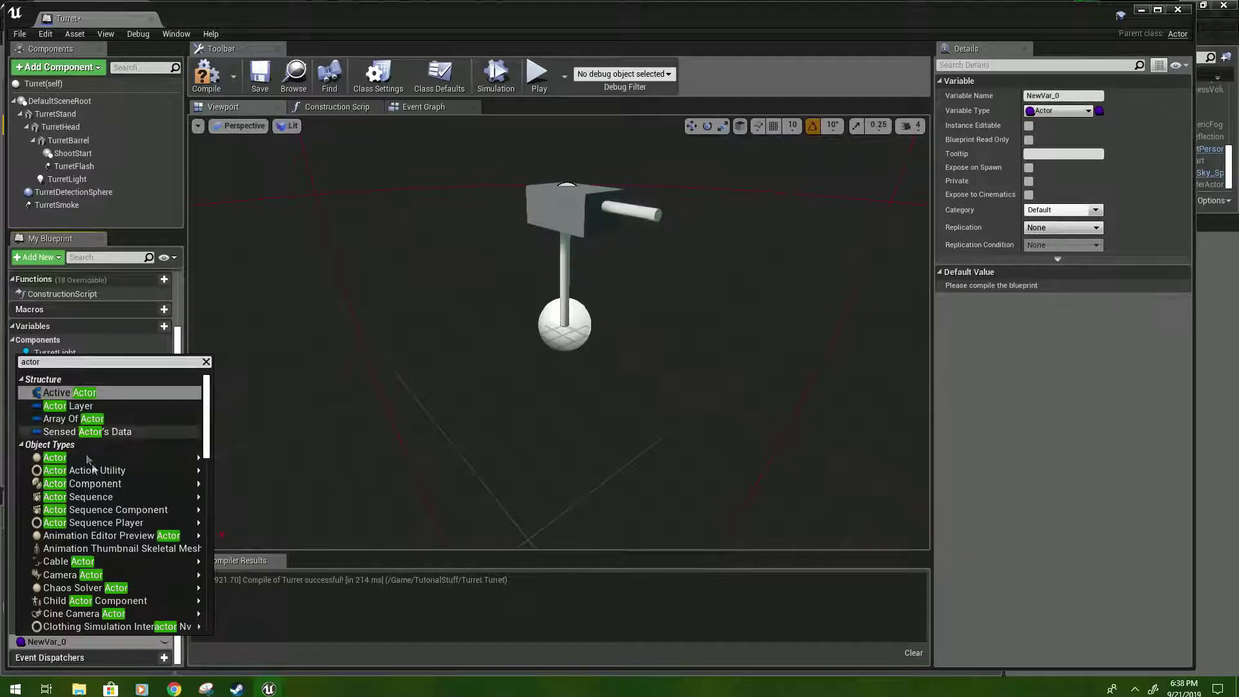
mouse_move(187, 458)
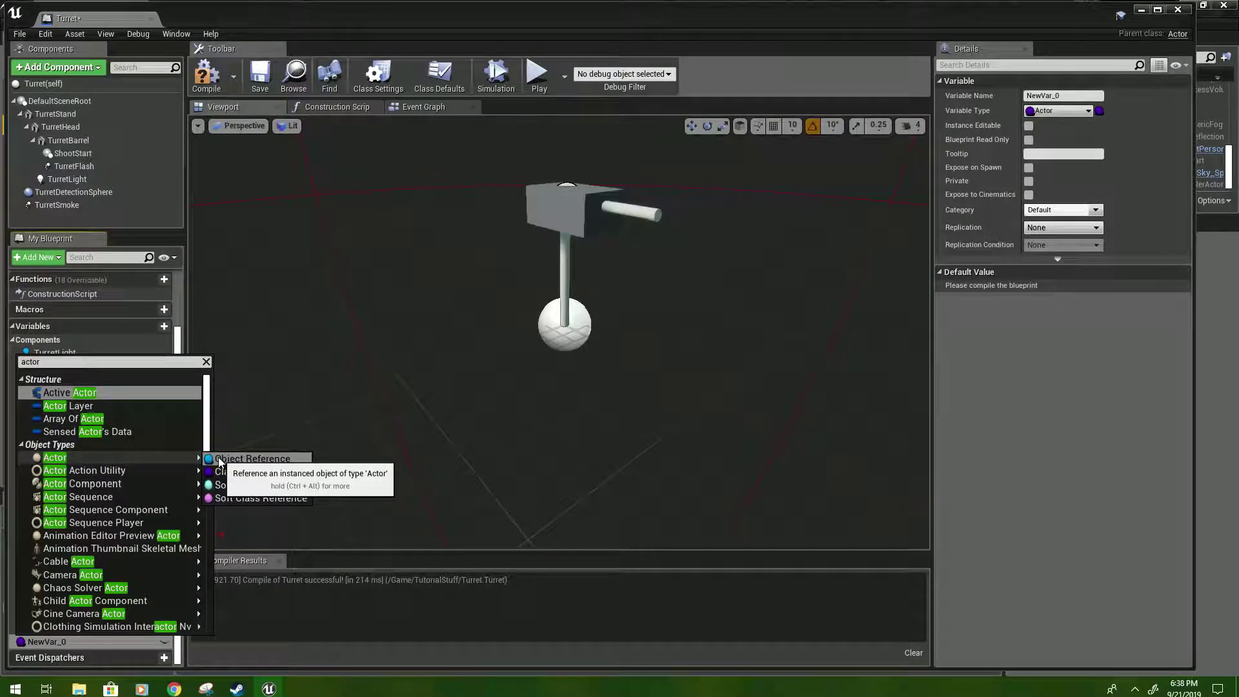
click(219, 459)
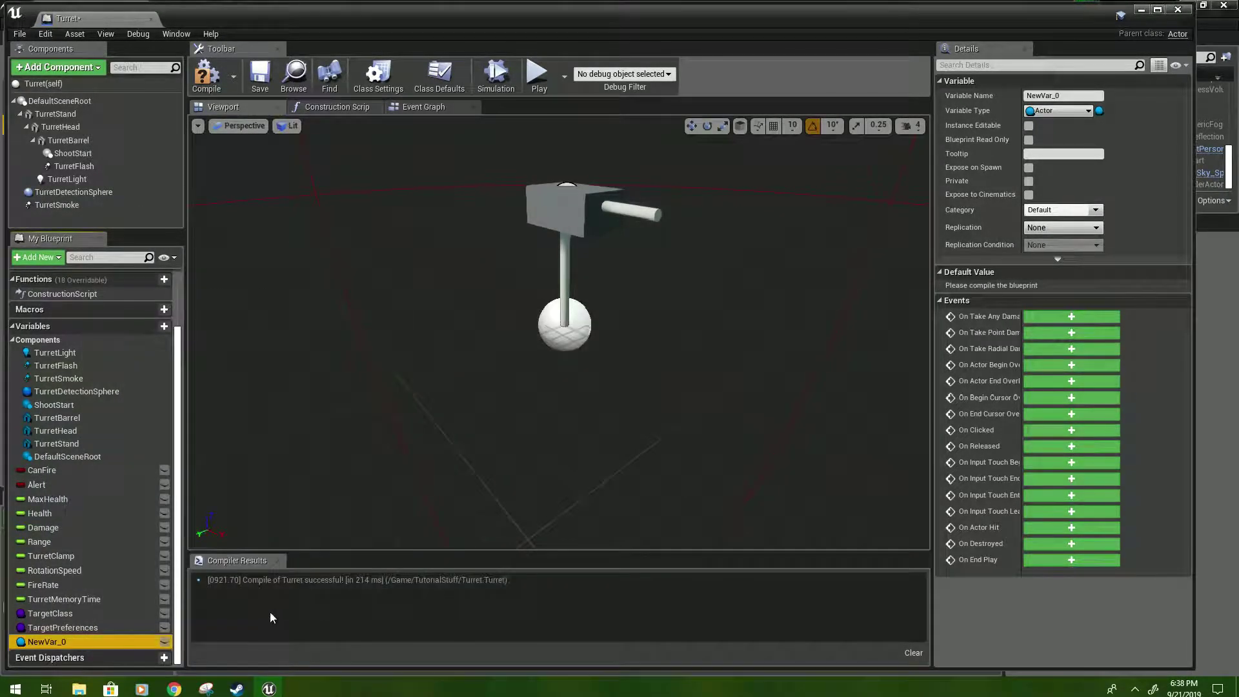
key(F2)
text(Target)
key(Return)
- Add a Rotator variable named ScanRot and compile the Blueprint
click(155, 326)
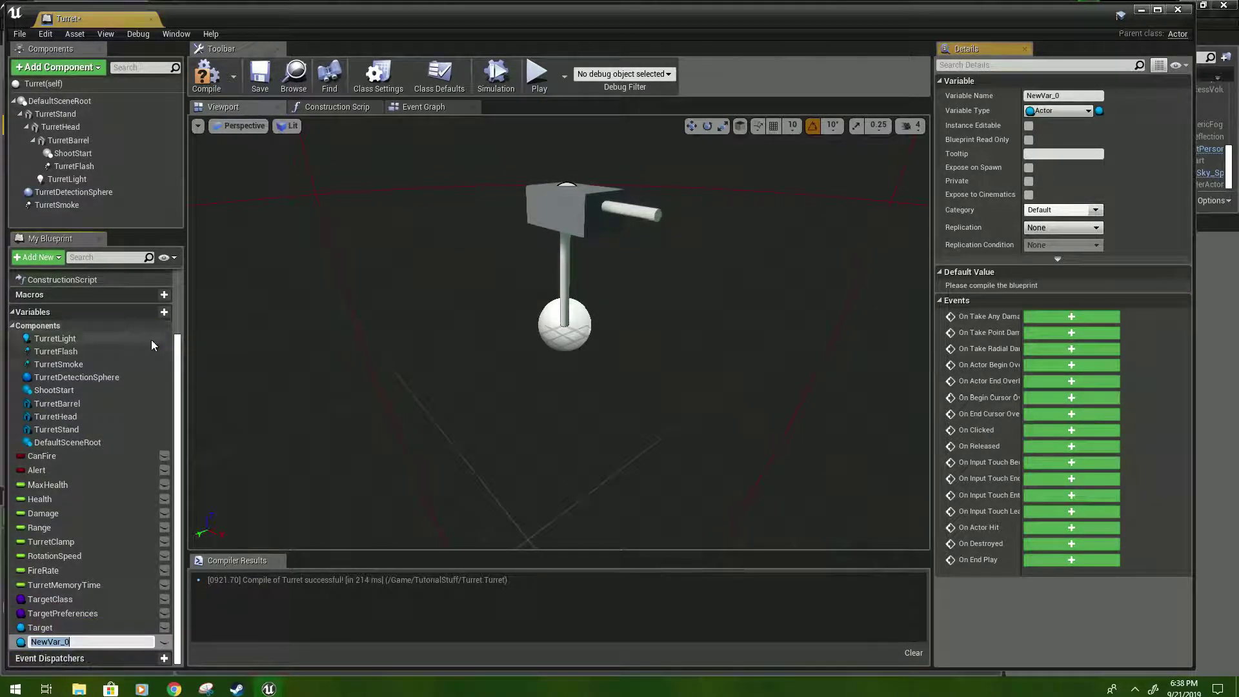
text(Scan)
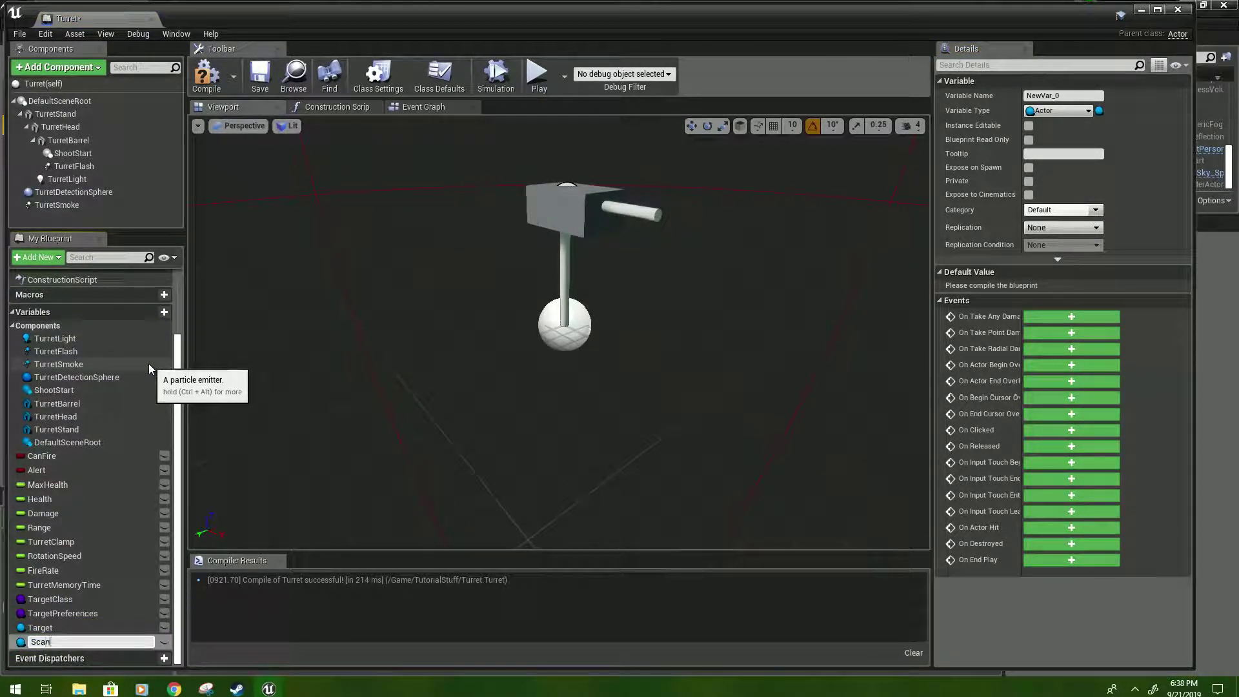
text(Rot)
key(Return)
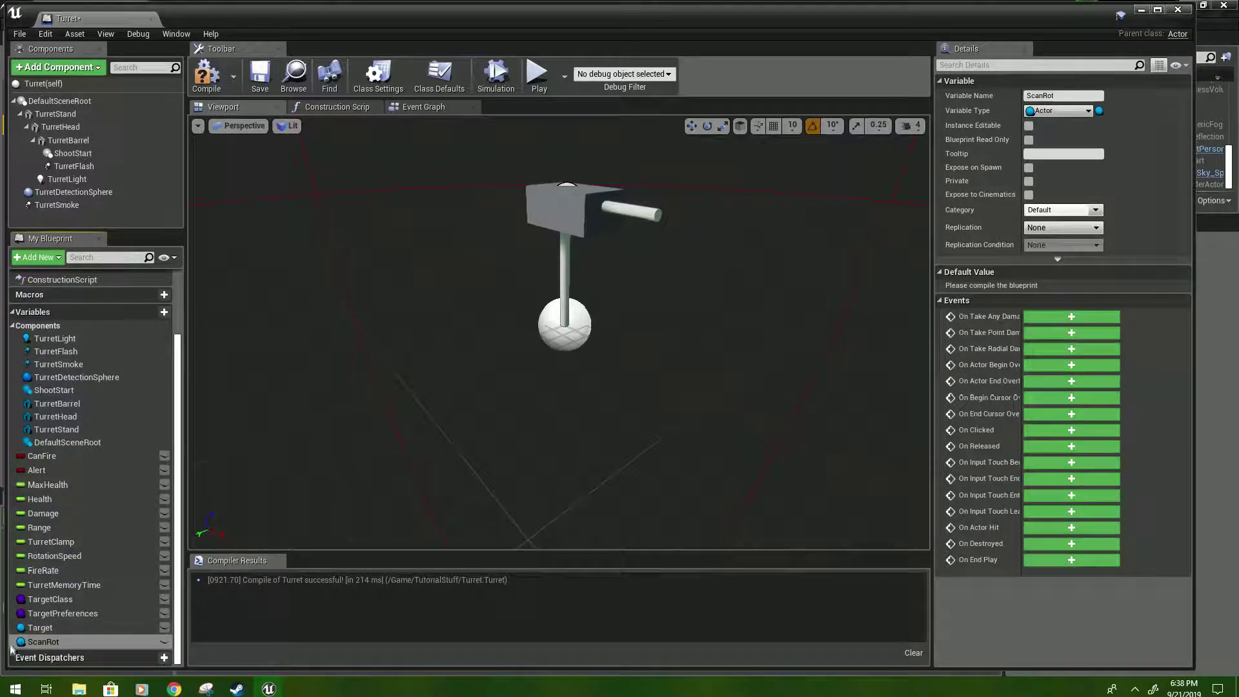
click(20, 642)
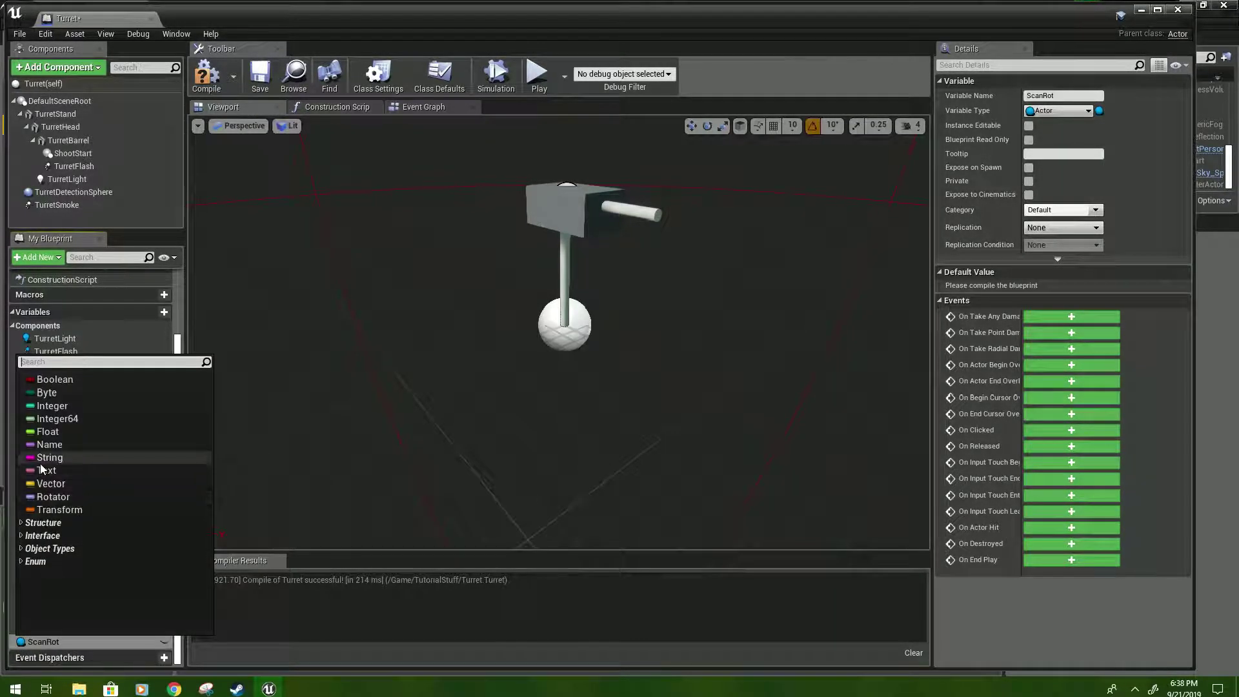
click(52, 497)
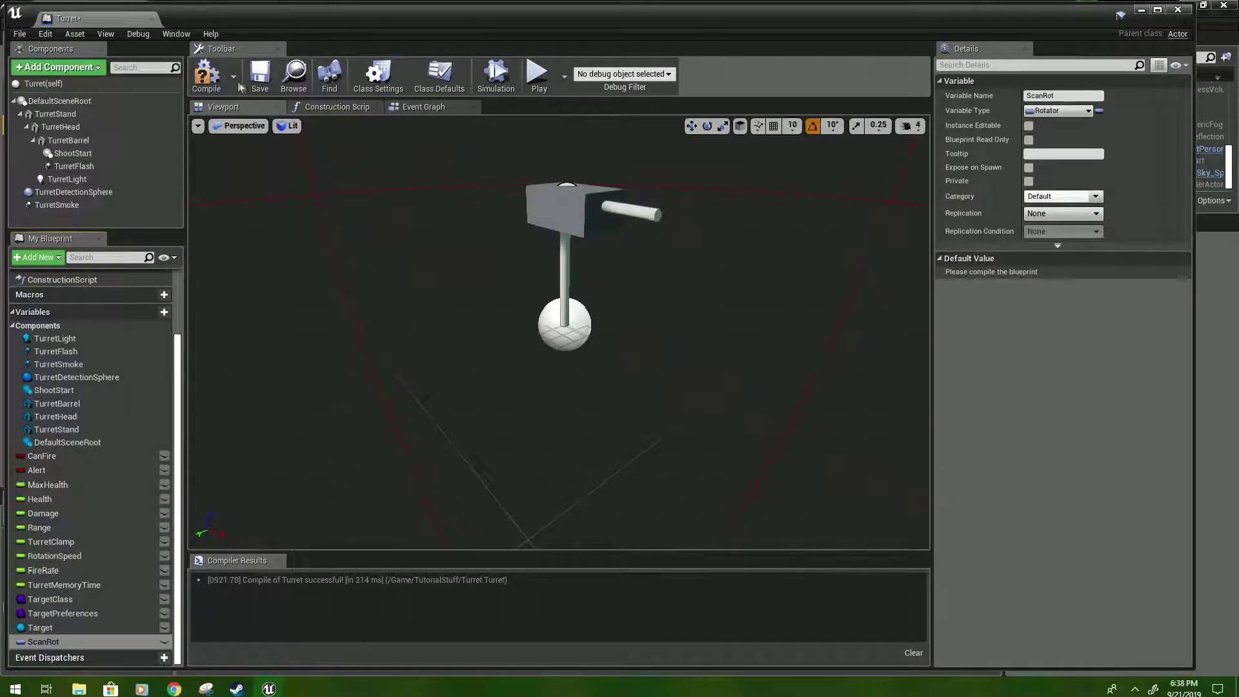
click(208, 77)
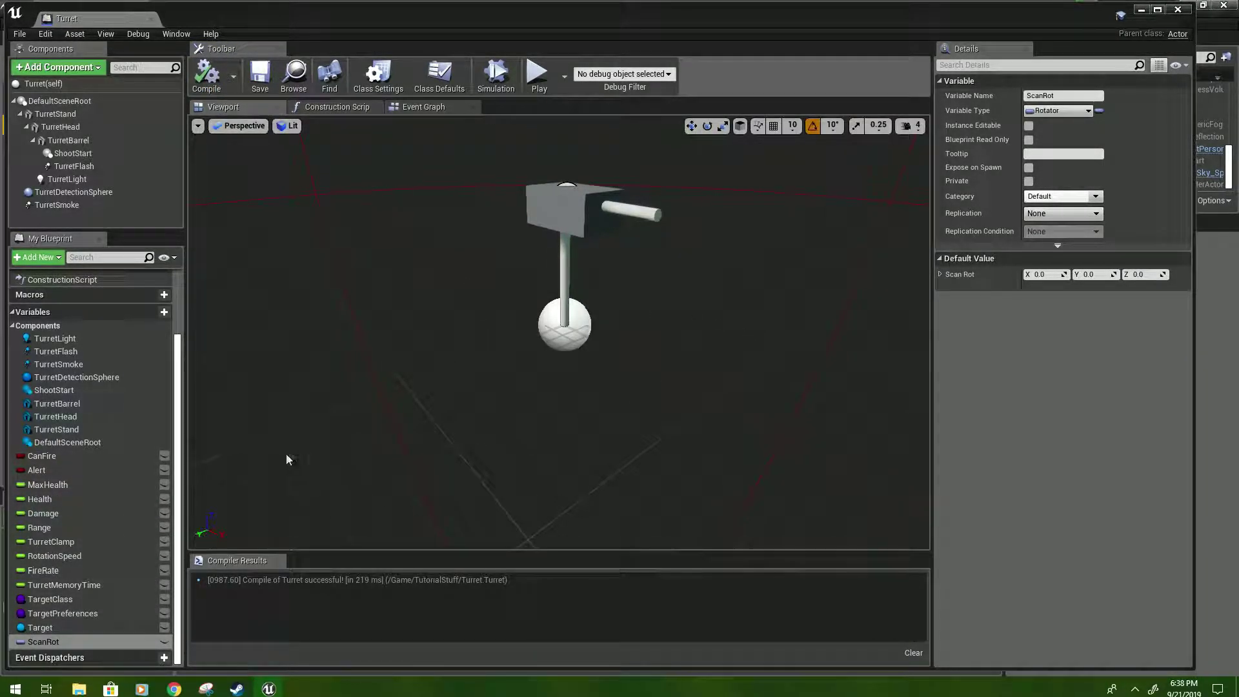
- Create an Enumeration asset named TurretEnums in the TutorialStuff folder
click(1141, 10)
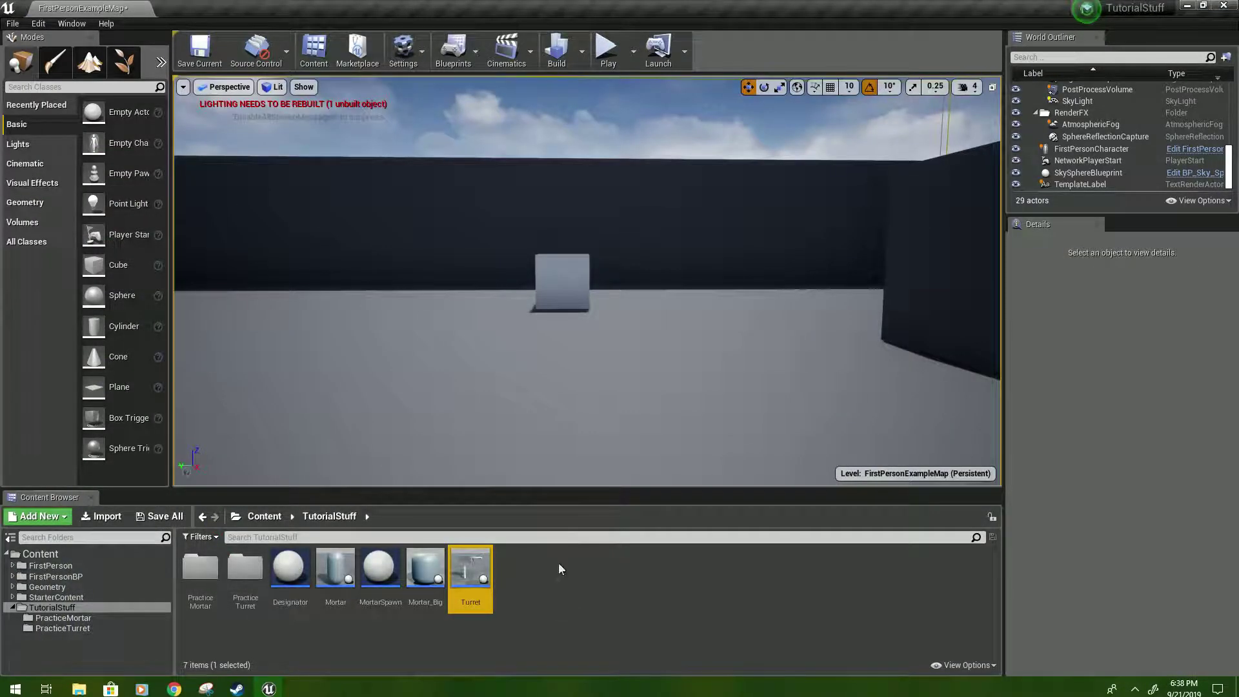
right_click(528, 580)
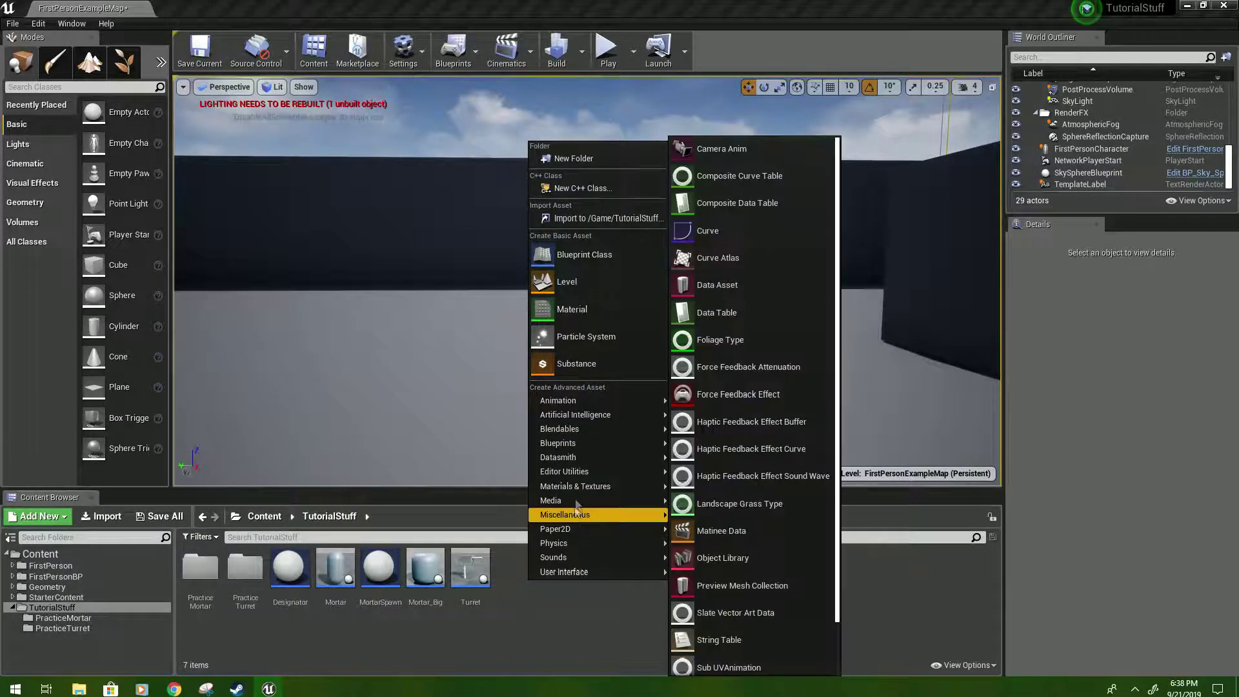
mouse_move(576, 447)
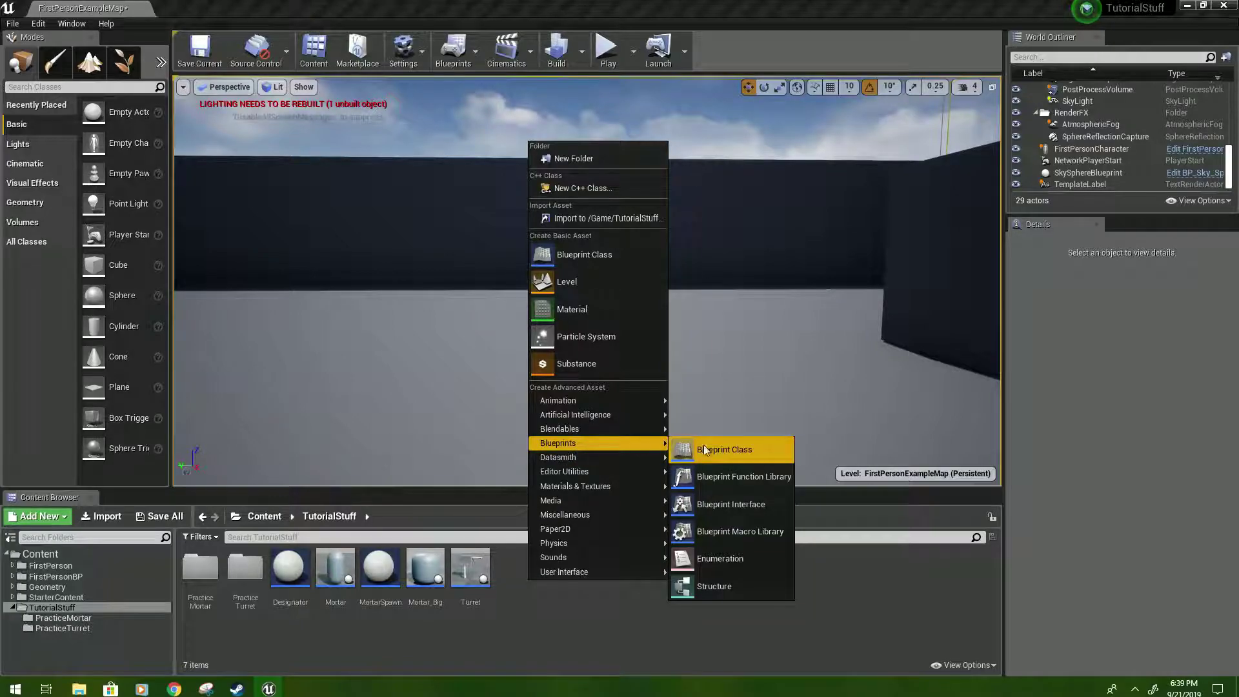
click(718, 560)
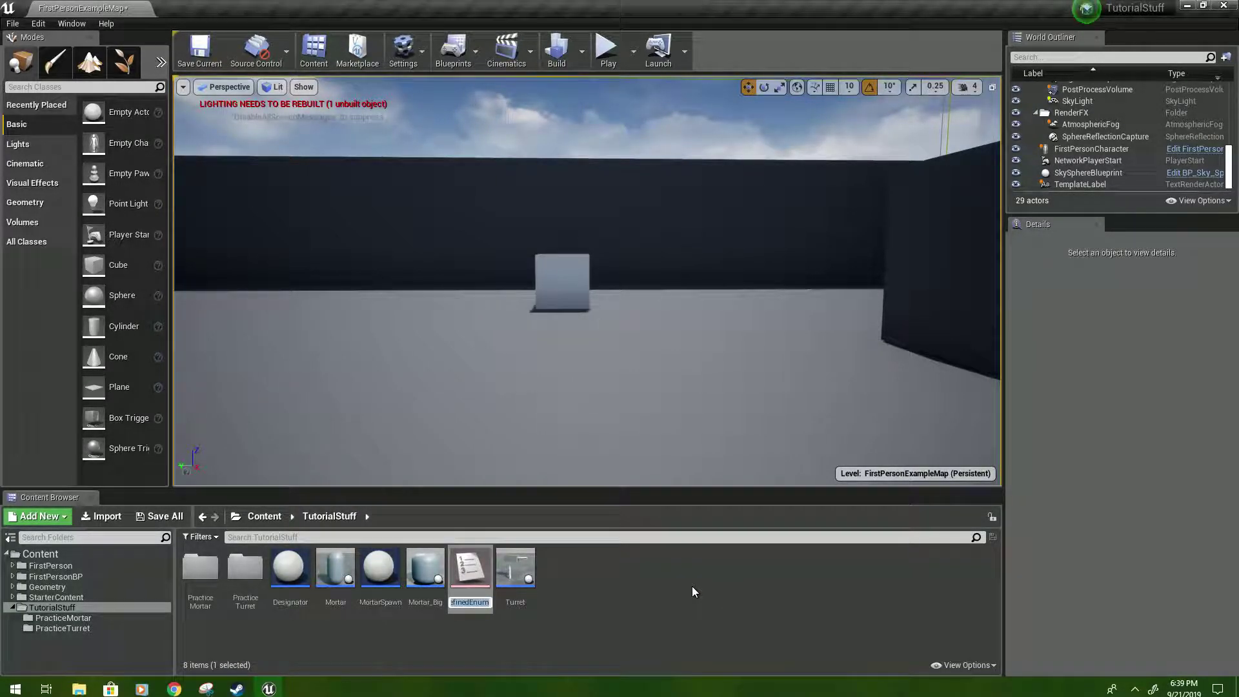
text(TurretEnums)
key(Return)
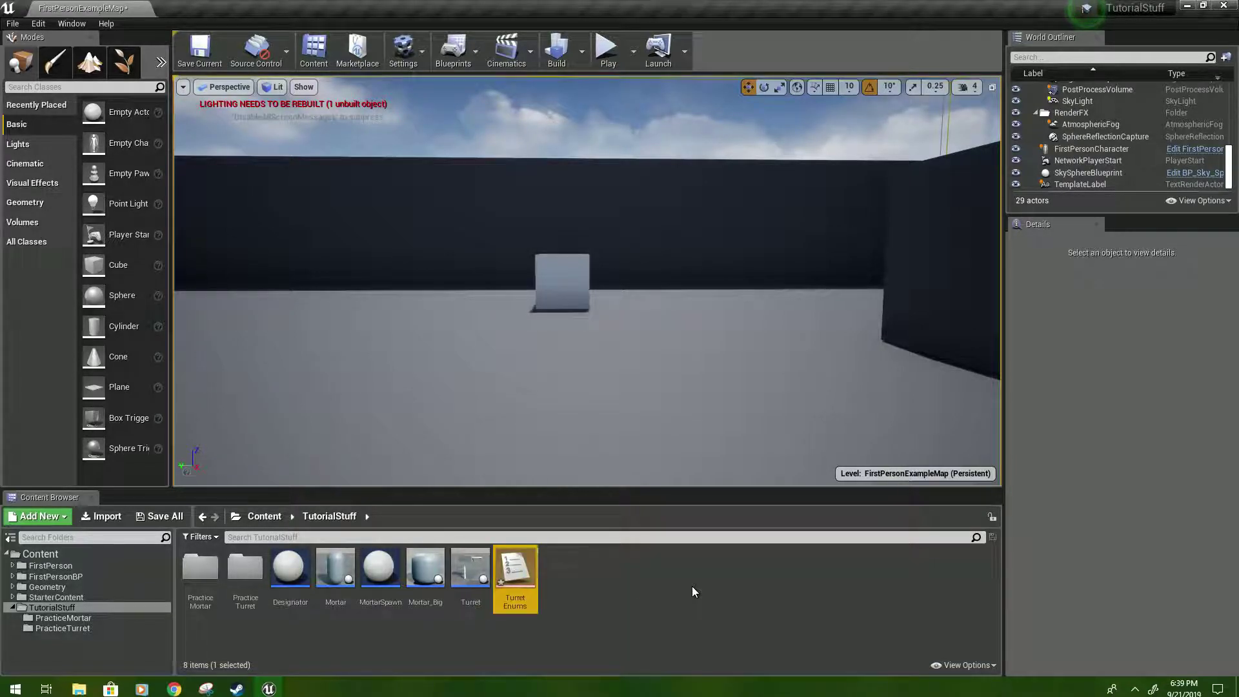
click(541, 598)
click(521, 584)
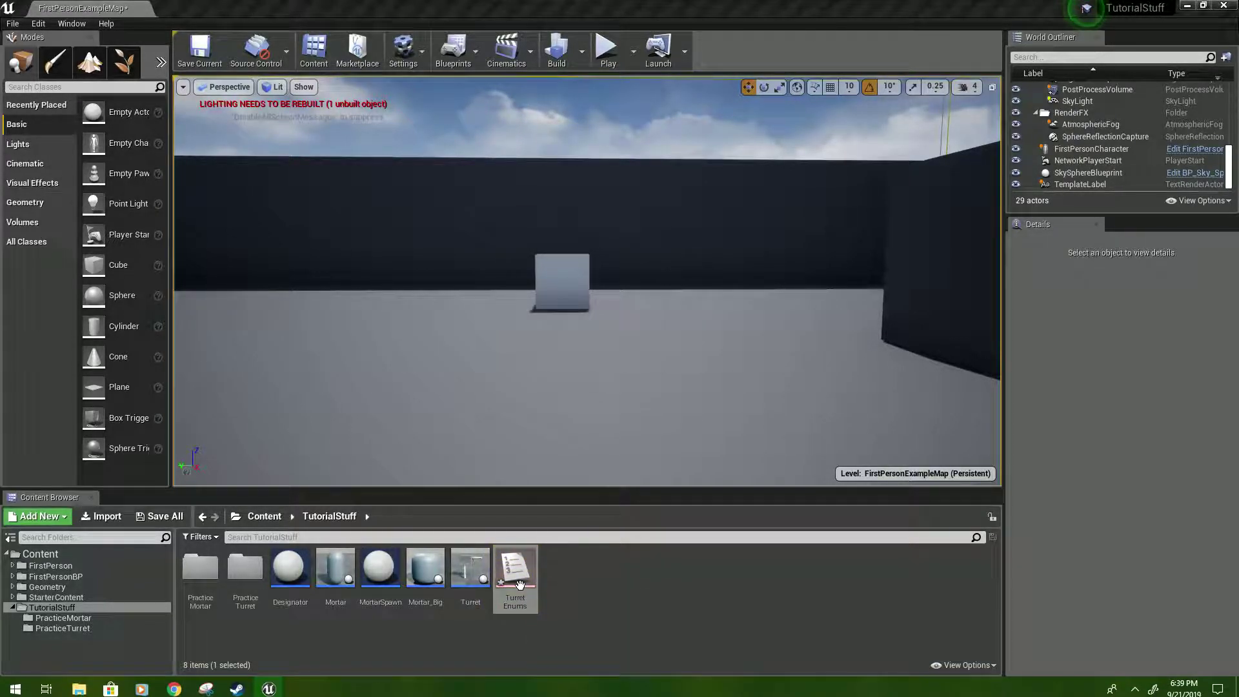
- Open TurretEnums in an enlarged editor and add four enumerators
double_click(520, 584)
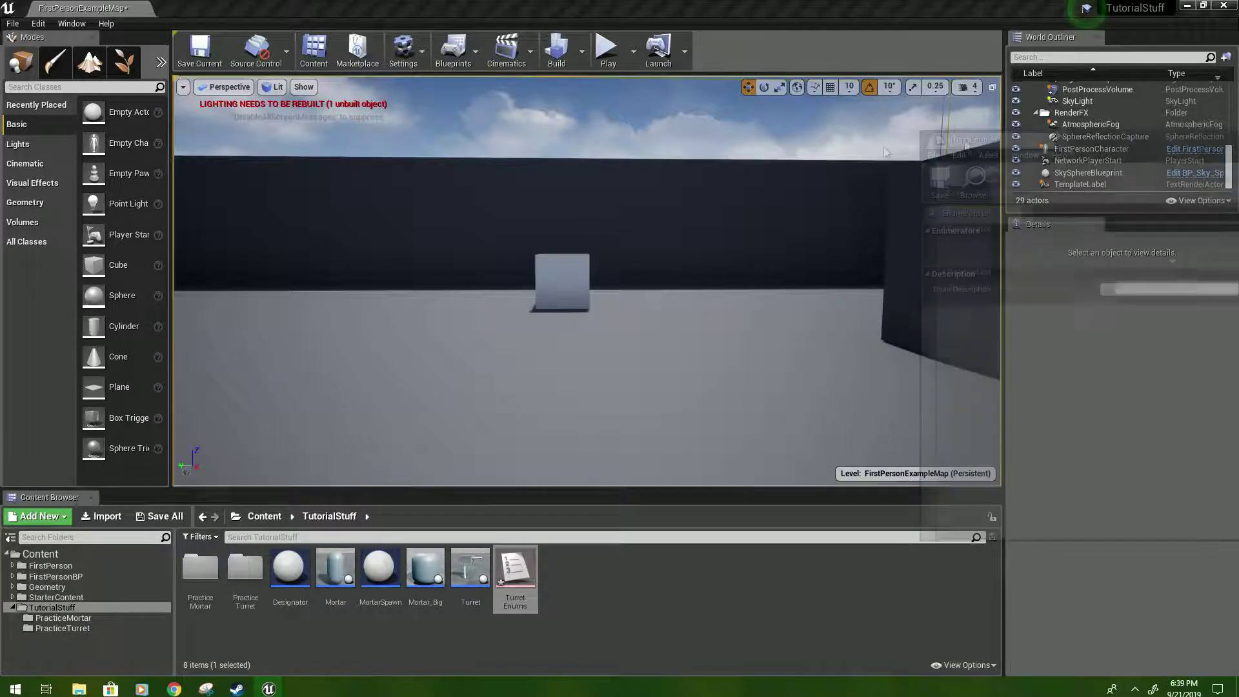
drag(269, 129, 85, 58)
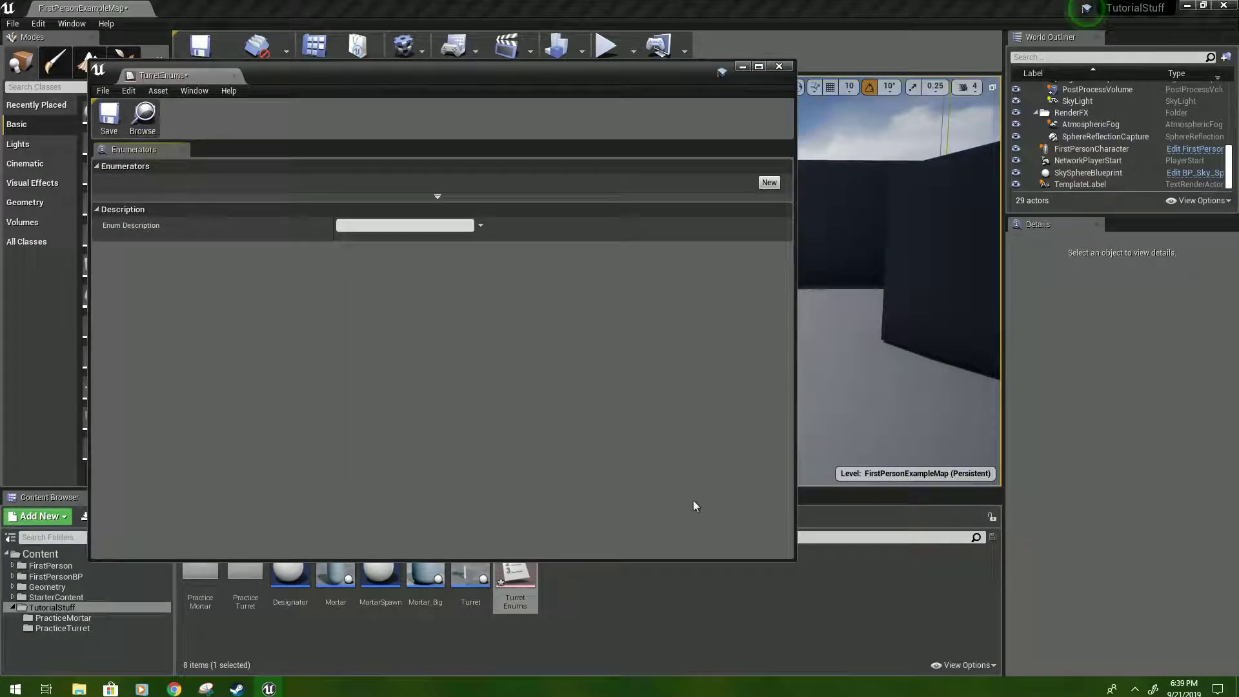
drag(794, 561, 1074, 658)
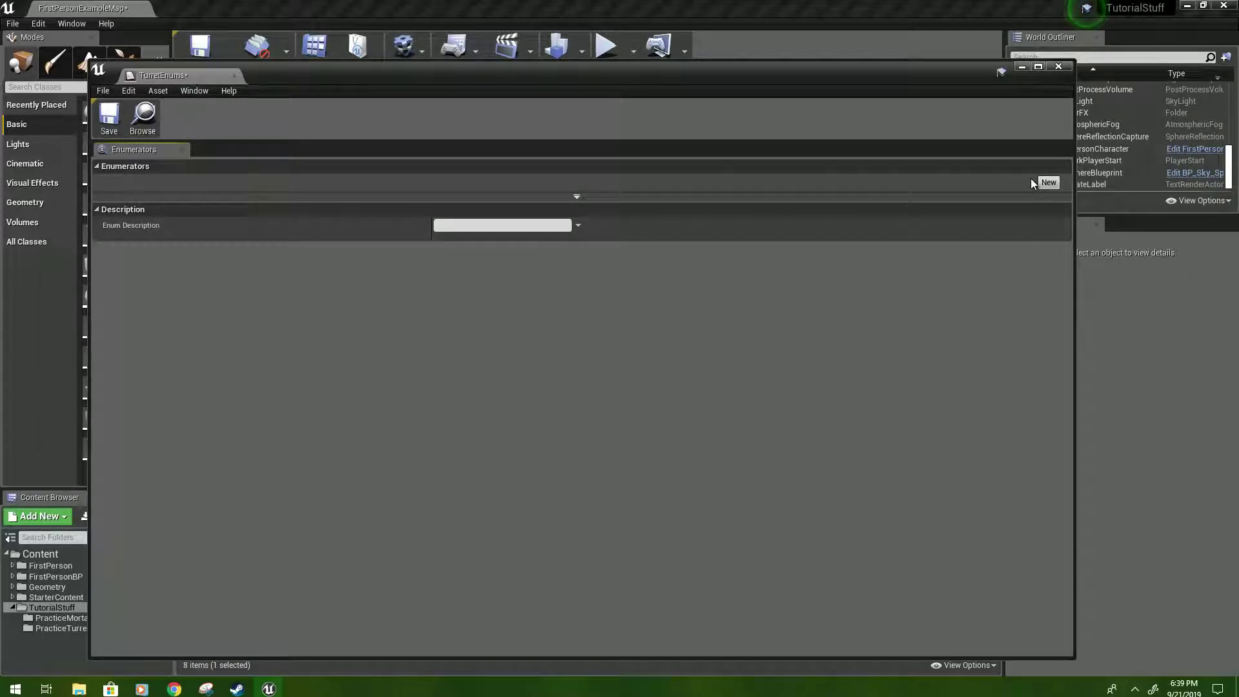
click(1048, 183)
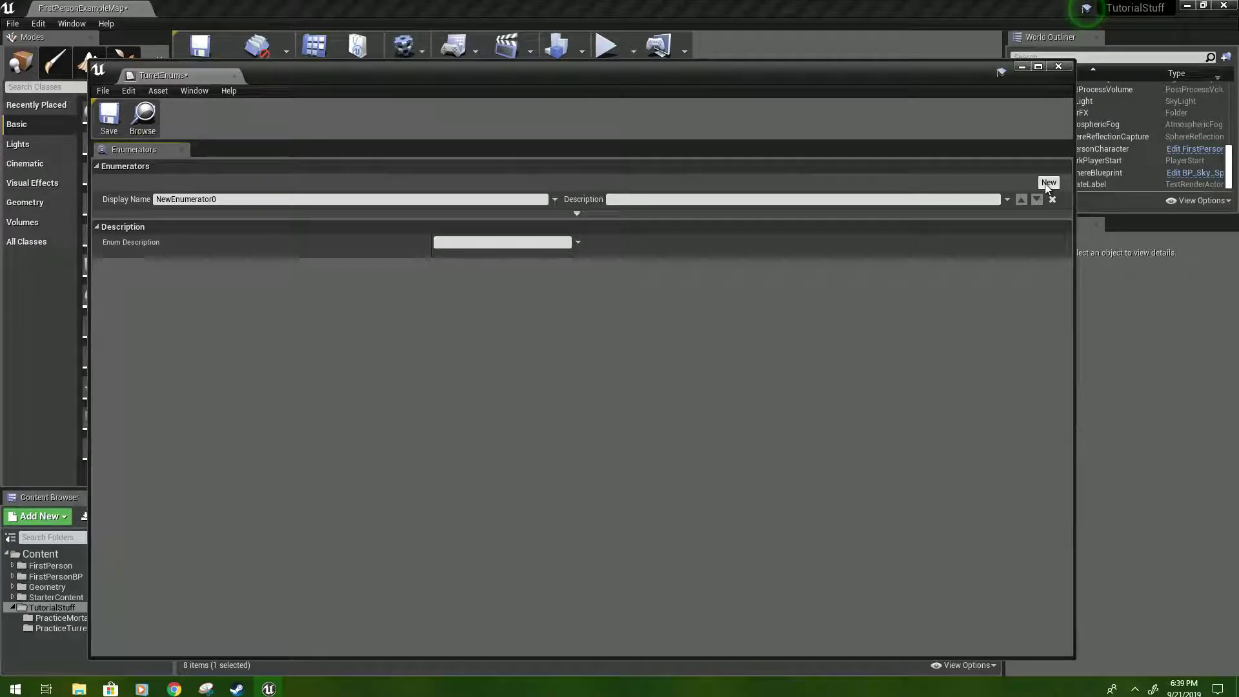
click(1045, 183)
click(1045, 183)
click(1044, 183)
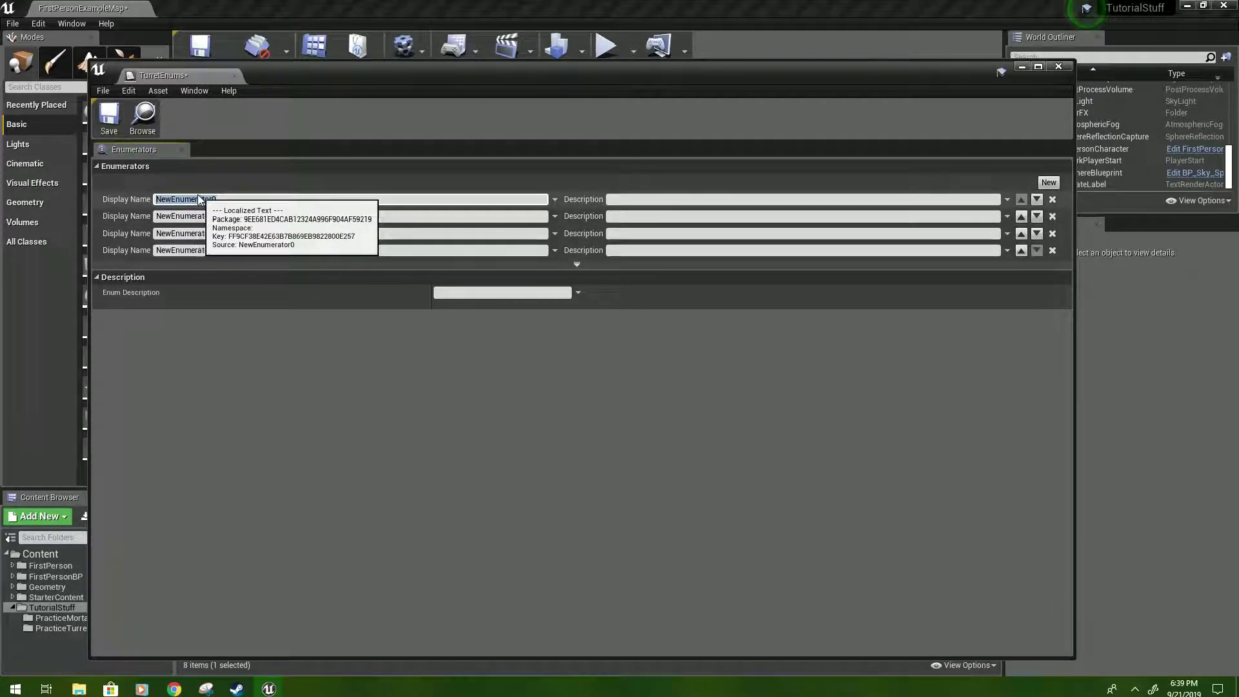
- Name the enumerators Default, FireAtWill, ClosestFirst and FarthestFirst, then save
double_click(231, 200)
text(Default)
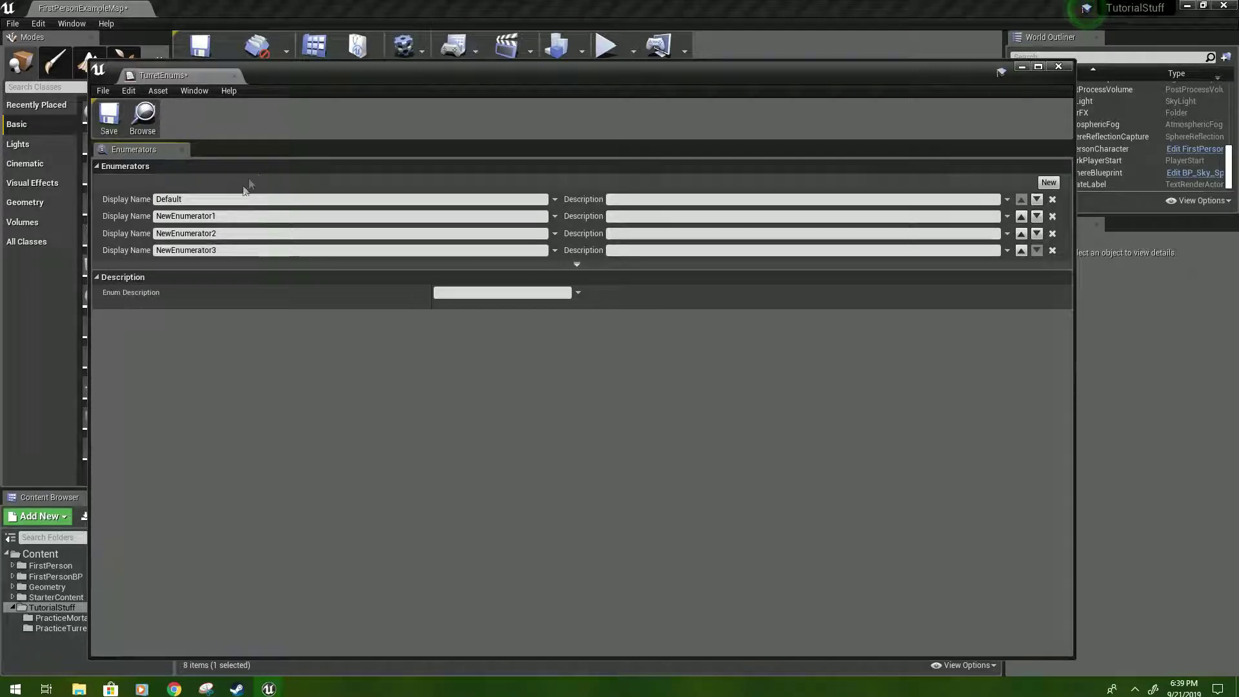
double_click(233, 216)
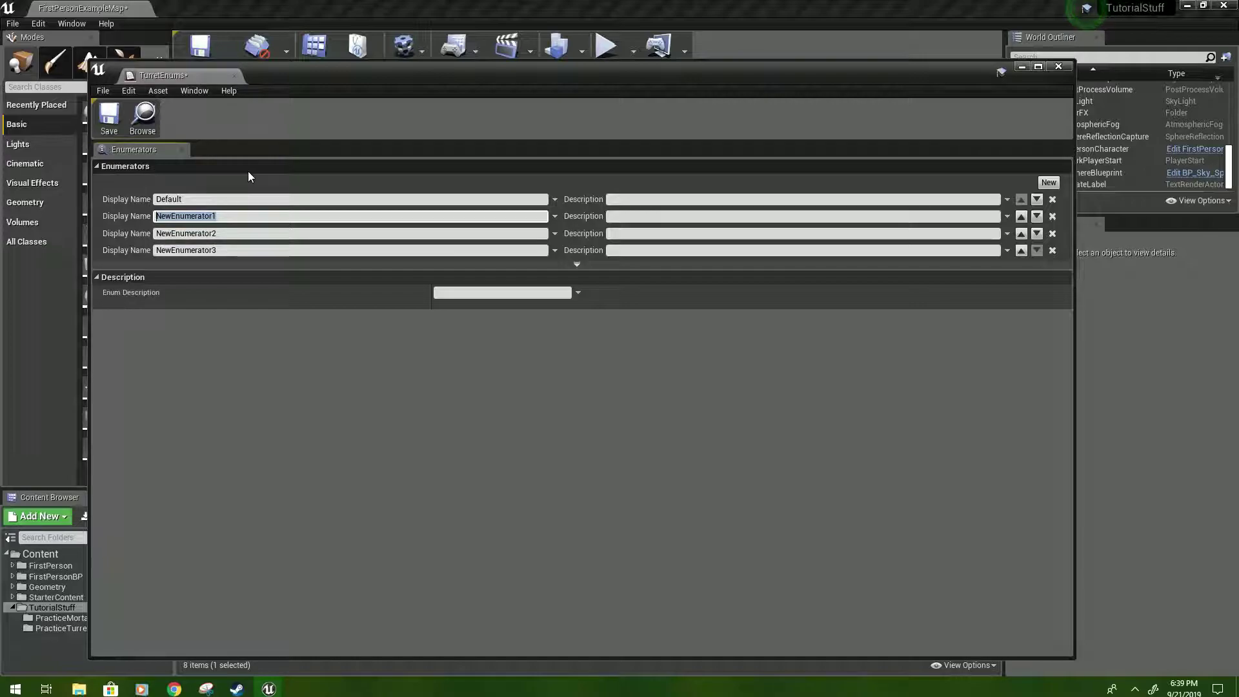
text(FireAtWill)
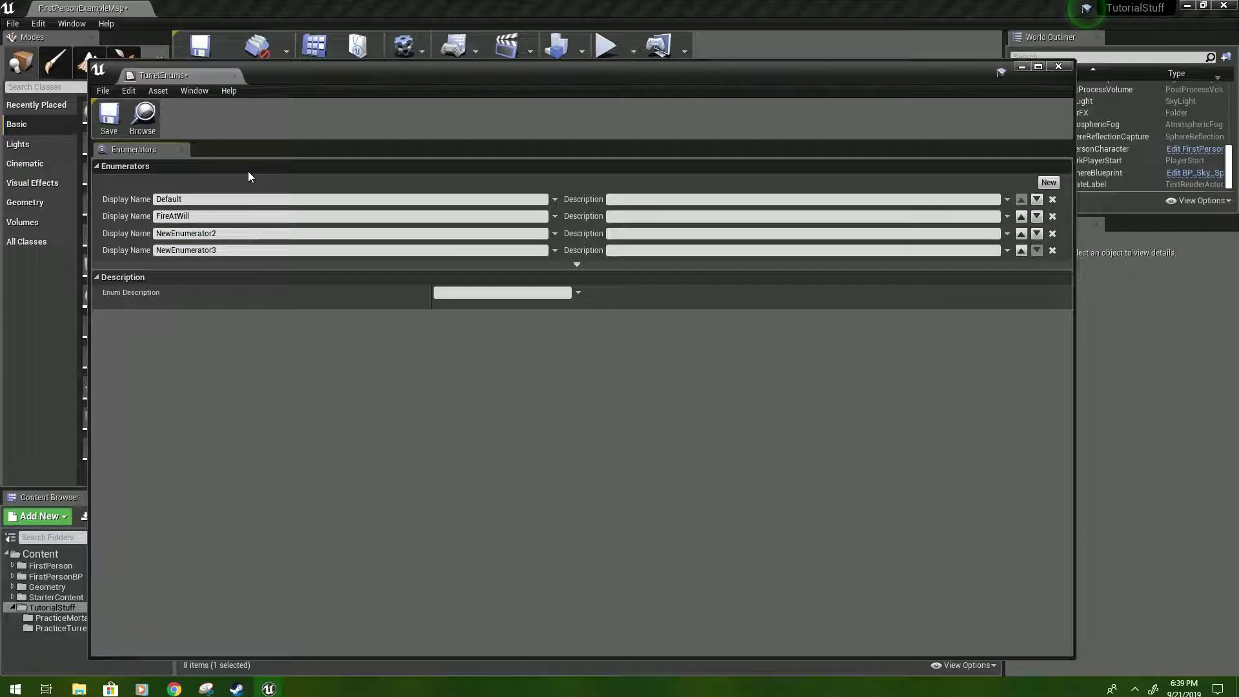
key(Tab)
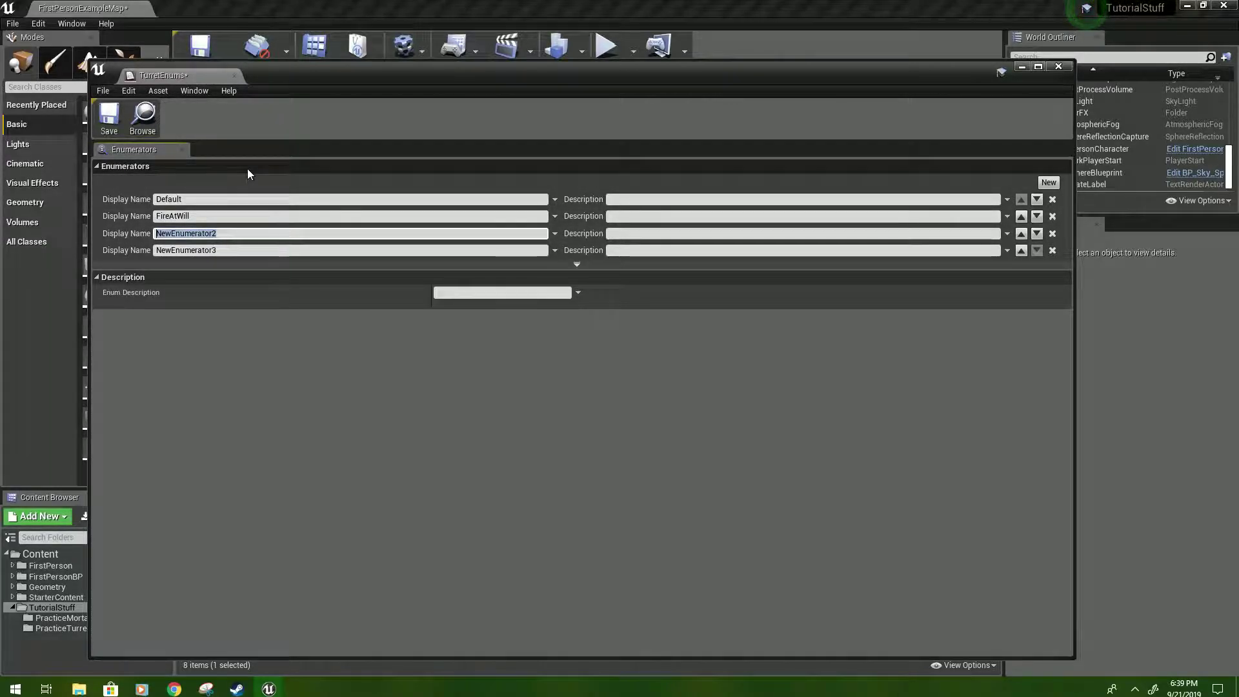
text(ClosestFirst)
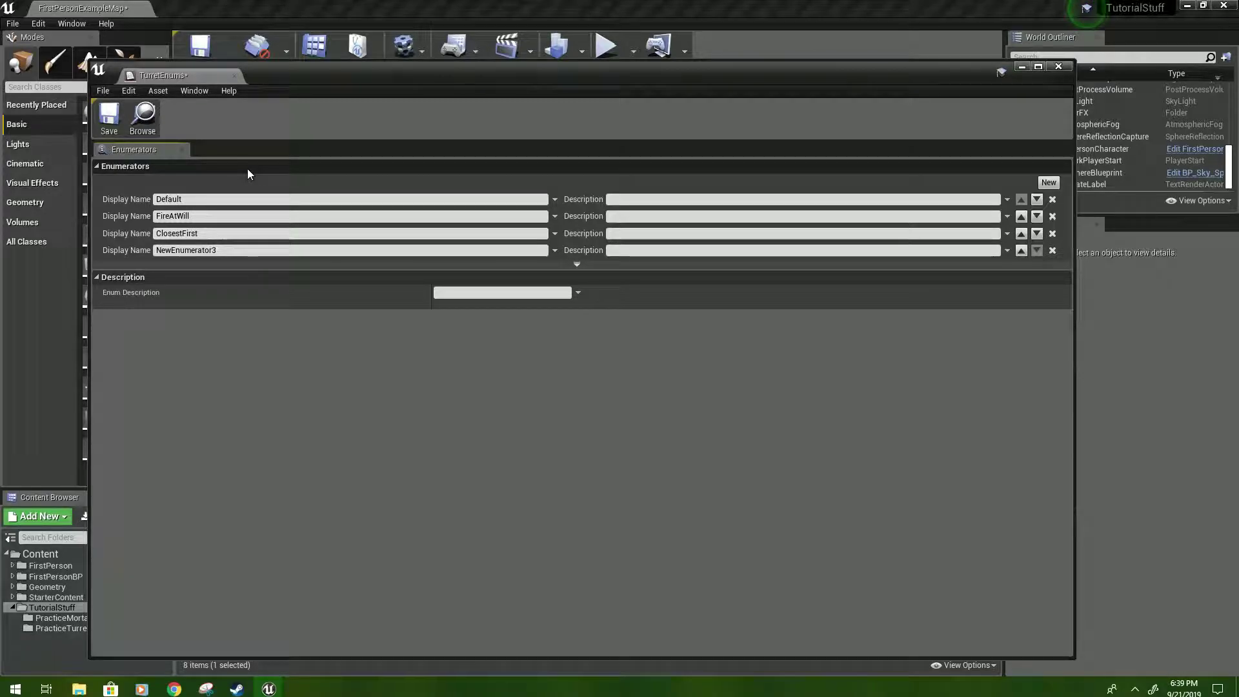
key(Tab)
text(Fai)
key(BackSpace)
text(rthestFirst)
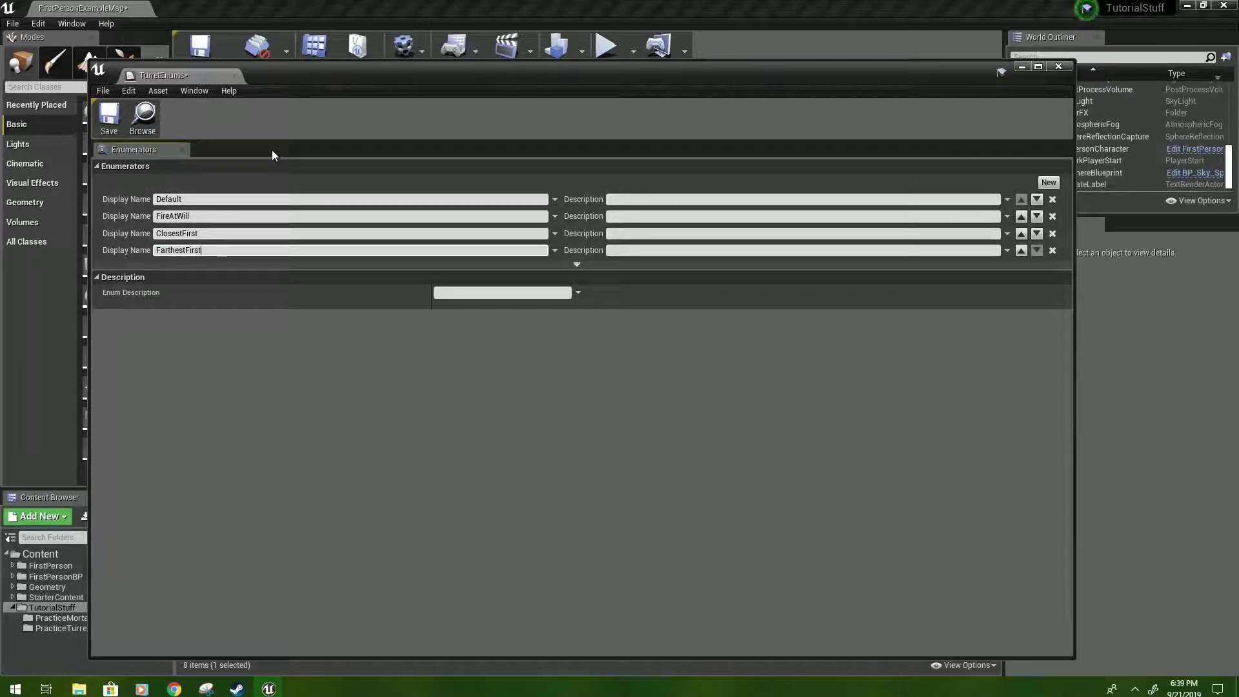
key(Return)
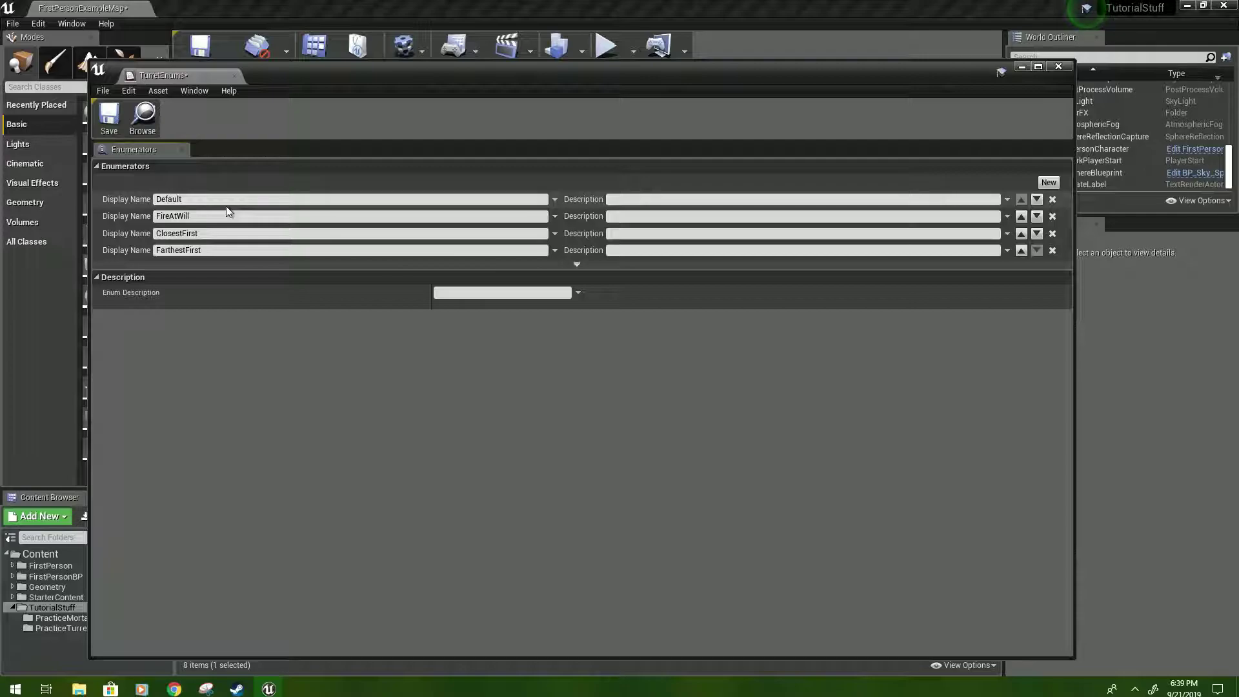
click(109, 116)
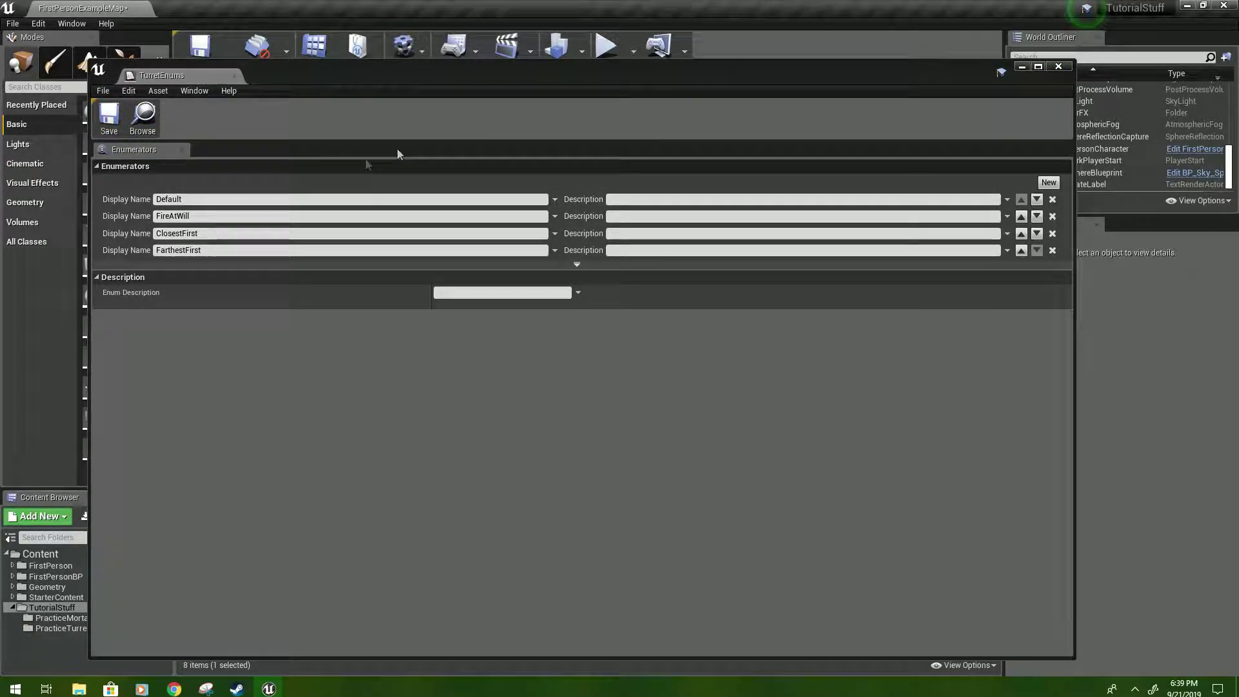
- Close the TurretEnums editor and open the Turret Blueprint
click(1059, 68)
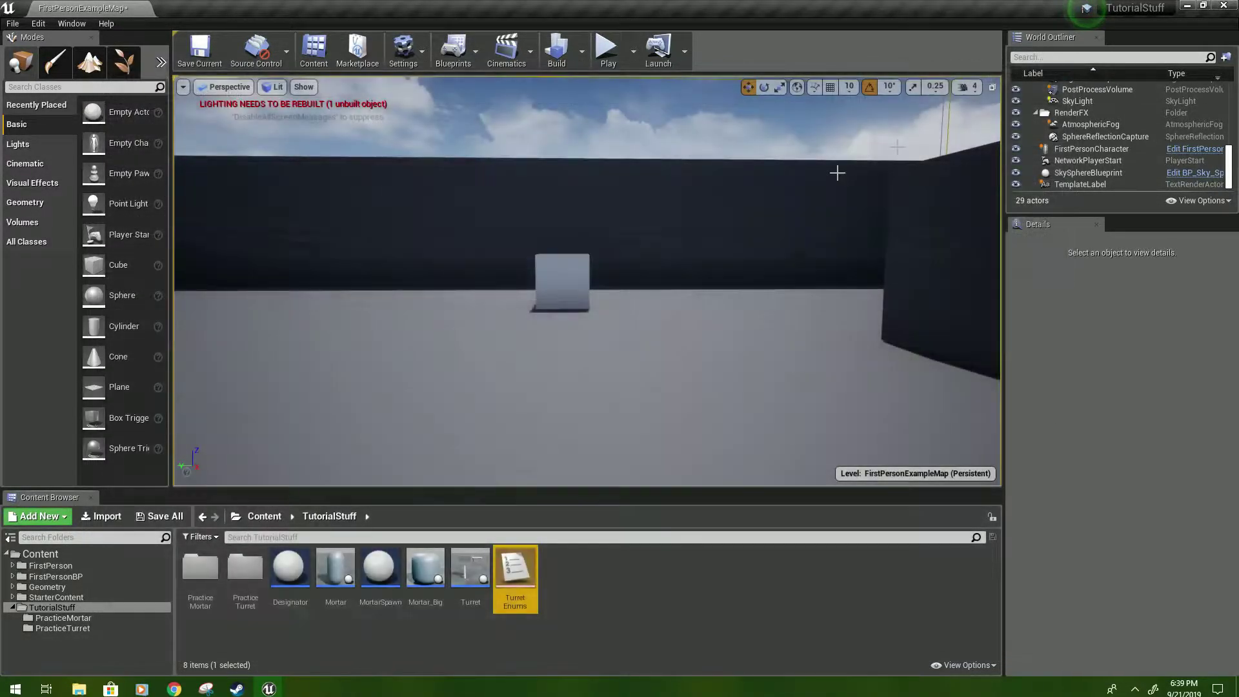
click(479, 593)
double_click(478, 593)
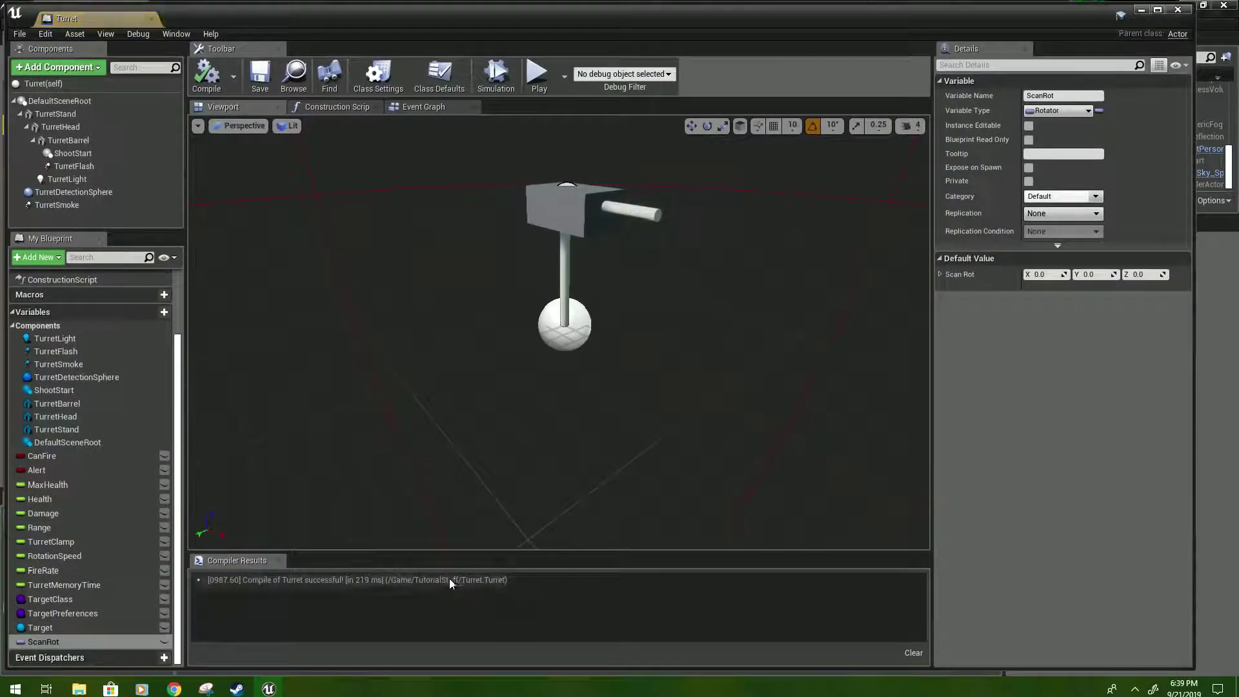
- Change TargetPreferences' variable type to Turret Enums and compile the Blueprint
click(19, 622)
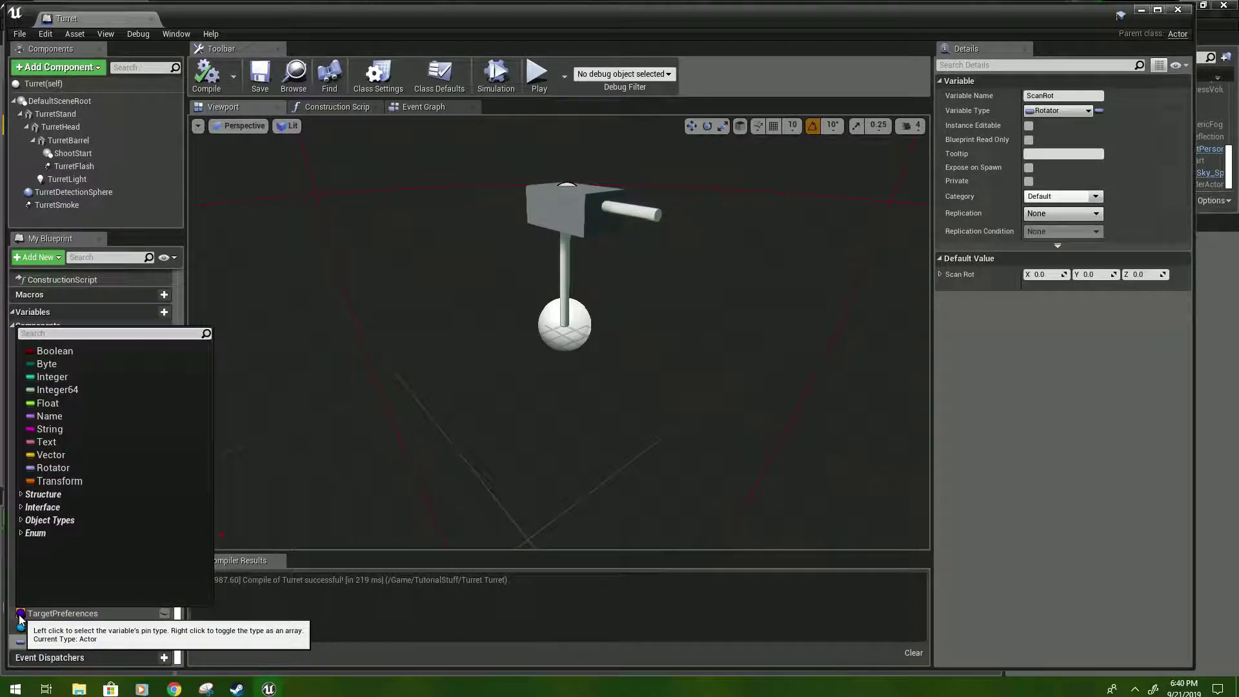
text(enums)
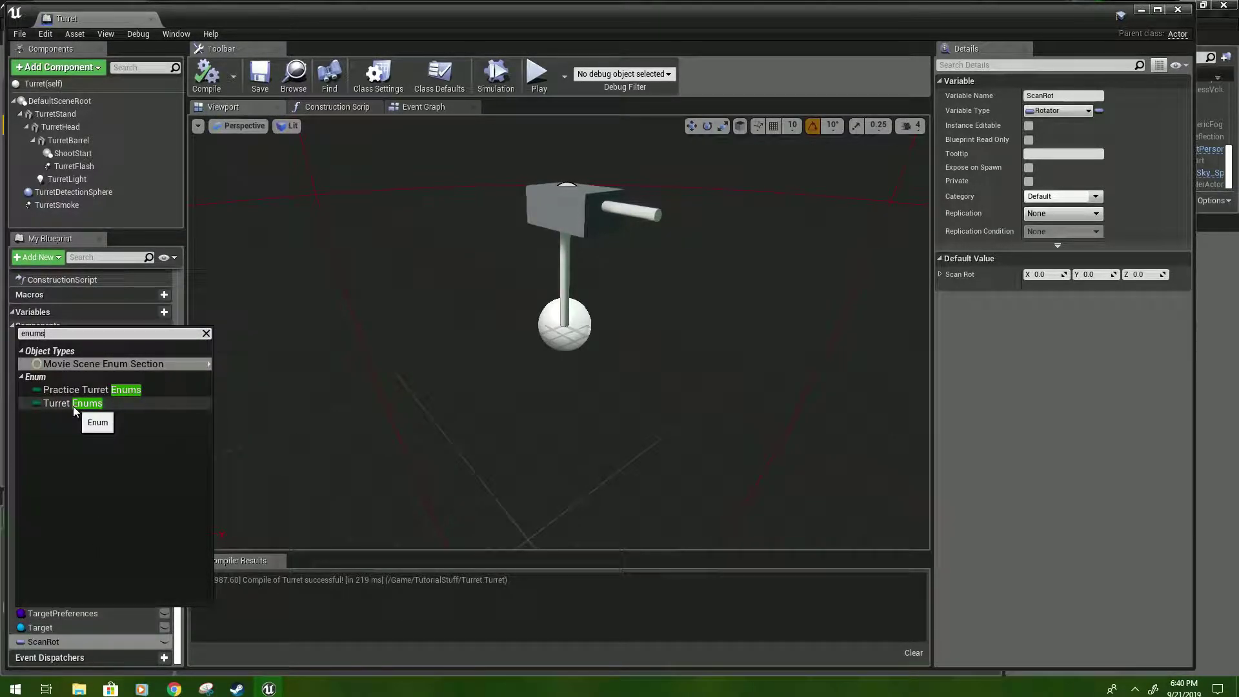
click(73, 405)
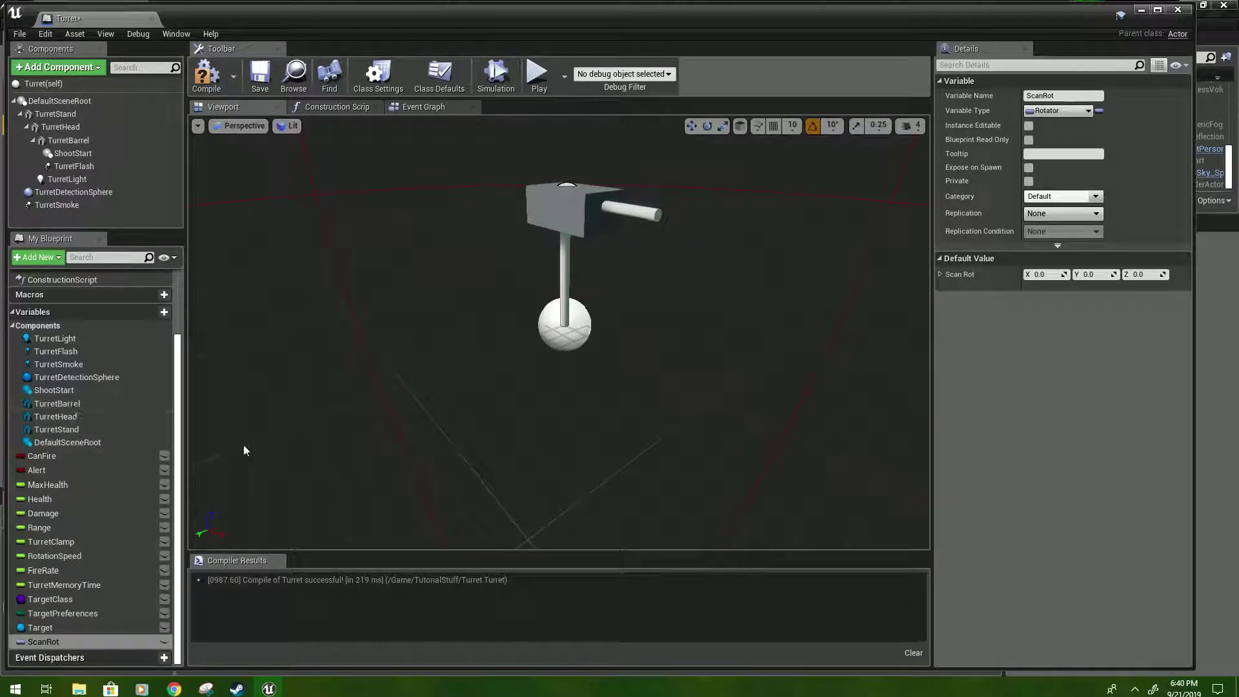
click(211, 82)
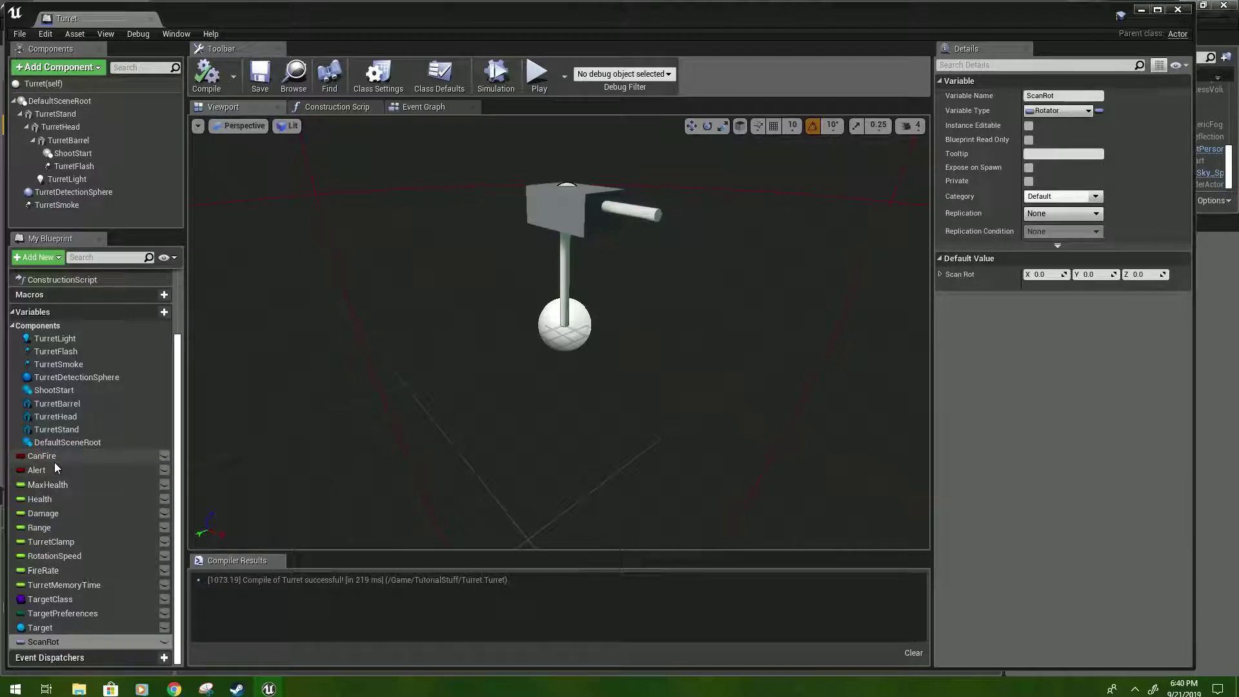
- Set default values MaxHealth 100, Health 100, Damage 20 and Range 50000
click(57, 484)
click(1035, 316)
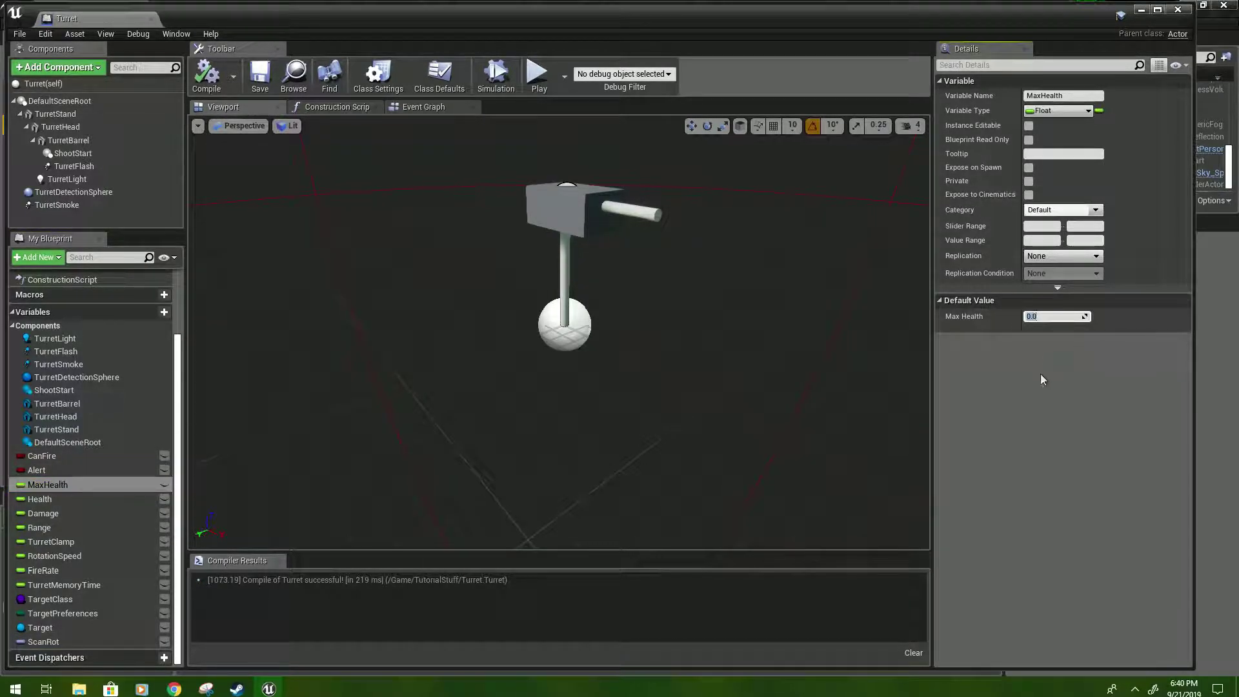
text(100)
key(Return)
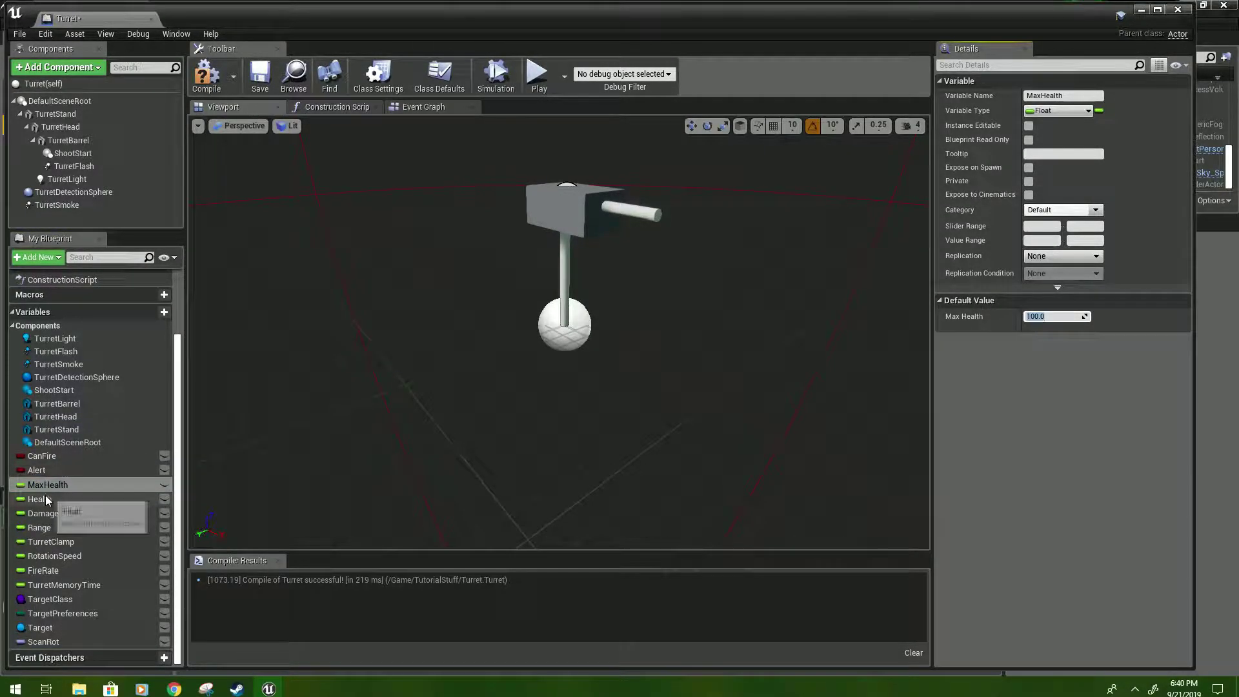
click(54, 501)
click(1035, 316)
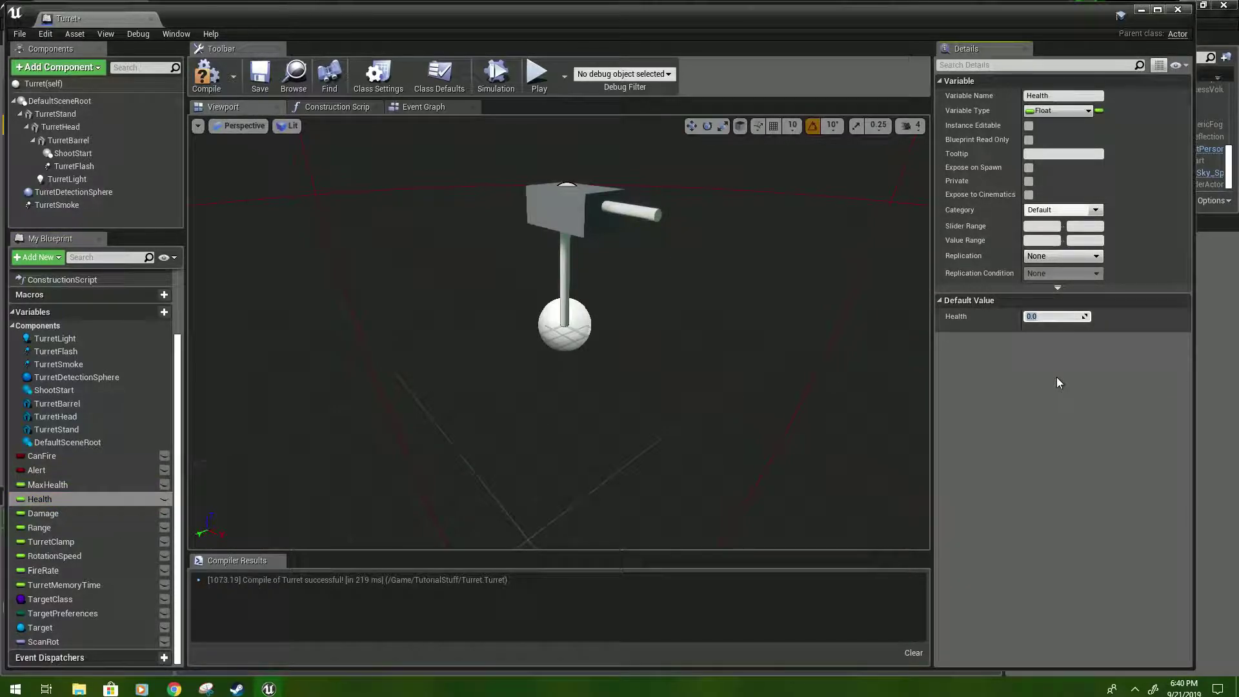
text(100)
key(Return)
click(67, 514)
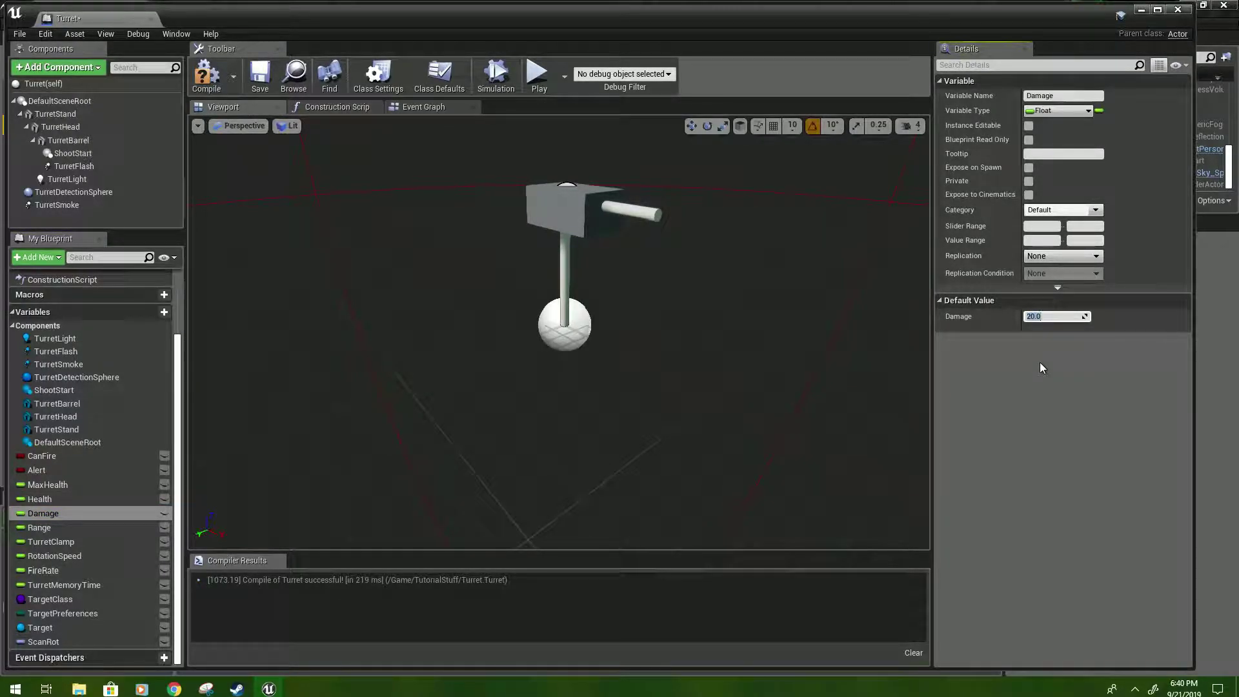
click(39, 528)
click(1052, 317)
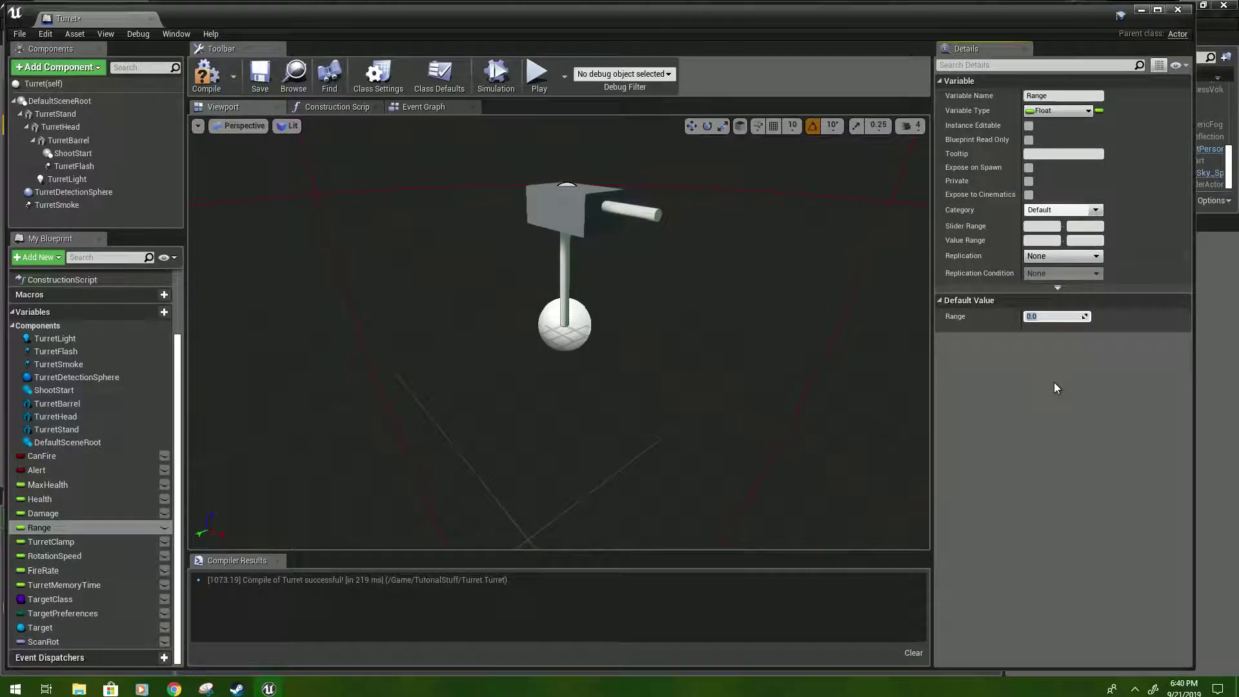
text(50000)
key(Return)
- Set default values TurretClamp 80, RotationSpeed 300 and TurretMemoryTime 3
click(64, 541)
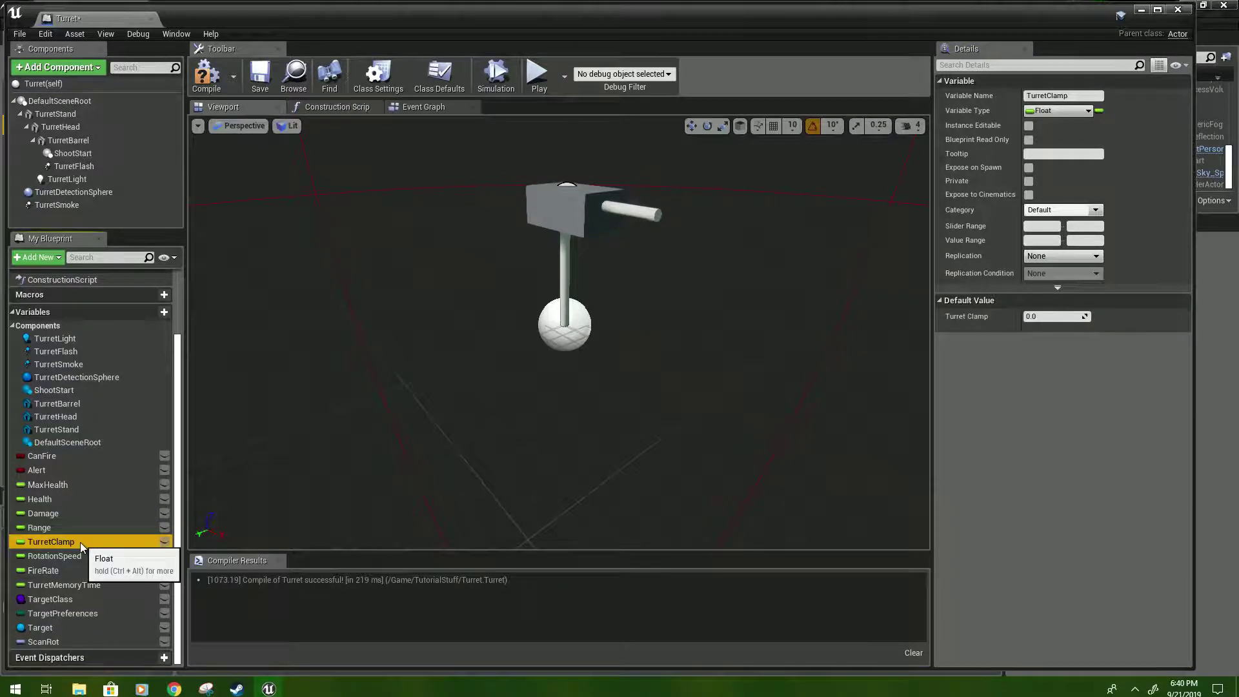
click(1042, 316)
text(80)
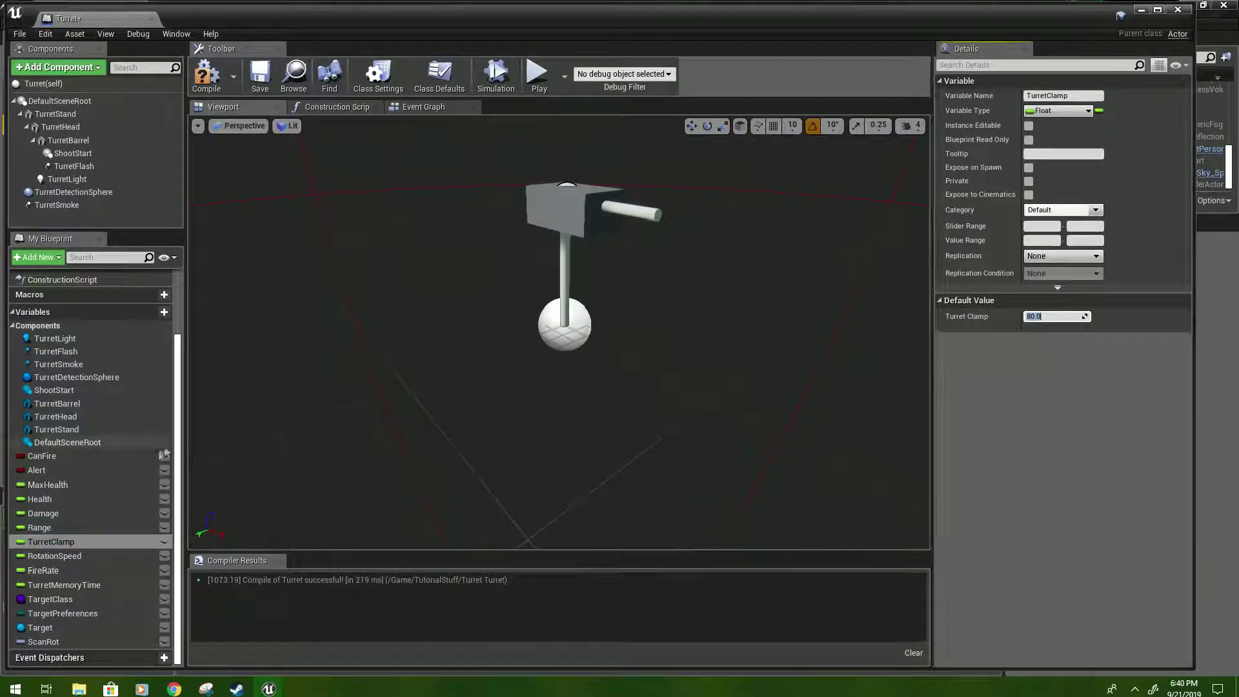
click(132, 556)
click(1041, 316)
text(300)
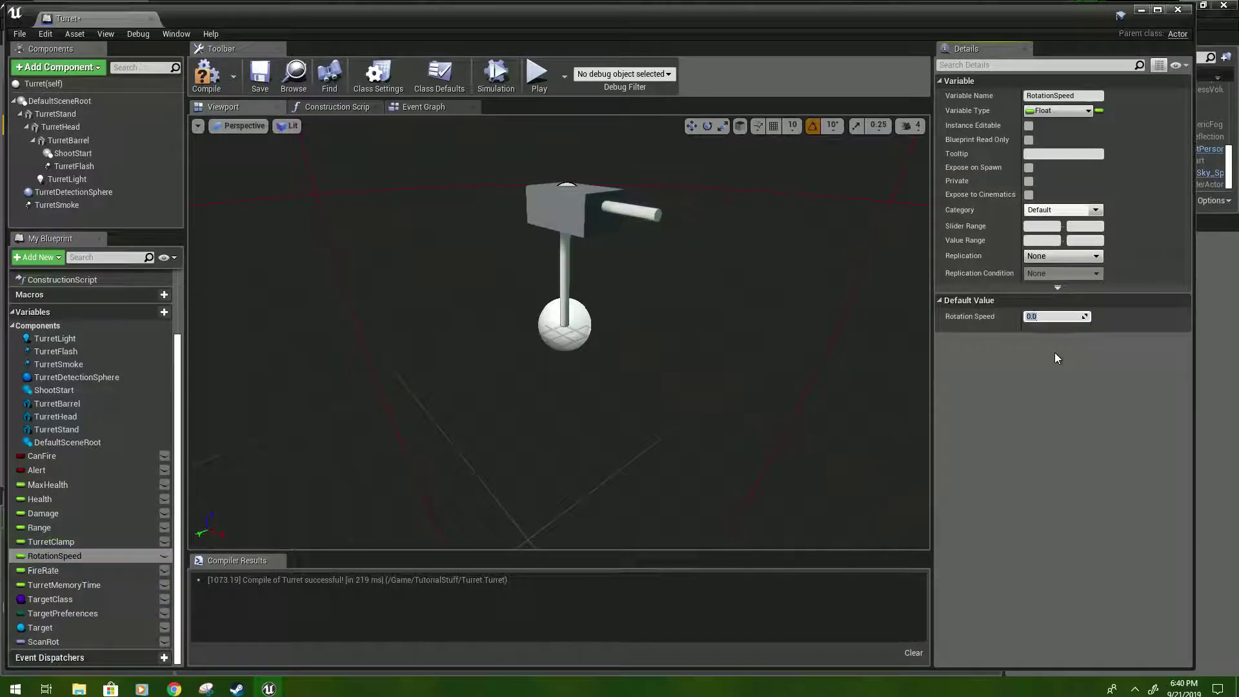
click(58, 570)
click(1054, 317)
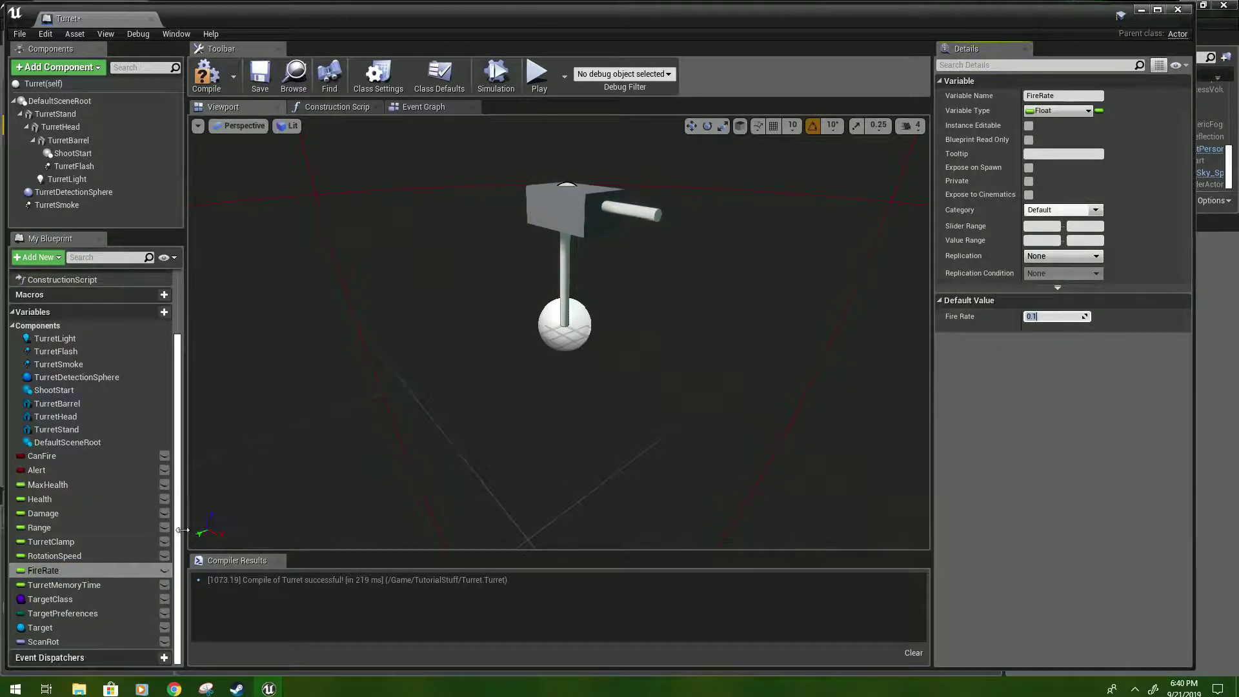
click(64, 585)
click(1055, 317)
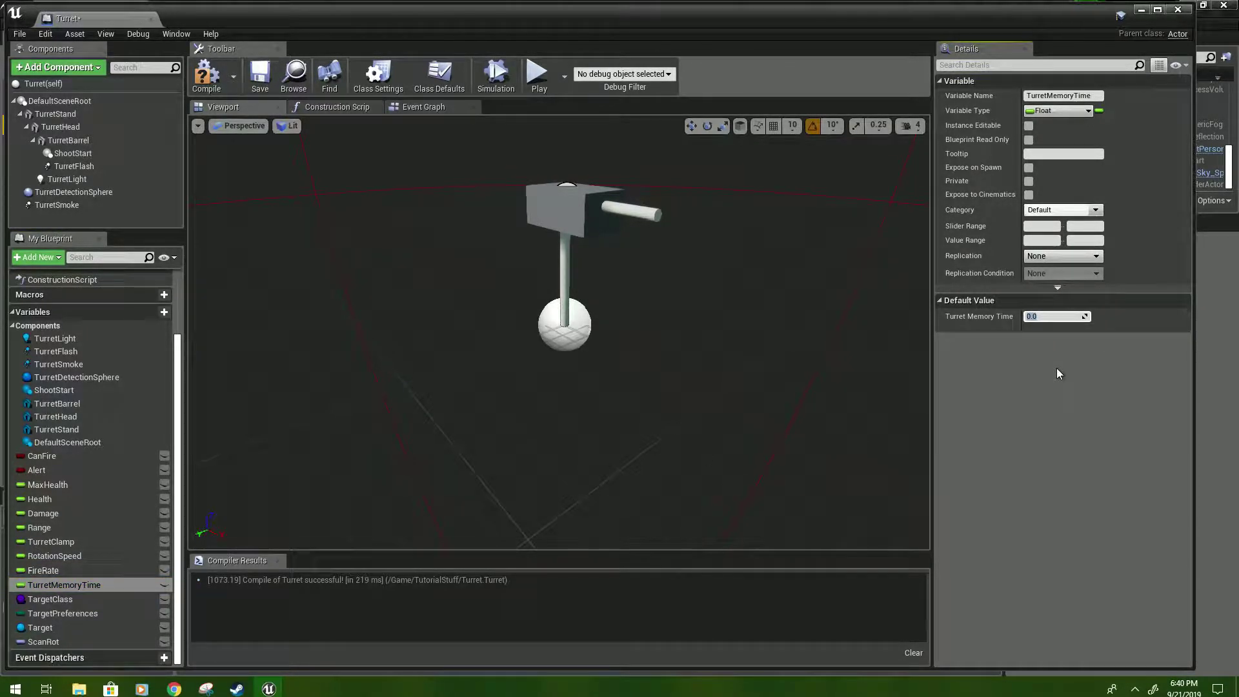
text(3)
key(Return)
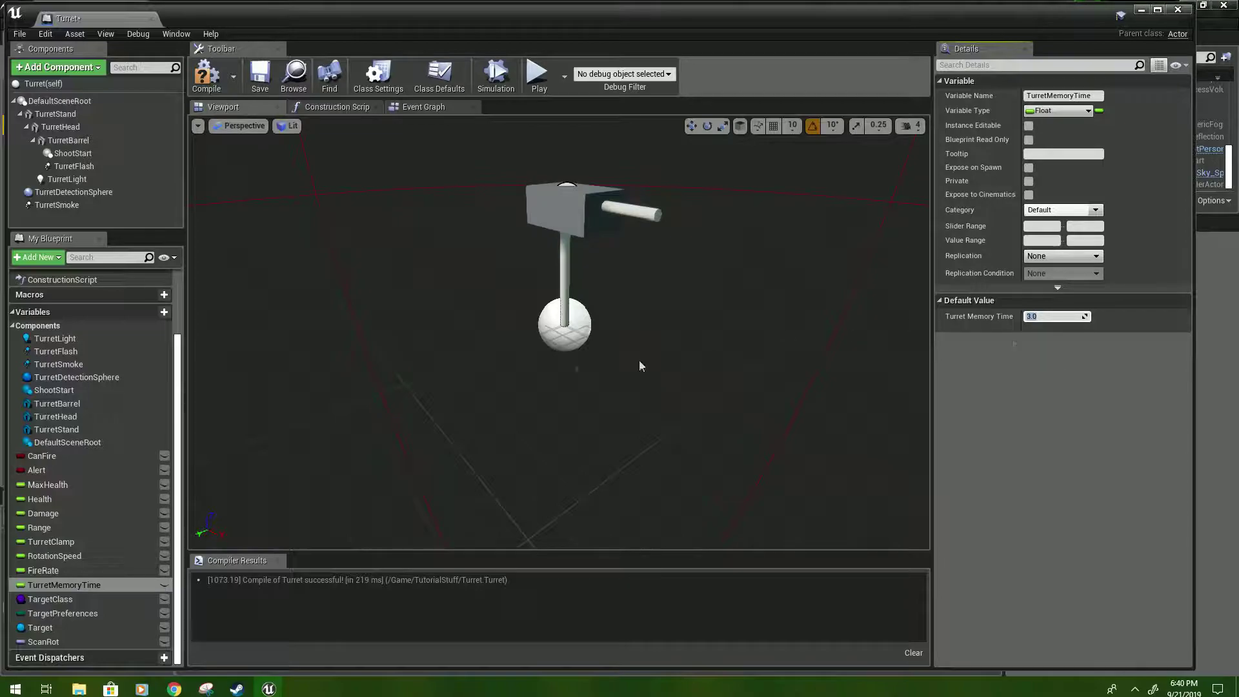
- Compile and save the Turret Blueprint
click(206, 74)
click(260, 75)
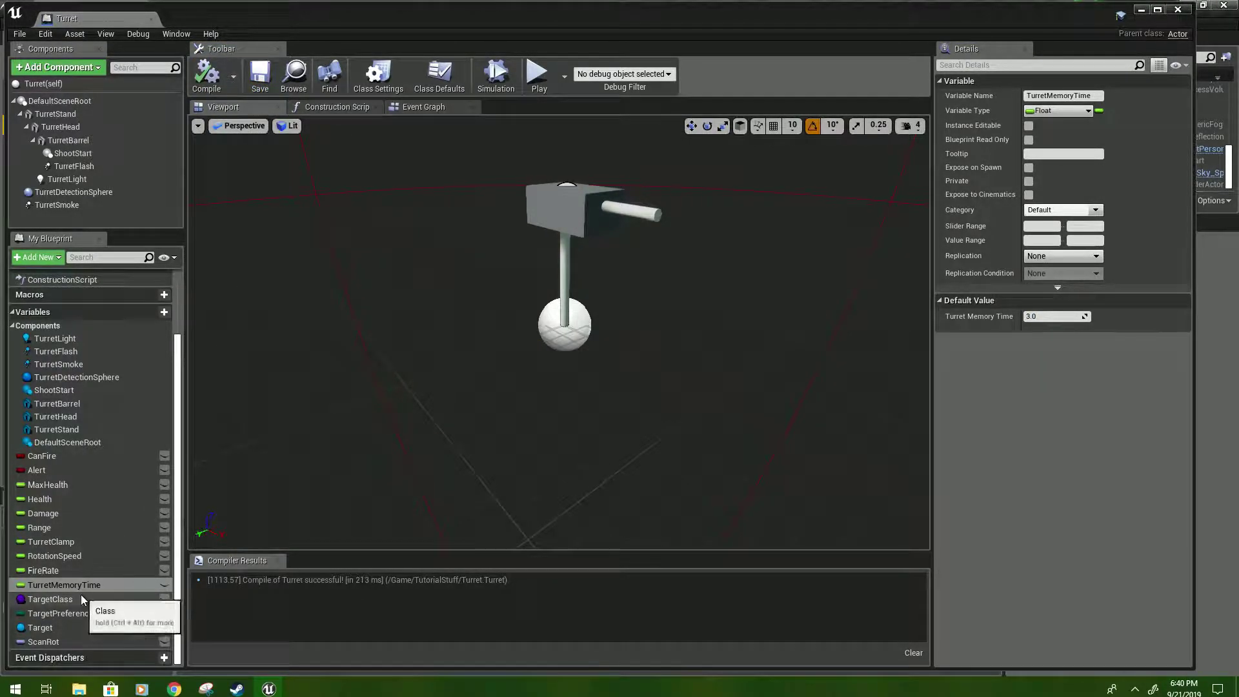
click(45, 599)
- Make TargetClass default to the Pawn class
click(1043, 290)
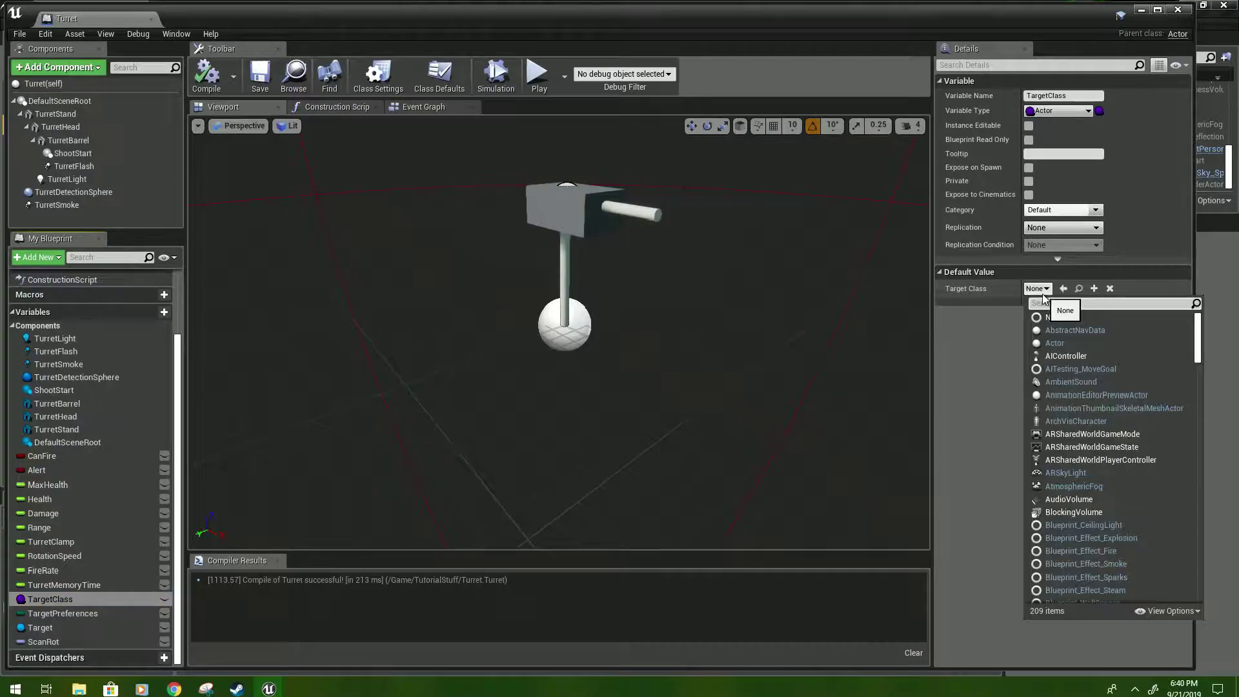
text(pawn)
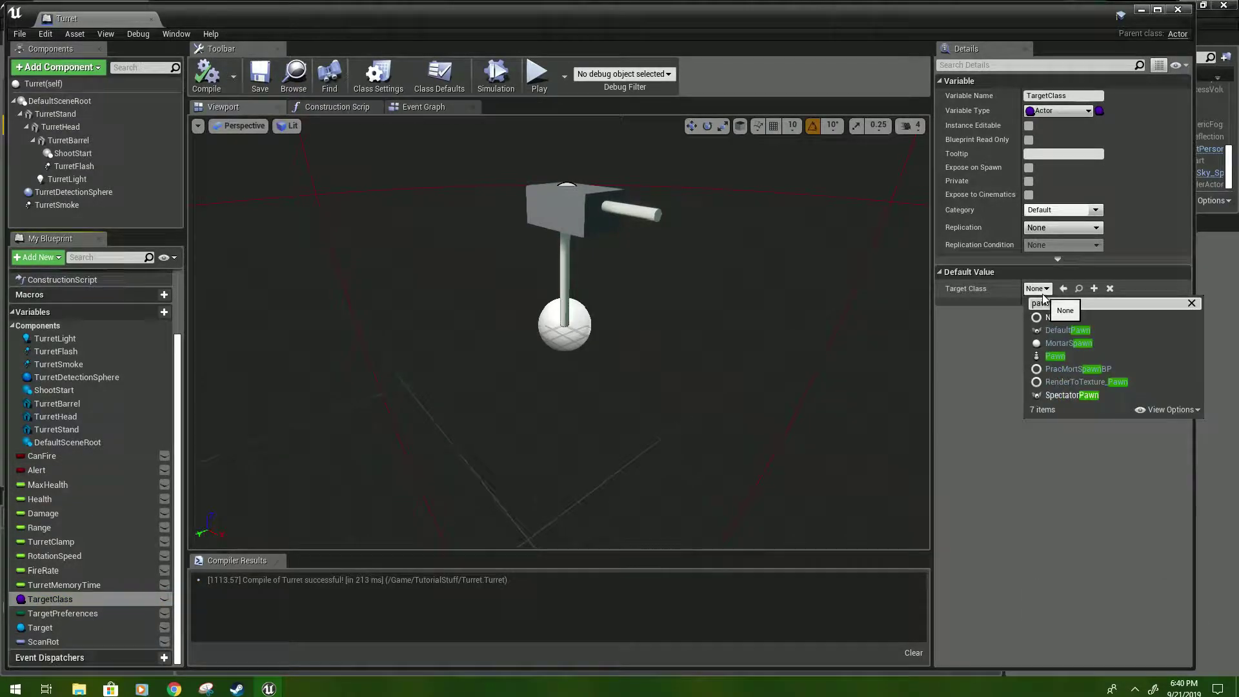
click(1055, 355)
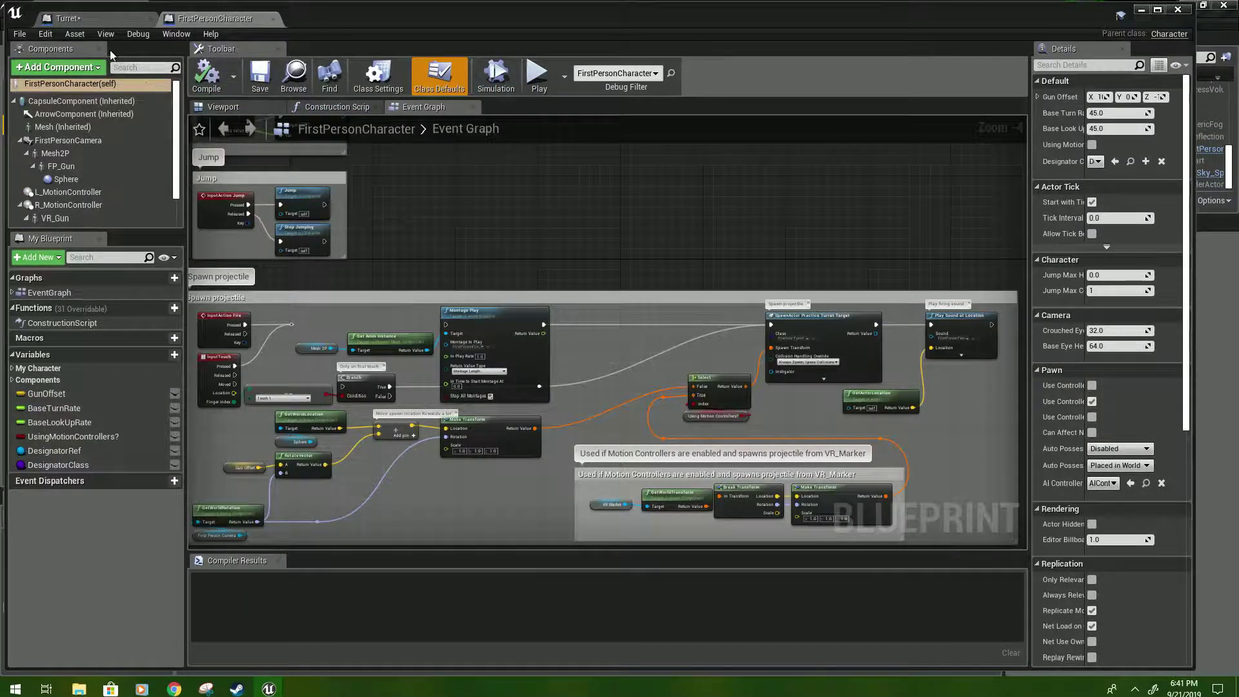
- Set the FirstPersonCharacter CapsuleComponent's collision response to block Visibility traces
click(86, 17)
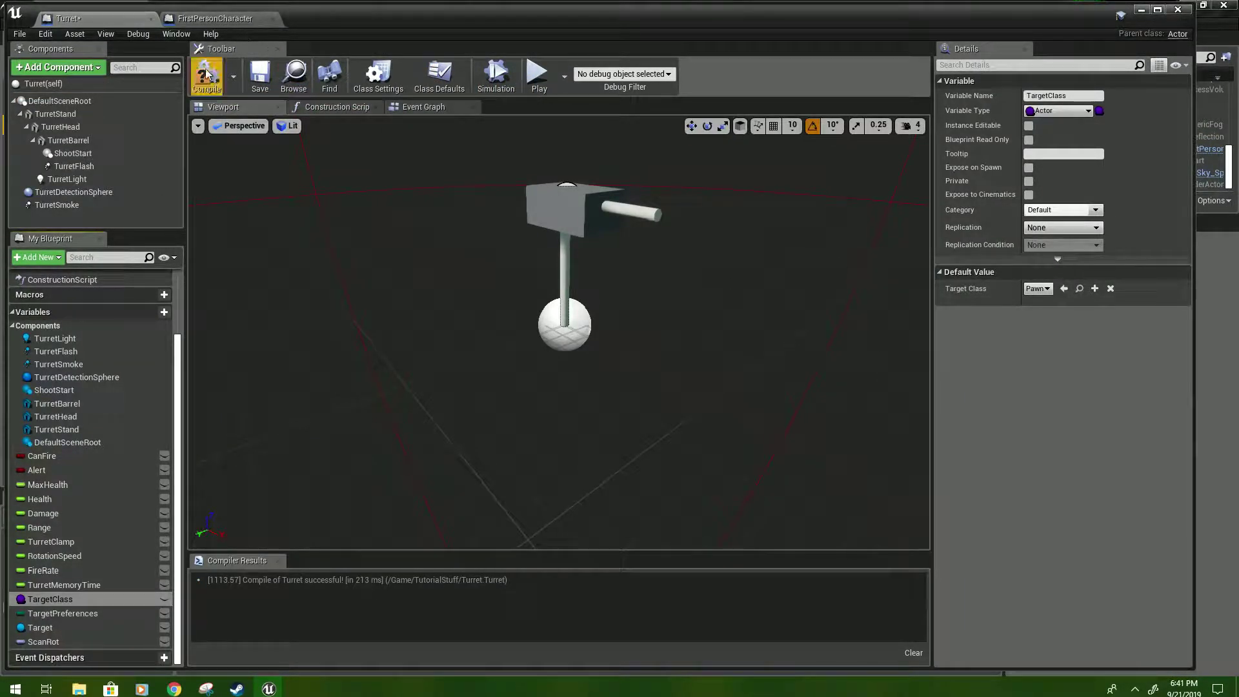
click(215, 18)
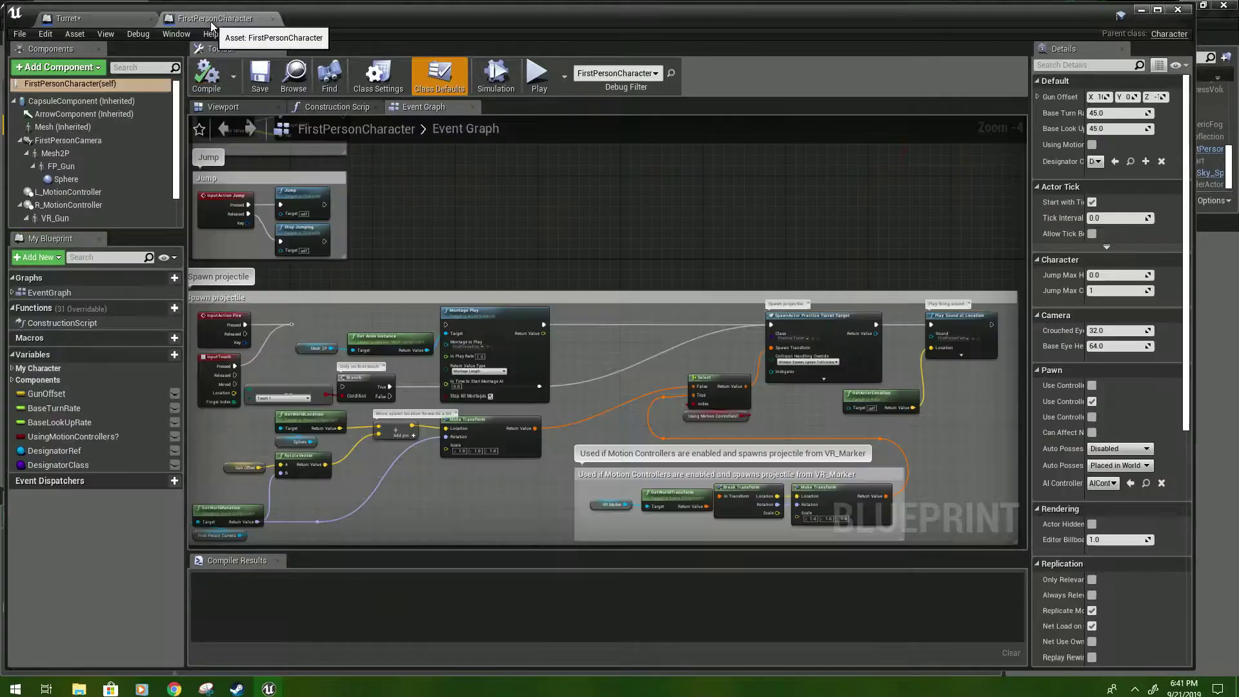
click(60, 103)
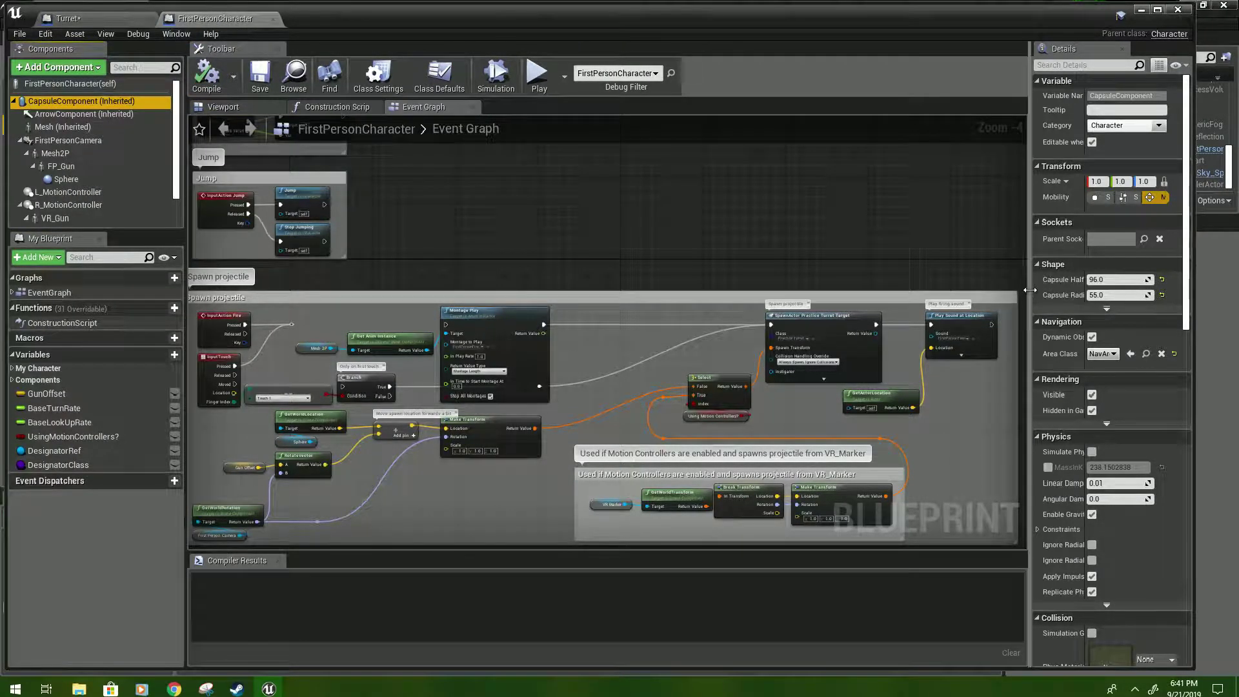
drag(1030, 279, 900, 287)
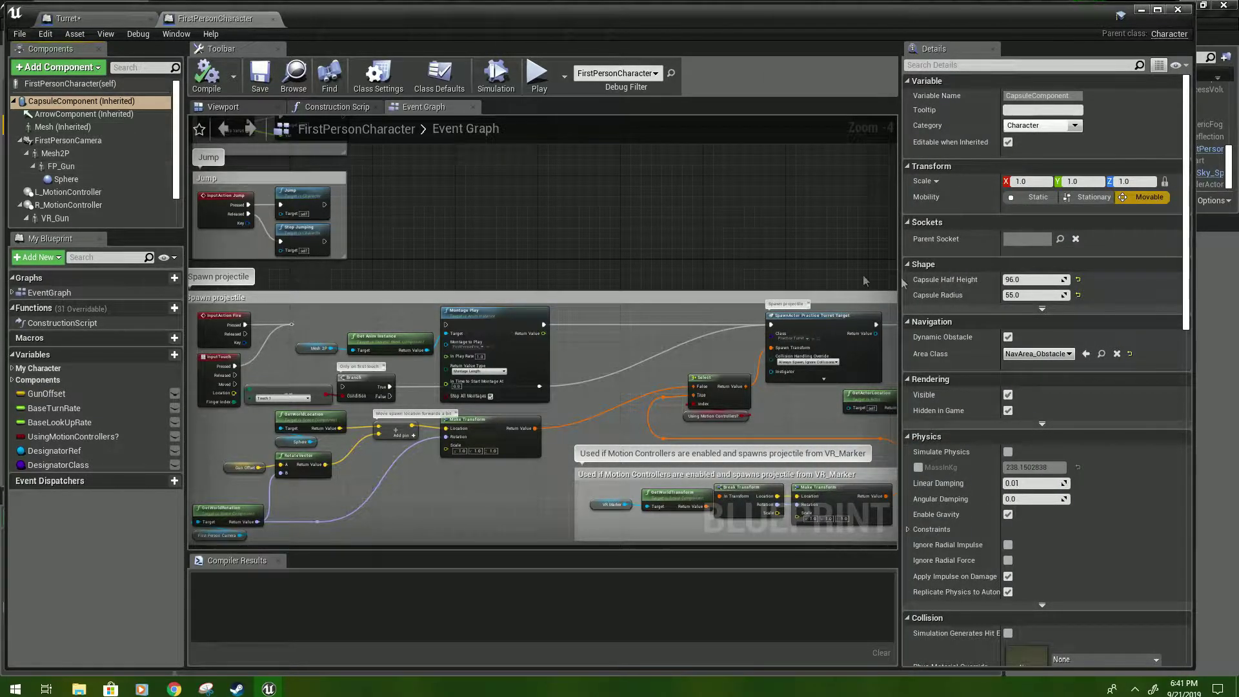
scroll(968, 301, down, 3)
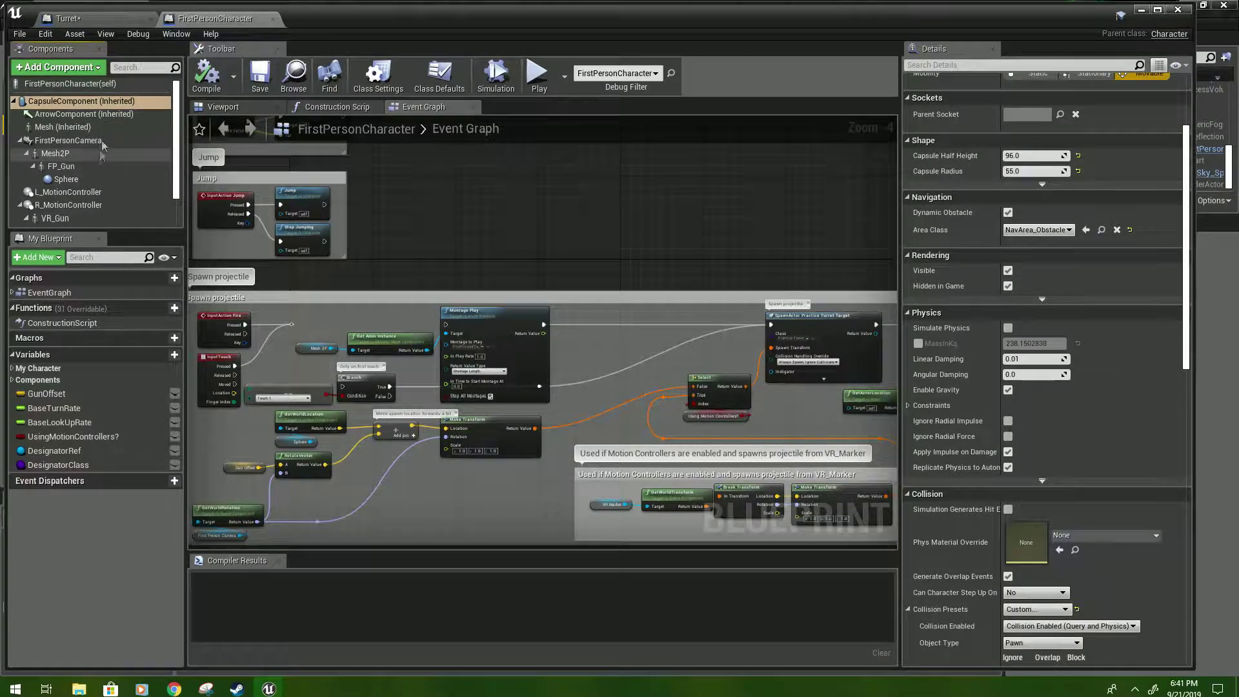
click(77, 100)
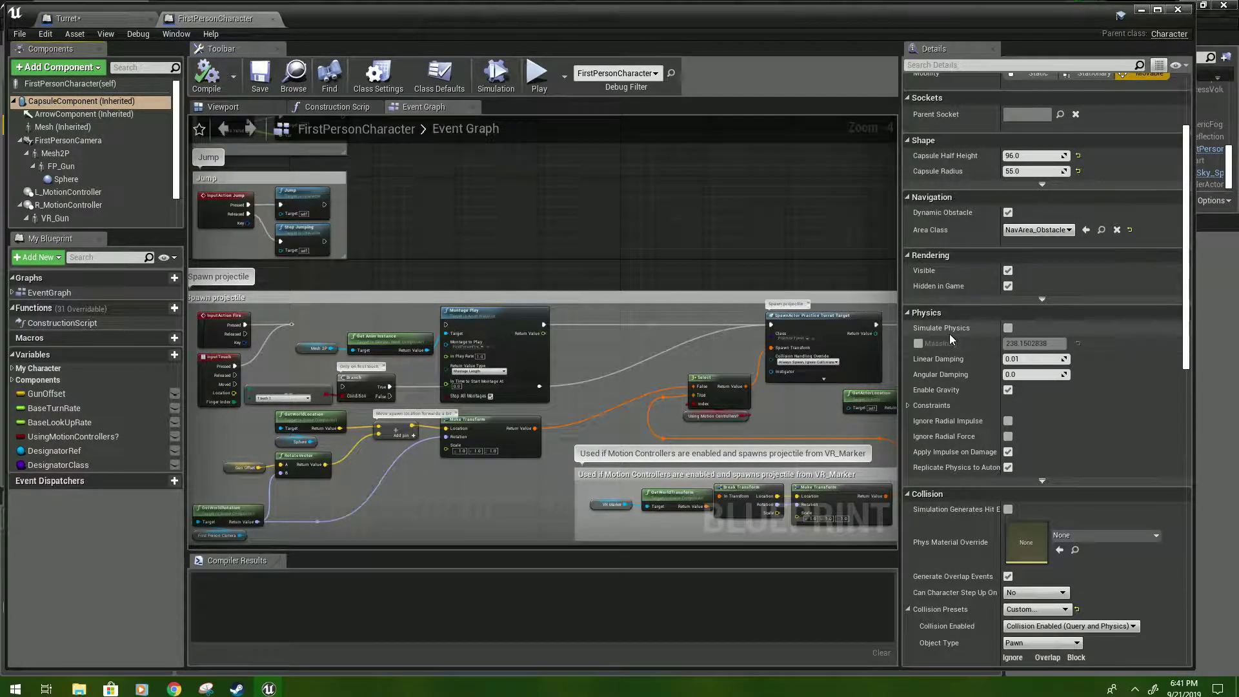
scroll(954, 340, down, 8)
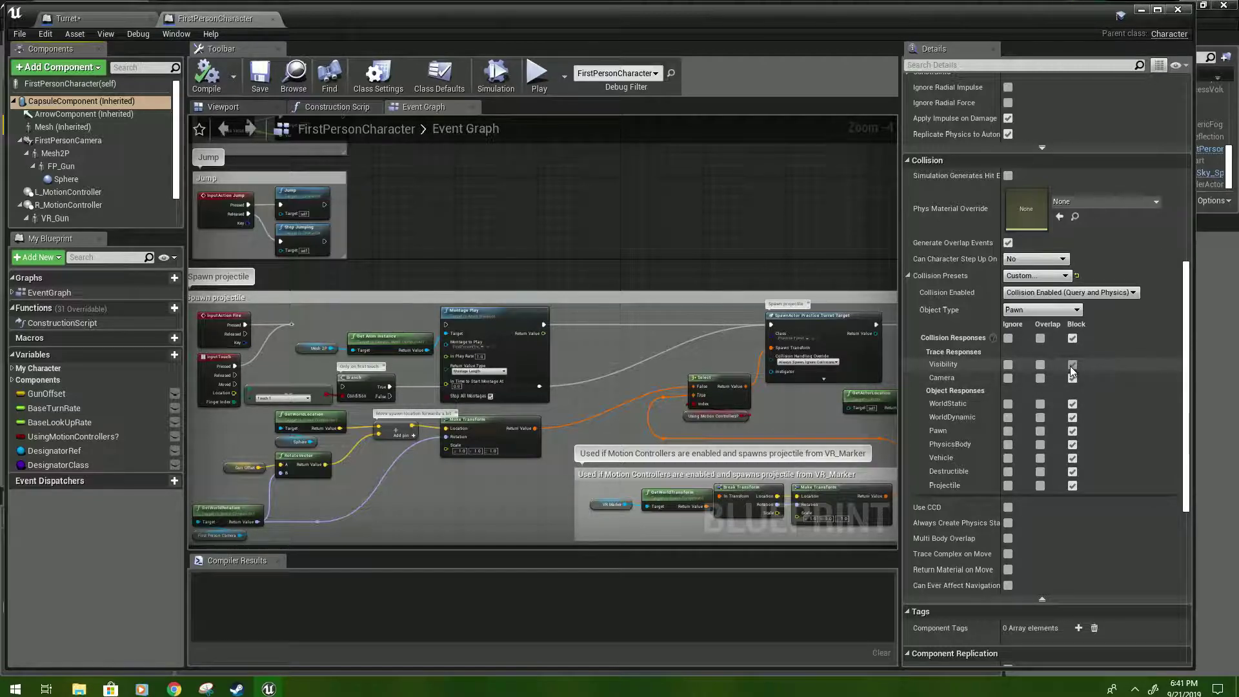
click(1073, 366)
- Close the FirstPersonCharacter Blueprint and recompile the Turret Blueprint
right_click(271, 19)
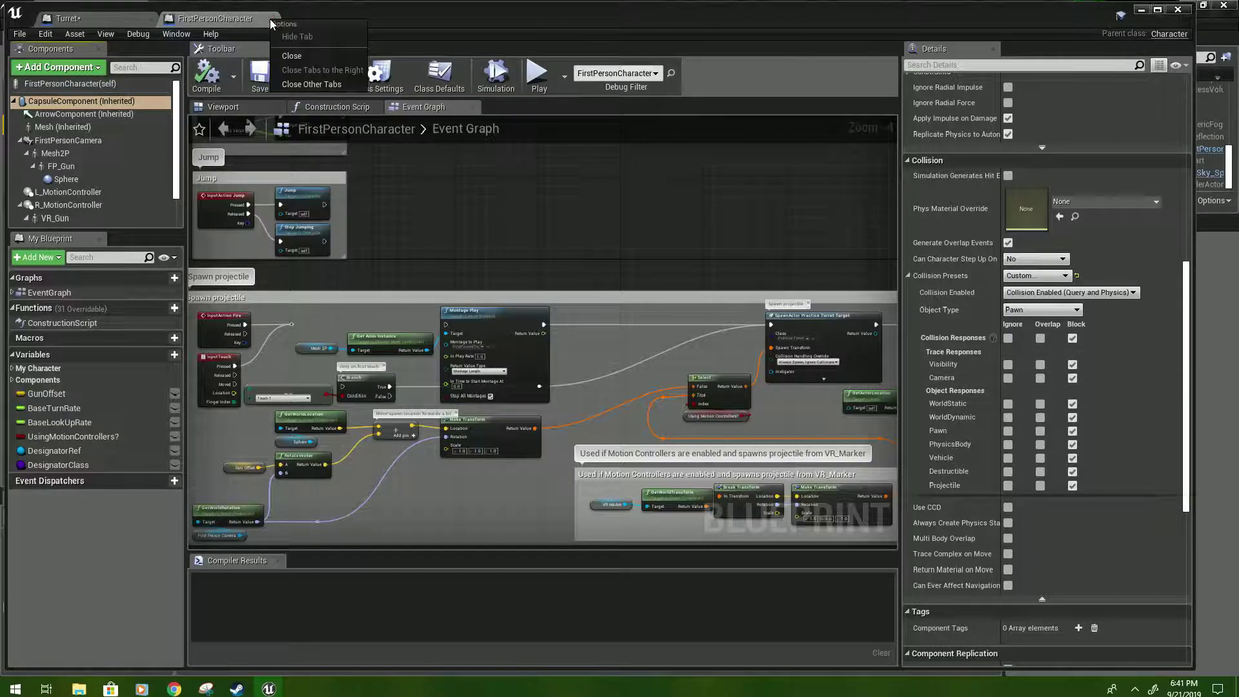
key(Escape)
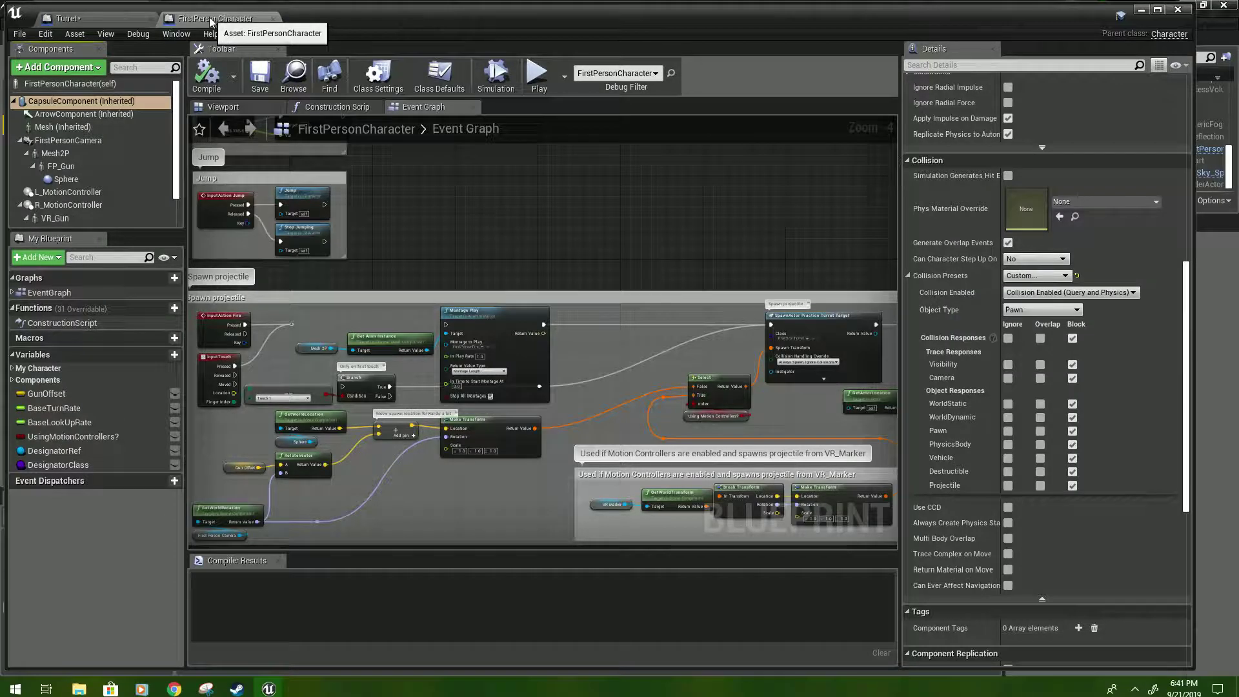
click(271, 20)
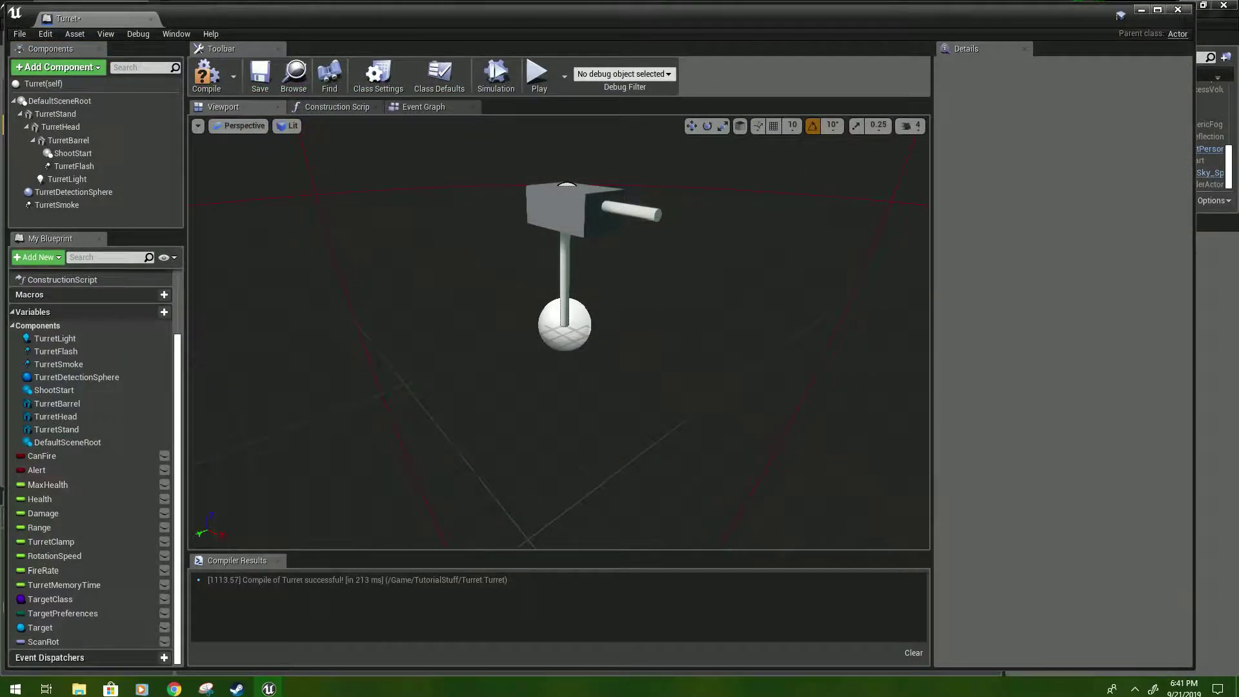
click(211, 82)
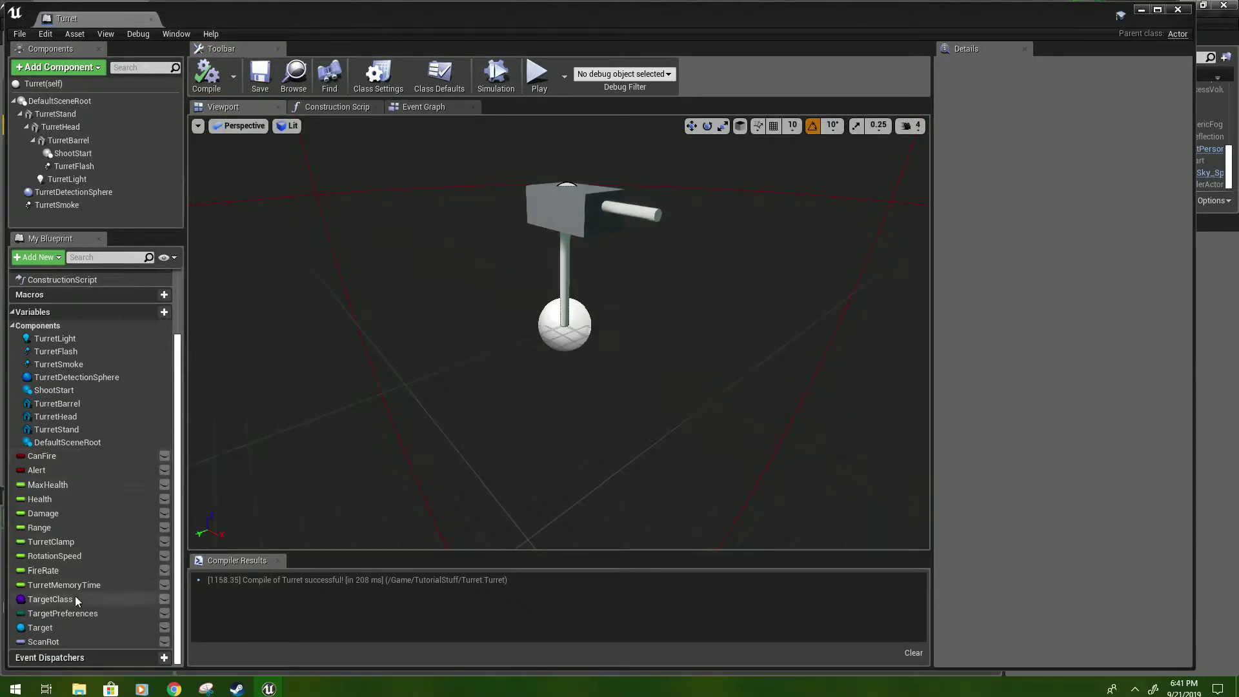